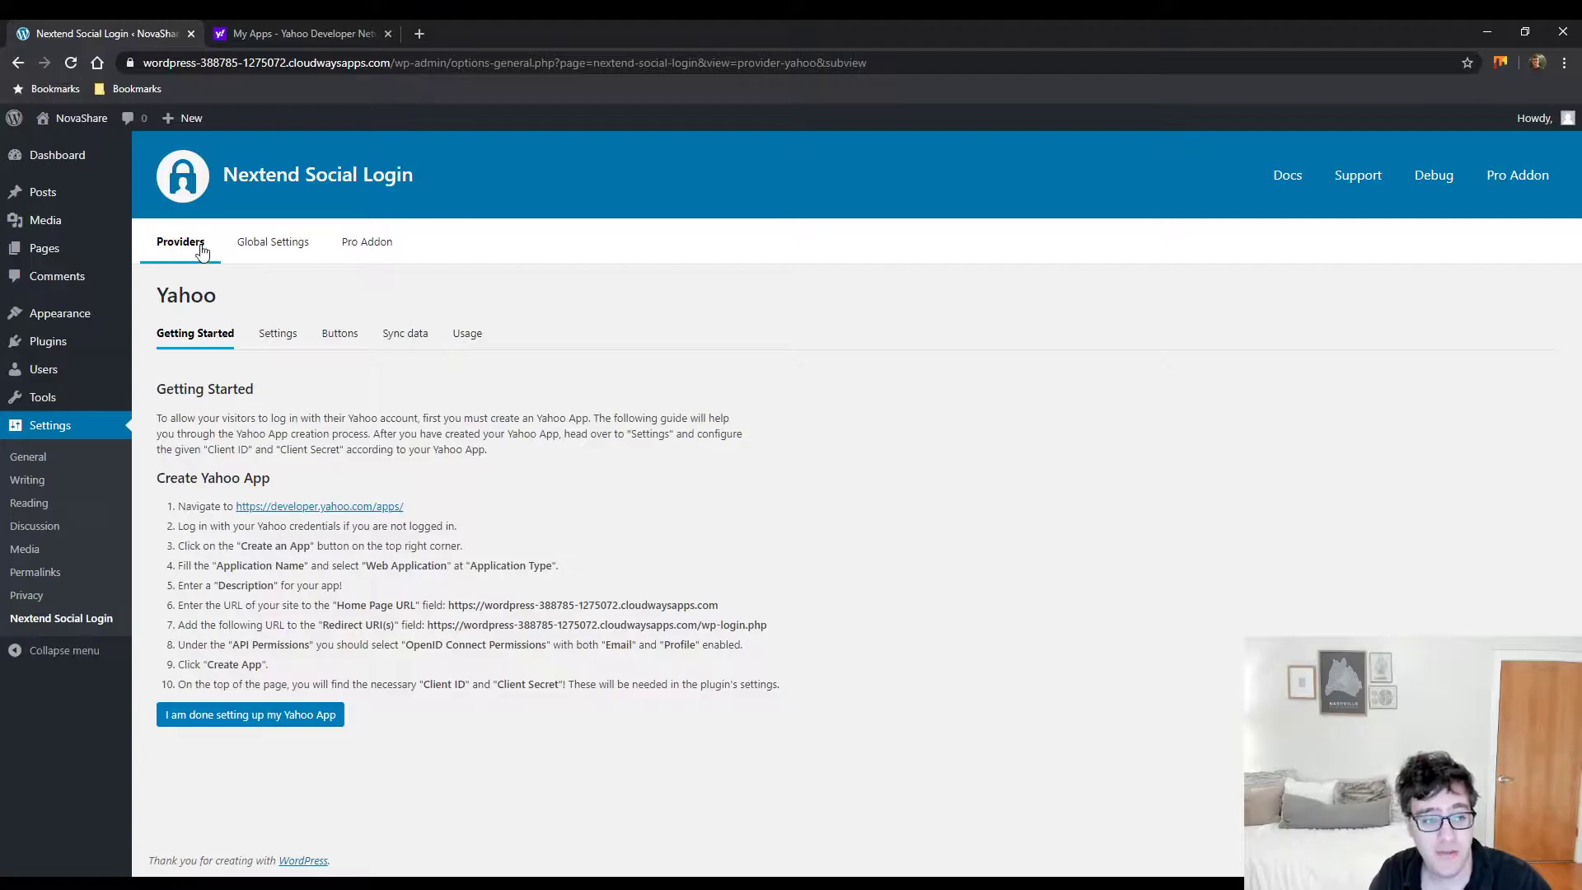
# Step: Switch to the Yahoo Developer site, start creating a new app and name it "Social Login Test"
pyautogui.click(299, 25)
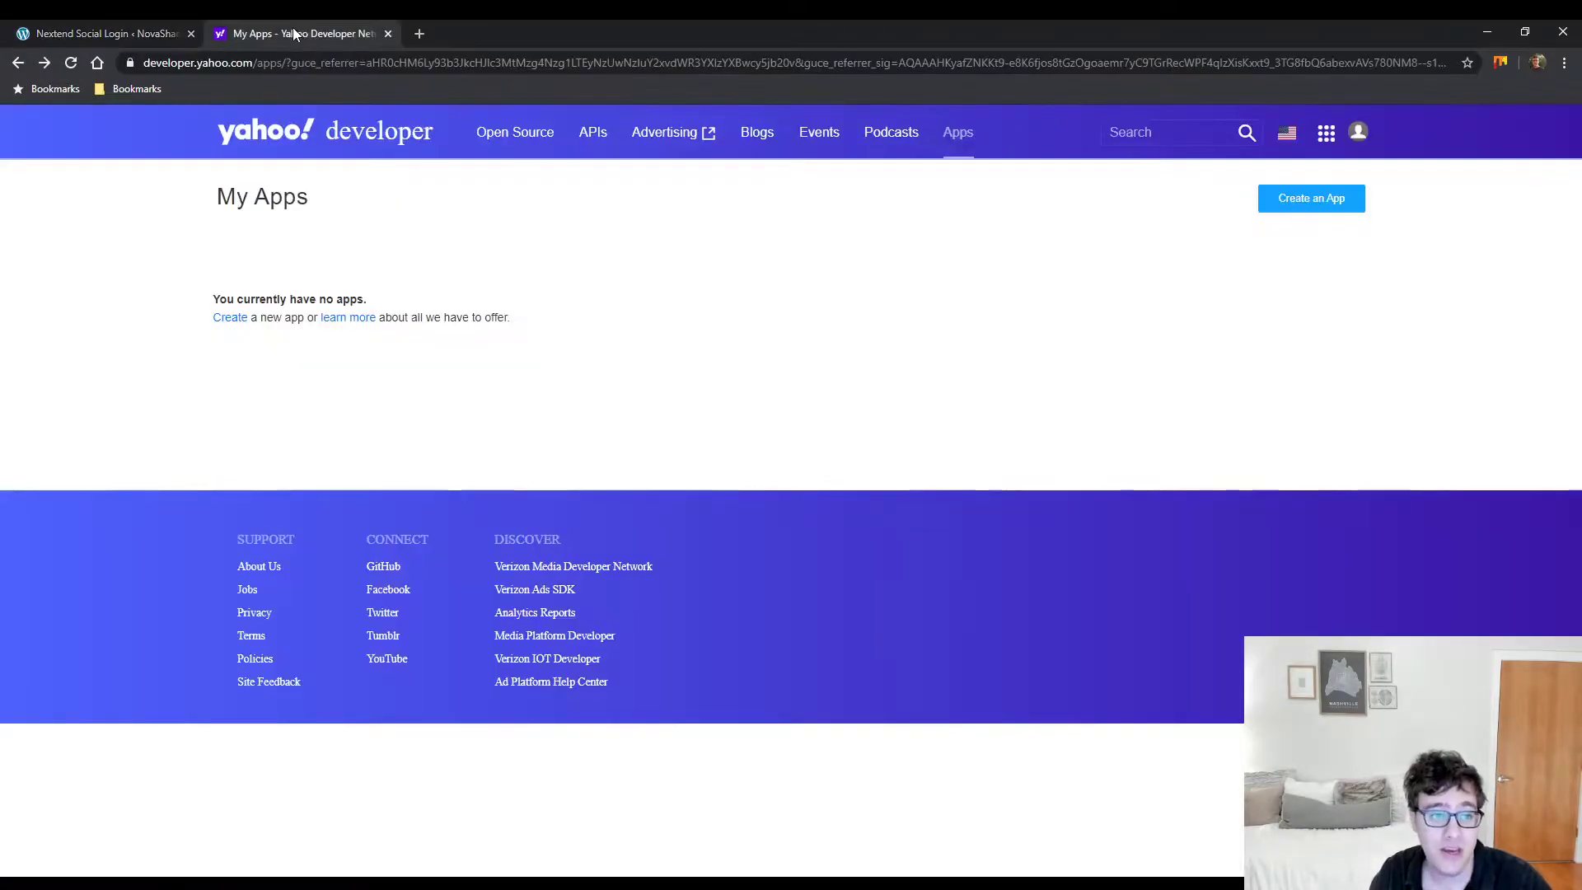
pyautogui.click(152, 23)
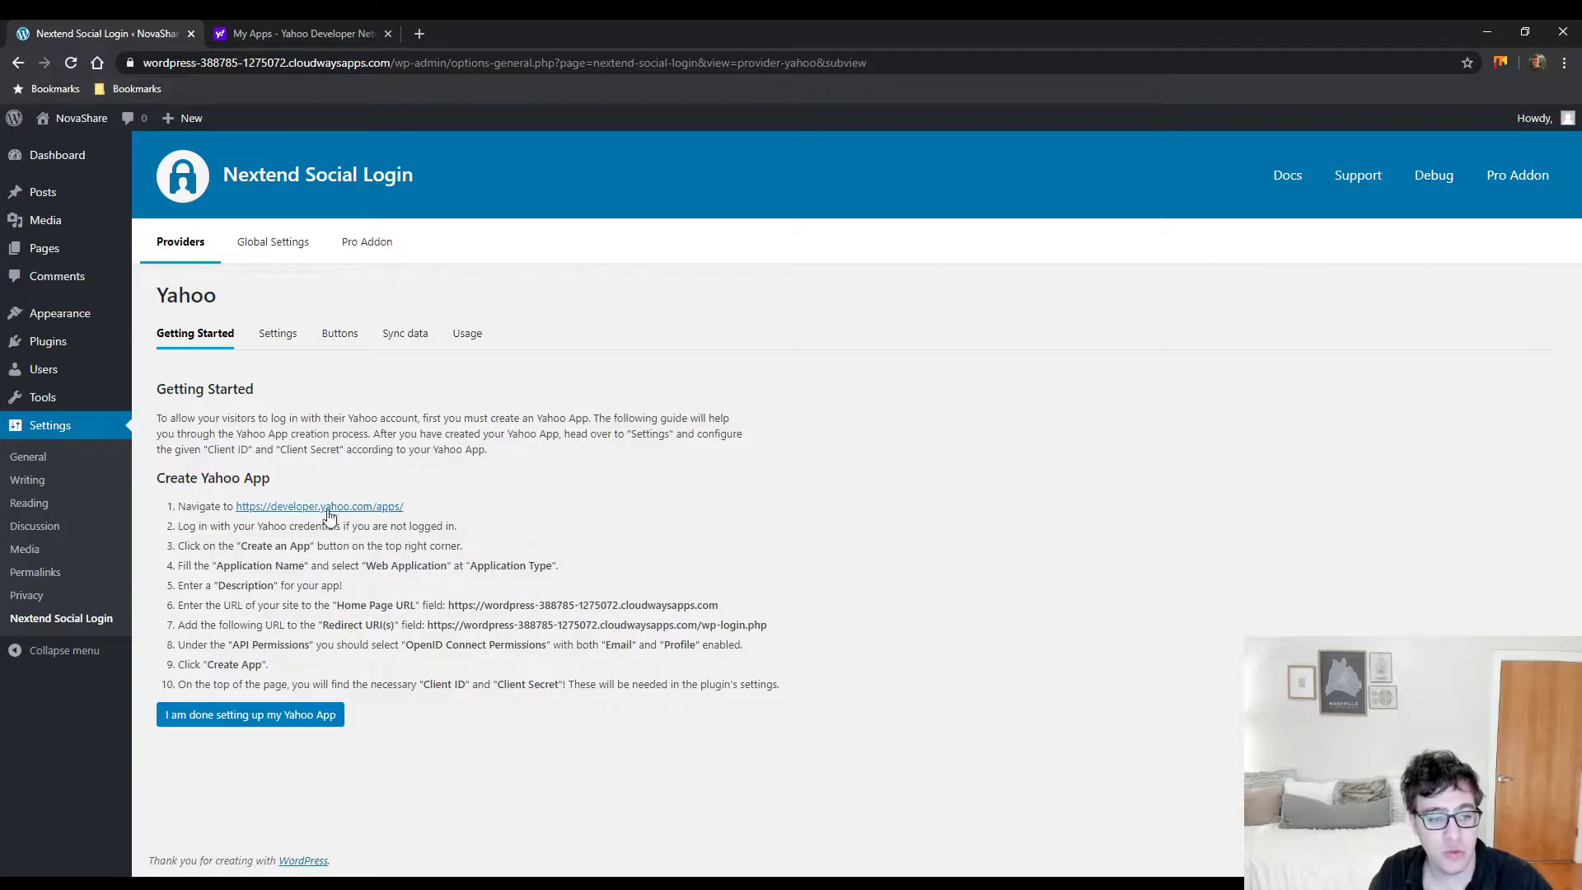
pyautogui.moveTo(402, 506)
pyautogui.mouseDown()
pyautogui.moveTo(346, 507)
pyautogui.moveTo(406, 506)
pyautogui.mouseUp()
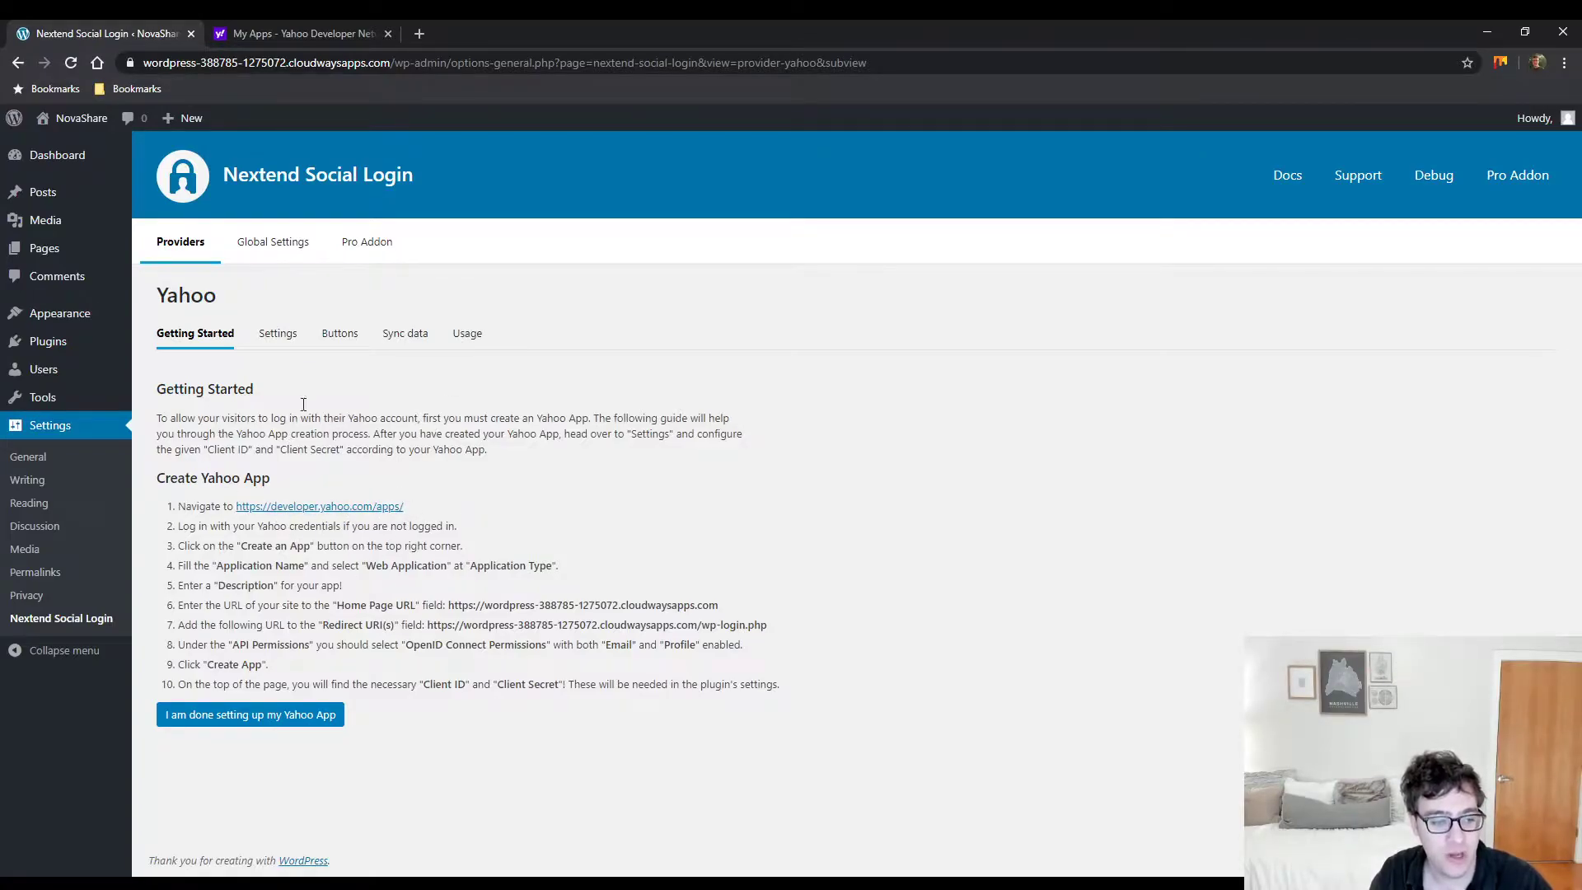
pyautogui.click(264, 33)
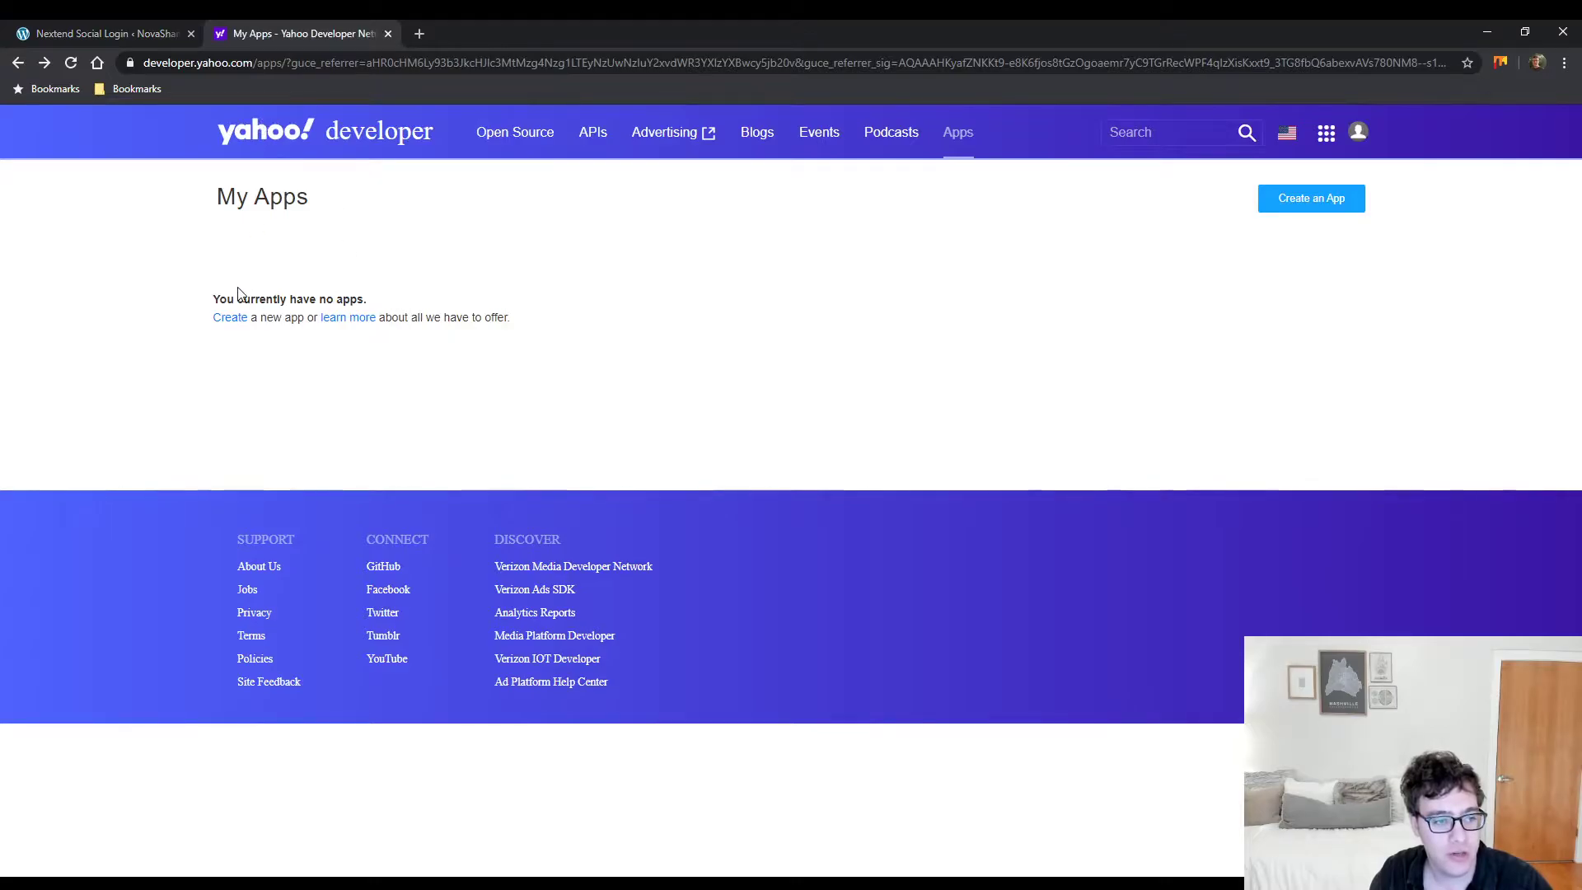
pyautogui.click(230, 319)
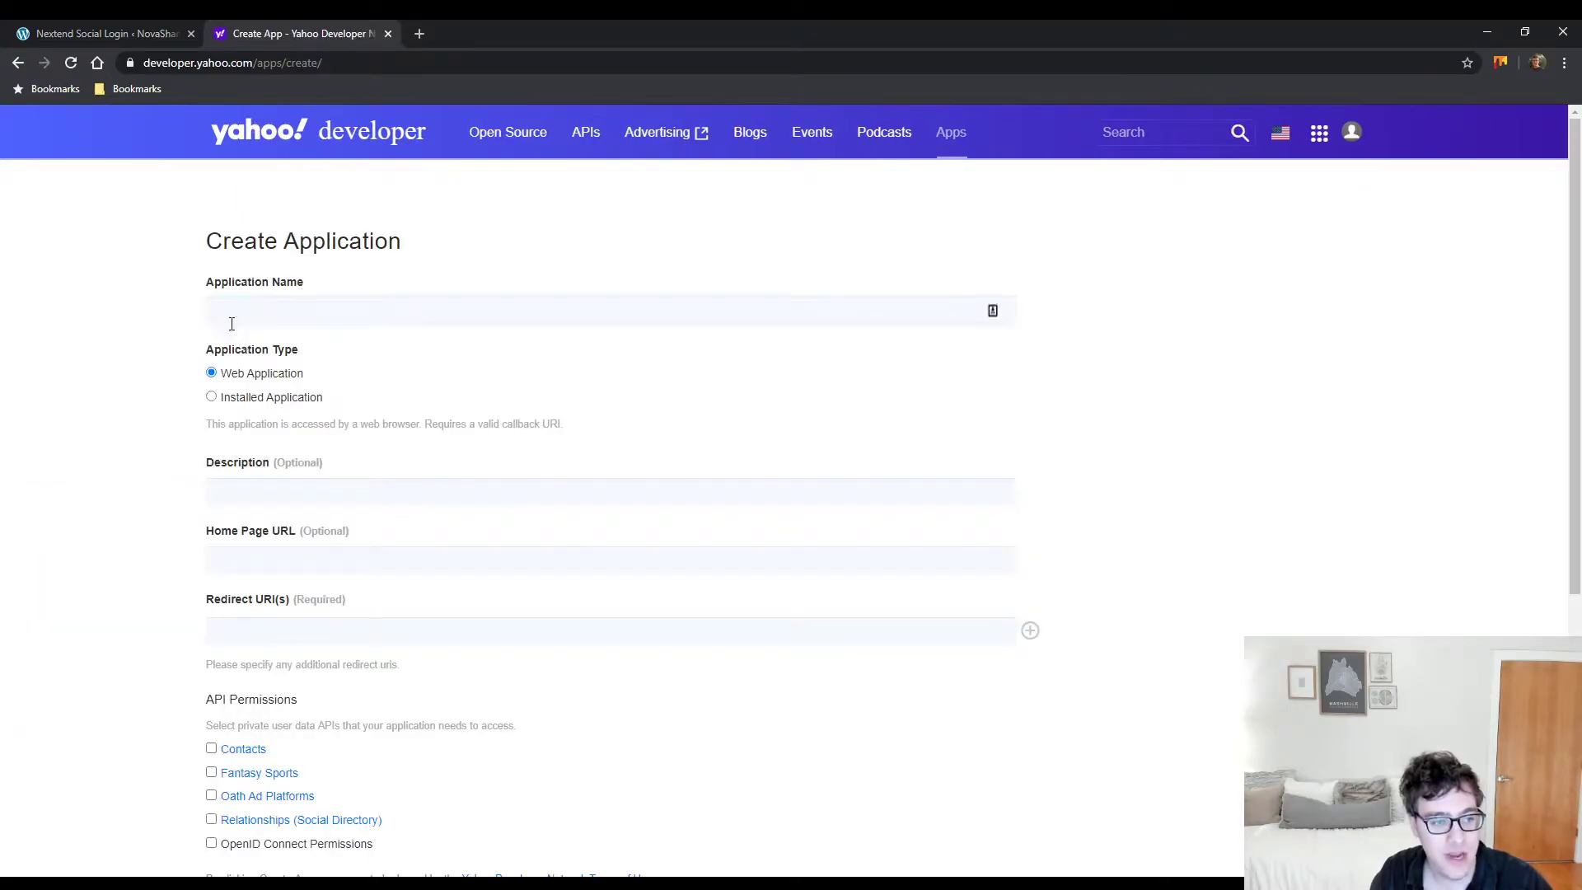
pyautogui.write('Social Login Test')
# Step: Check the plugin's Yahoo setup guide and enter "Social login for educational purposes" as the application's description
pyautogui.hotkey('ctrl', 'shift', 'Tab')
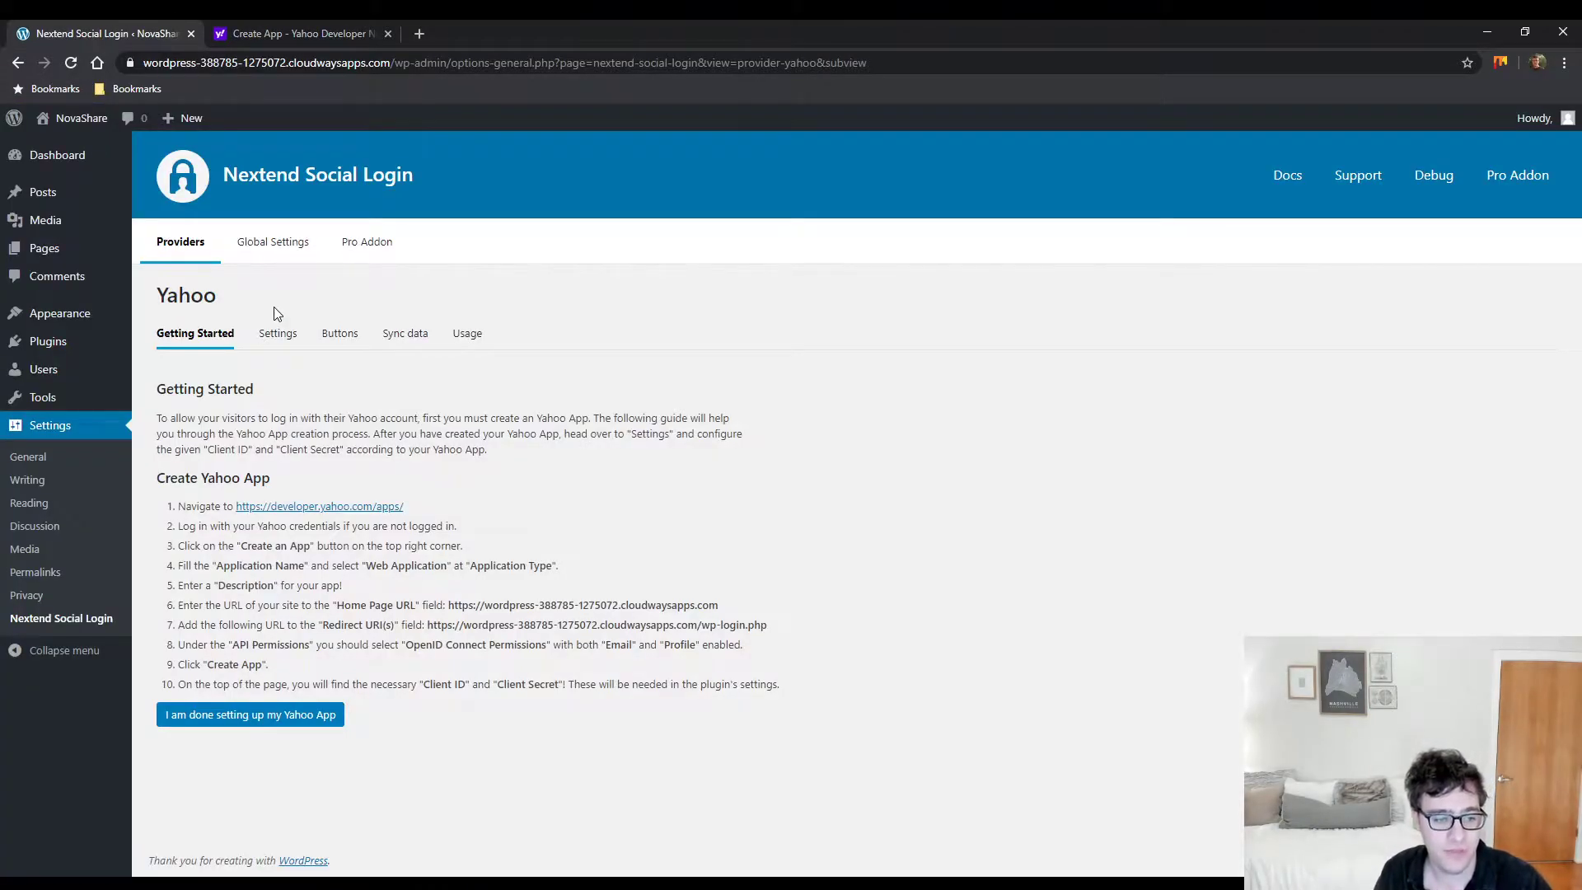
pyautogui.hotkey('ctrl', 'Tab')
pyautogui.click(329, 493)
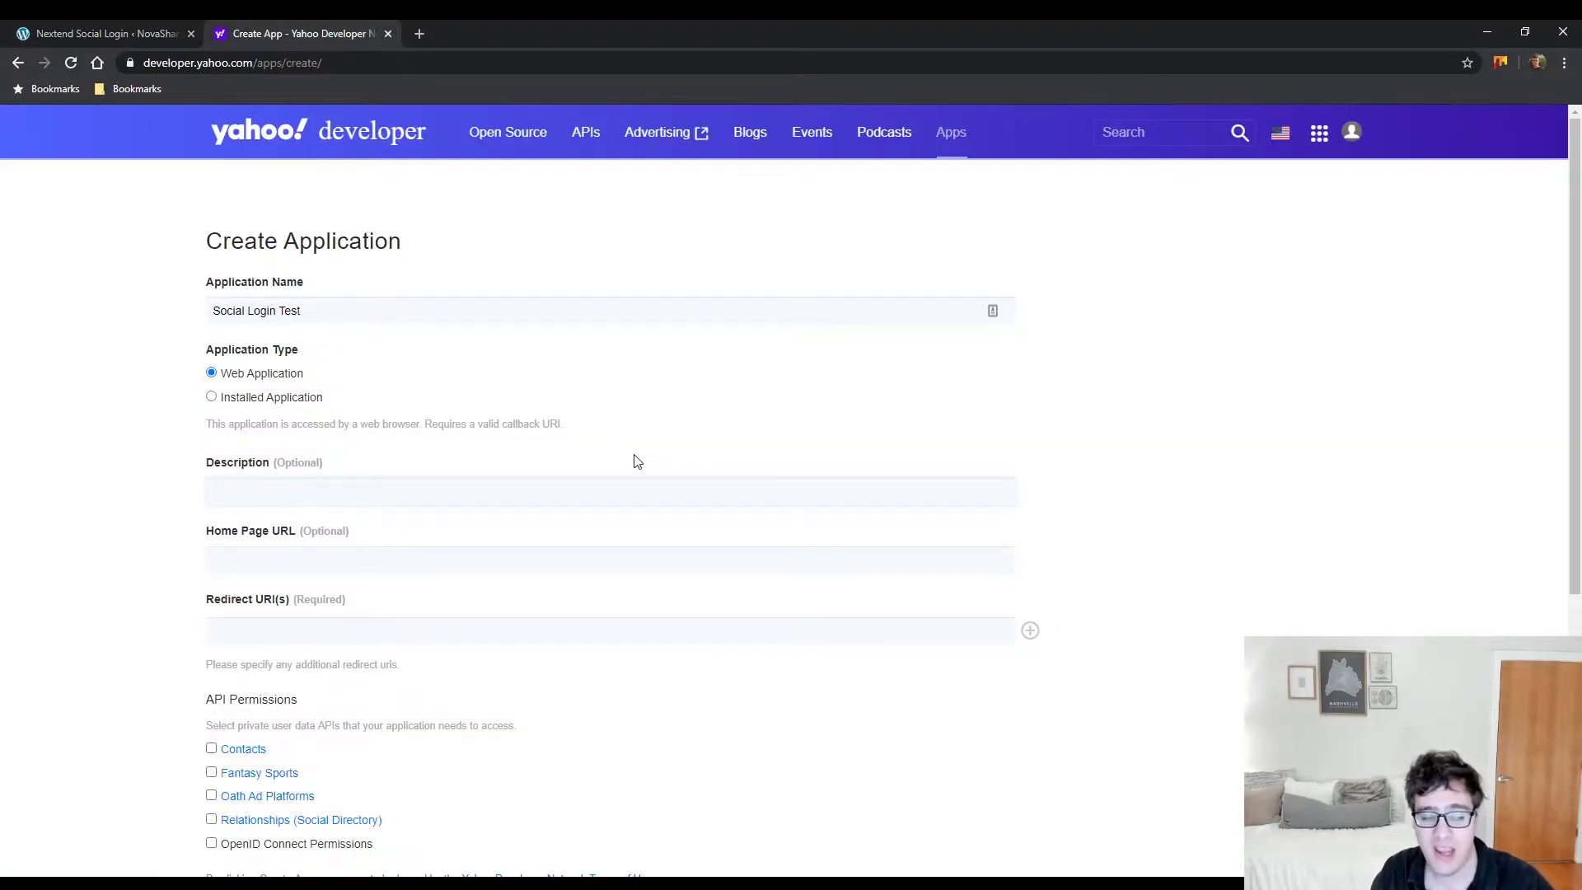
pyautogui.scroll(-2, 628, 471)
pyautogui.scroll(2, 618, 468)
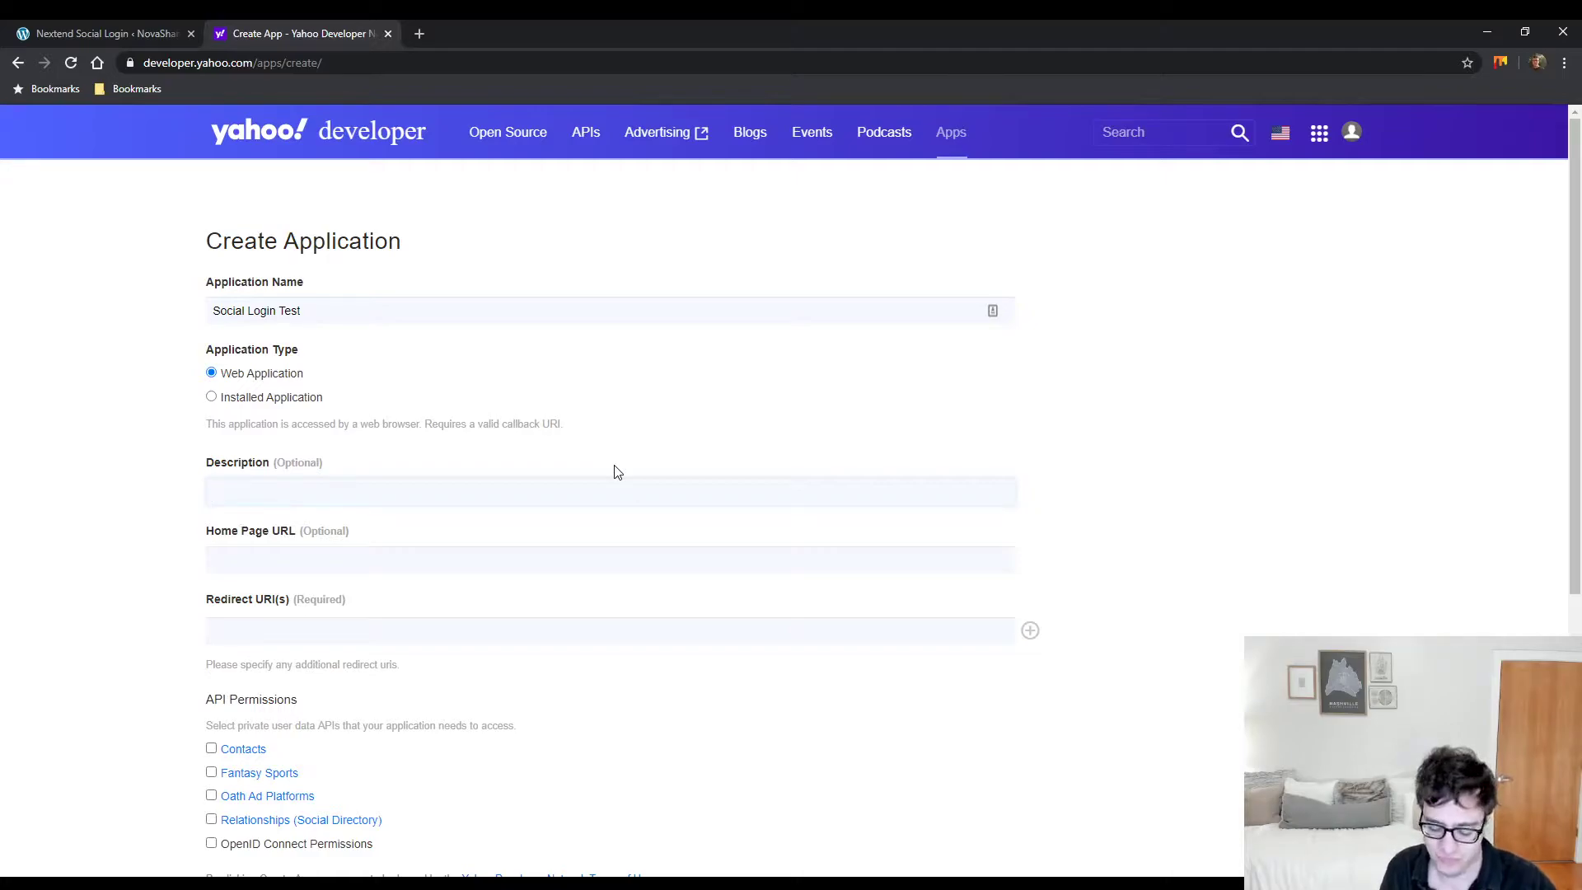
pyautogui.write('Social login for educational purposes')
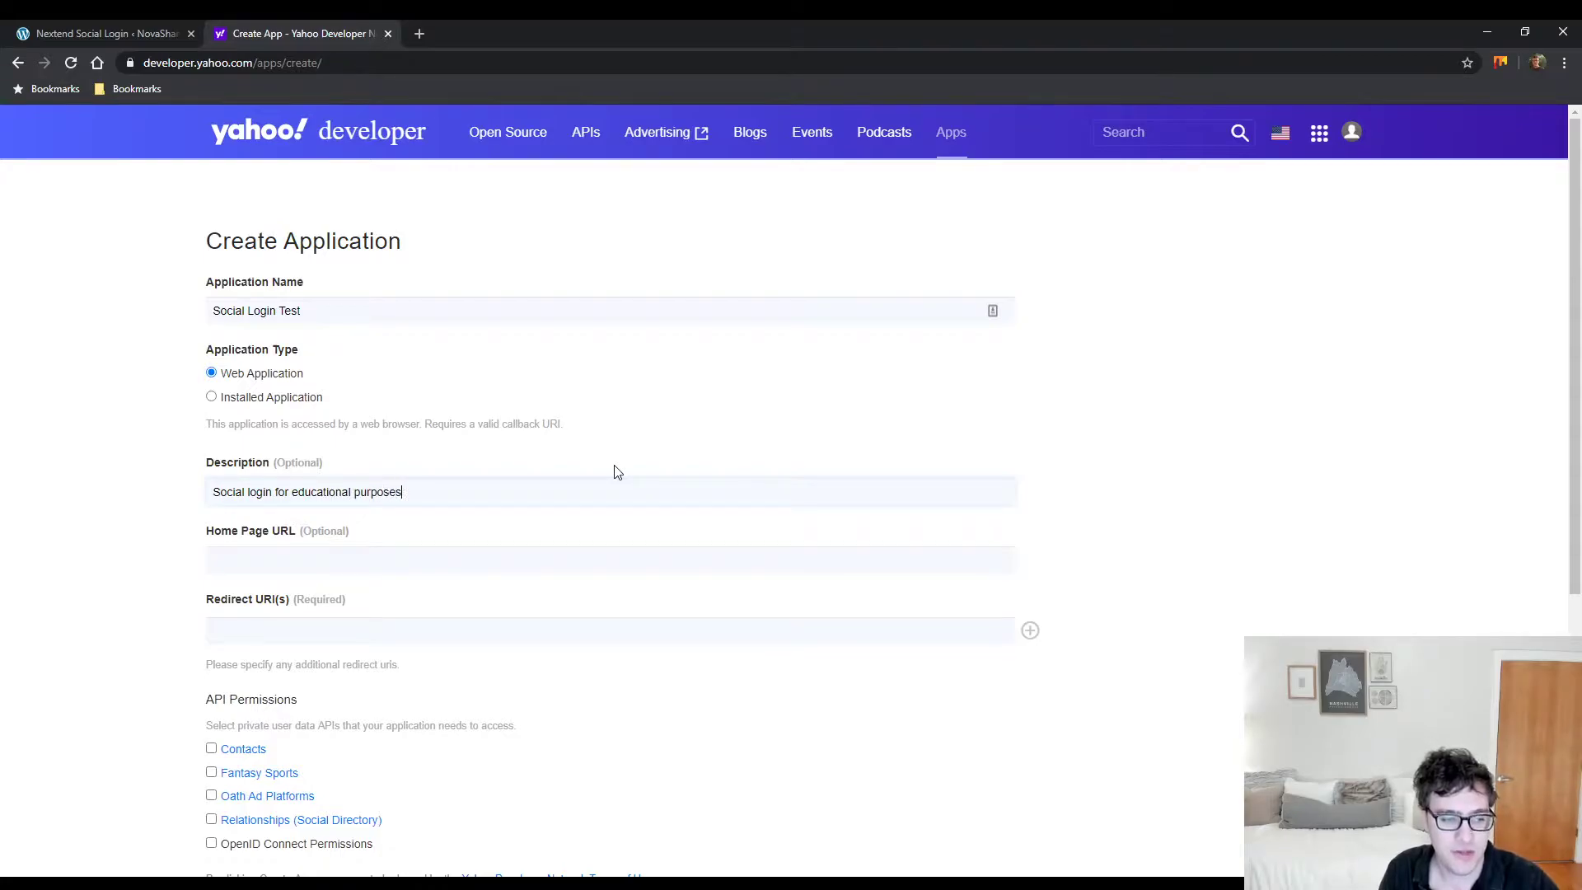
pyautogui.hotkey('ctrl', 'shift', 'Tab')
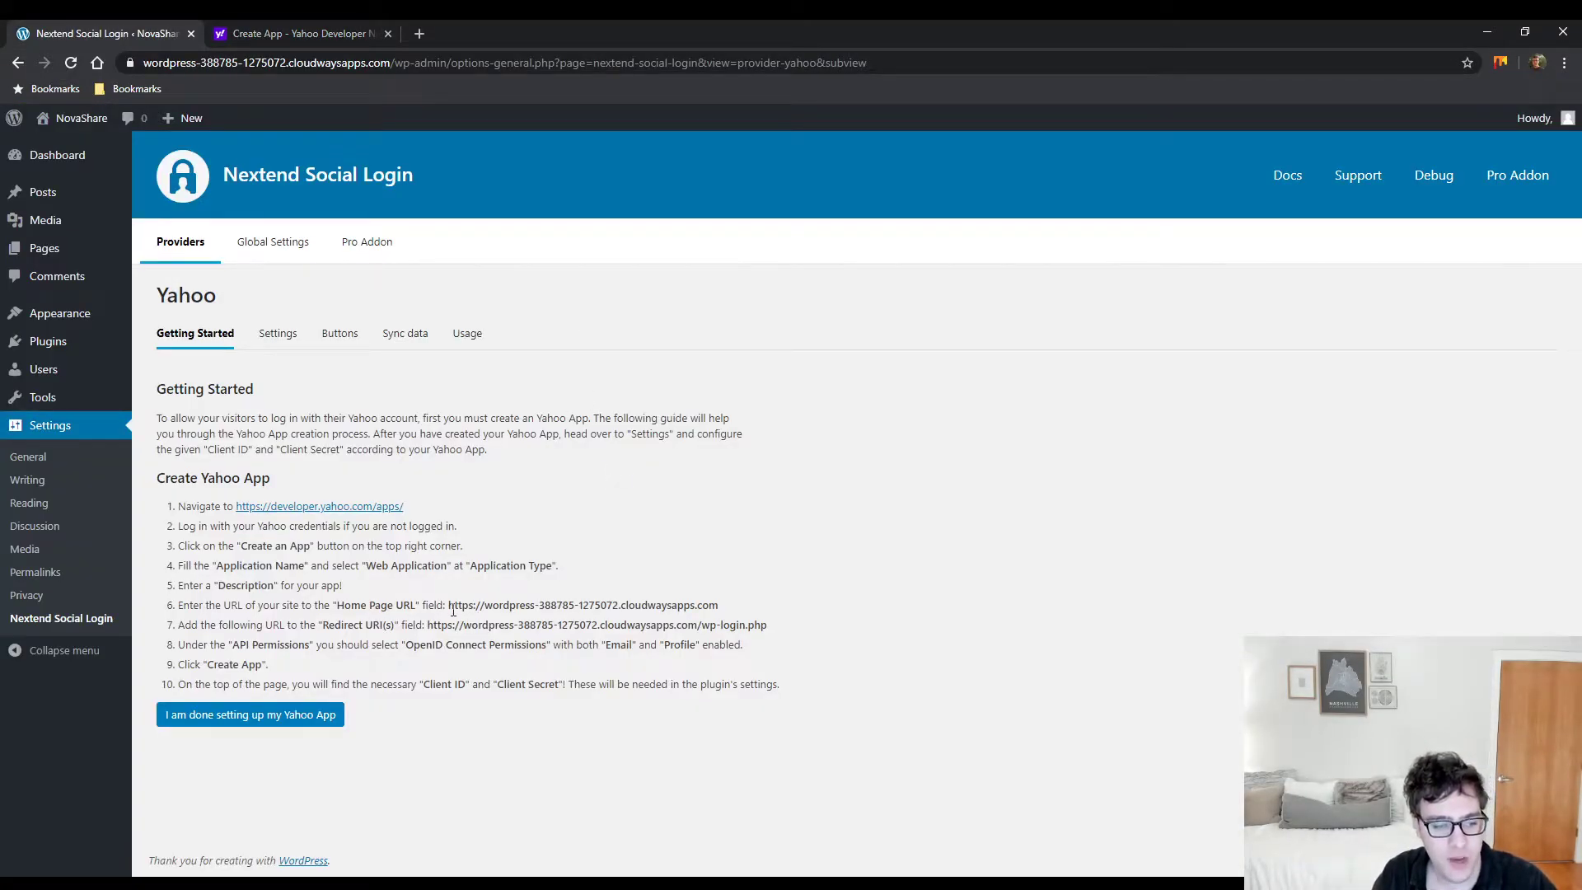
pyautogui.moveTo(459, 605); pyautogui.dragTo(725, 611)
pyautogui.hotkey('ctrl', 'c')
pyautogui.hotkey('ctrl', 'Tab')
pyautogui.click(357, 560)
pyautogui.hotkey('ctrl', 'v')
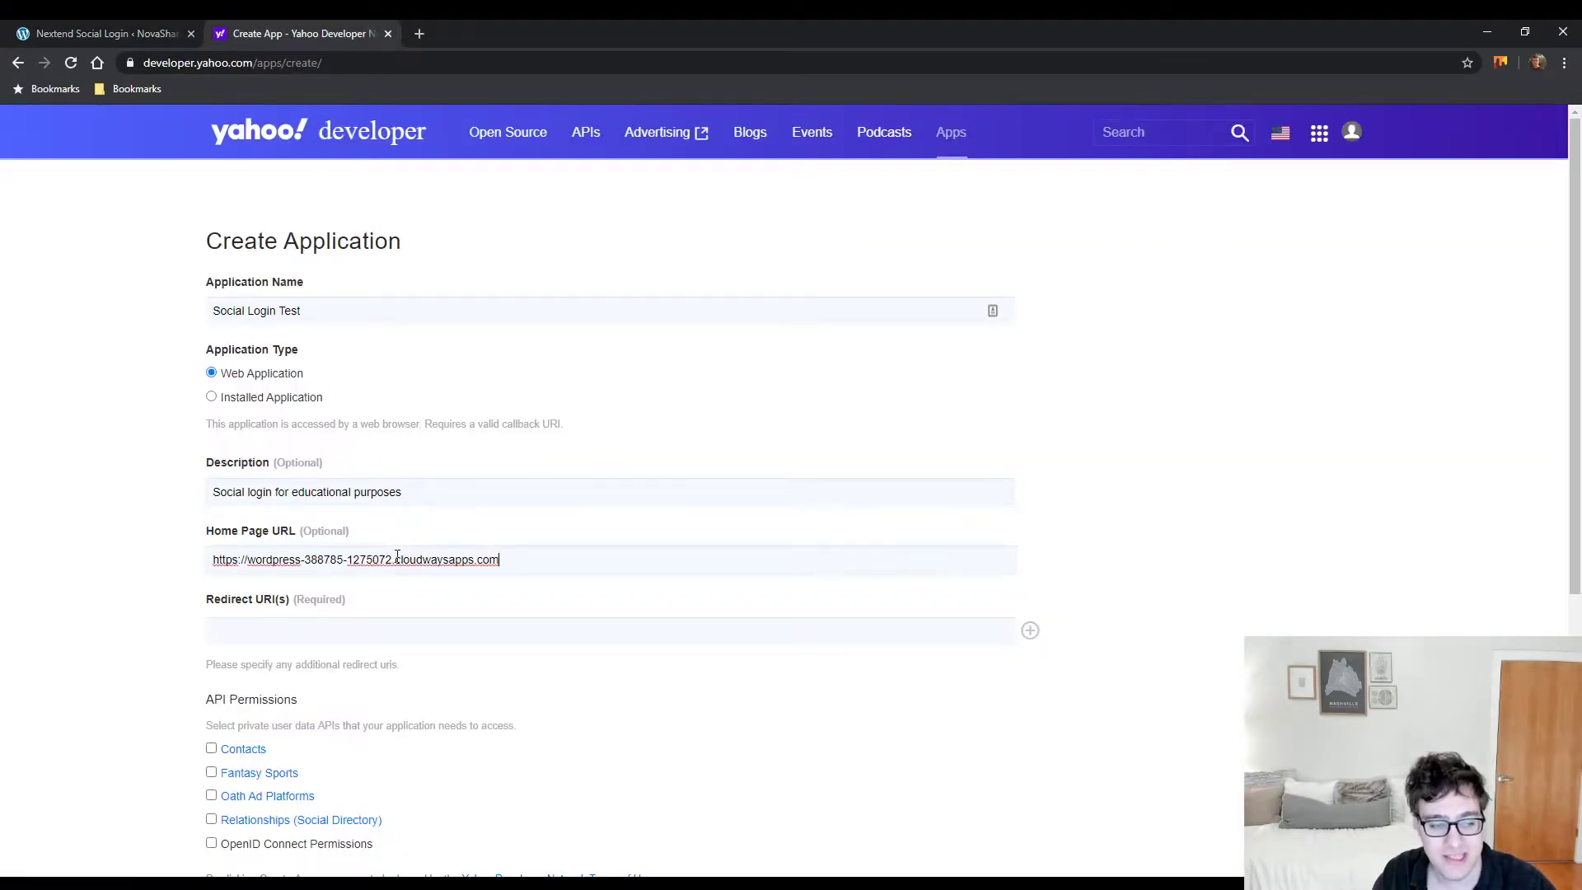
pyautogui.scroll(-1, 301, 585)
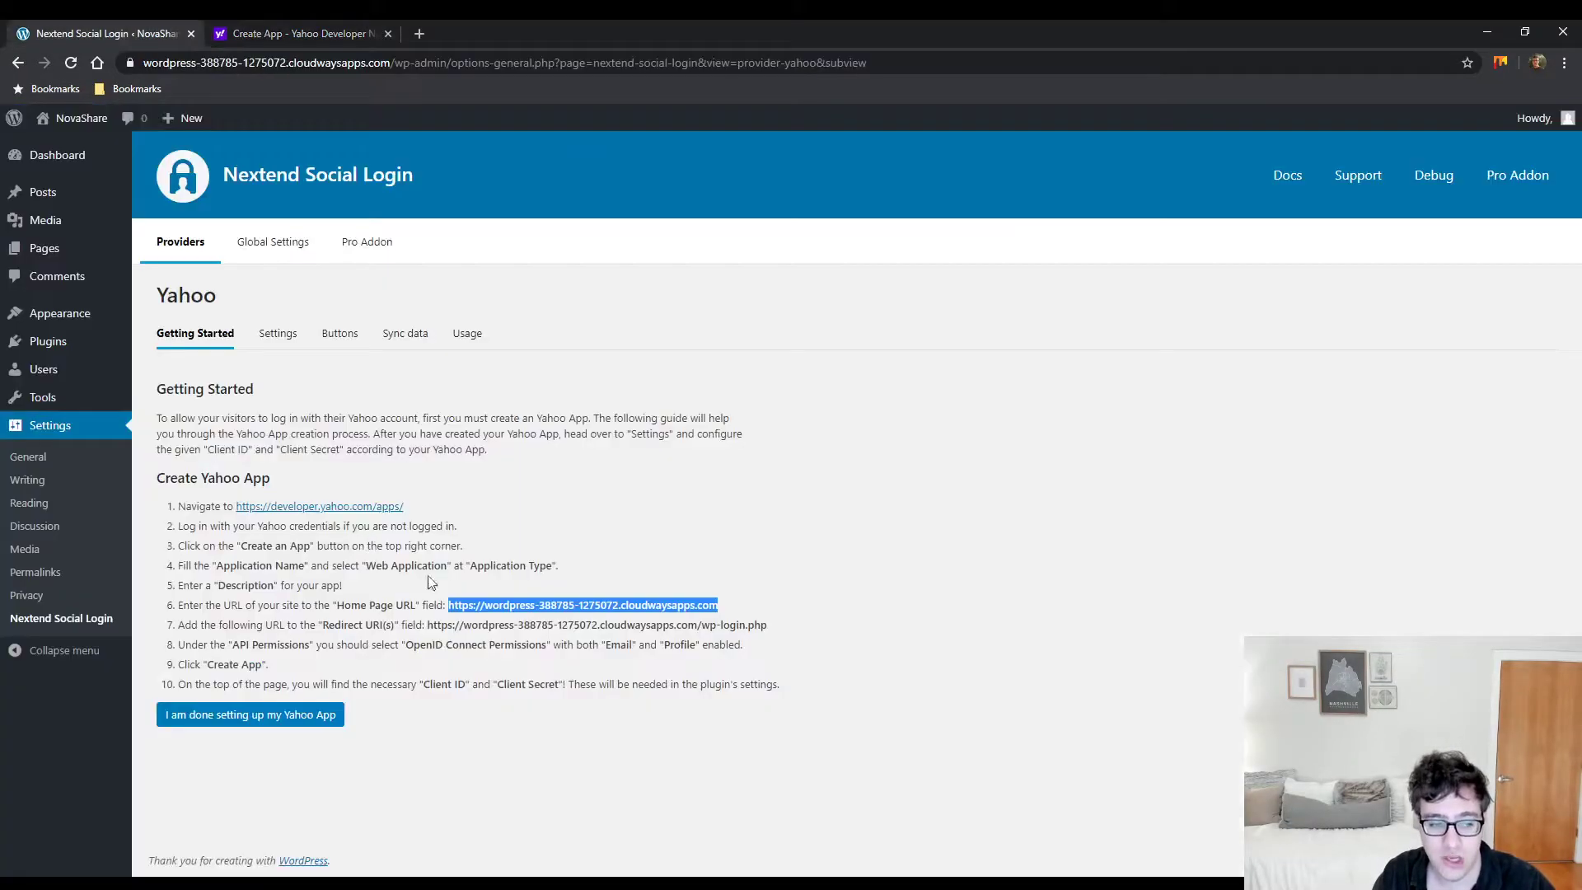
pyautogui.hotkey('ctrl', 'Tab')
pyautogui.moveTo(768, 626); pyautogui.dragTo(433, 624)
pyautogui.hotkey('ctrl', 'c')
pyautogui.hotkey('ctrl', 'Tab')
pyautogui.click(363, 549)
pyautogui.hotkey('ctrl', 'v')
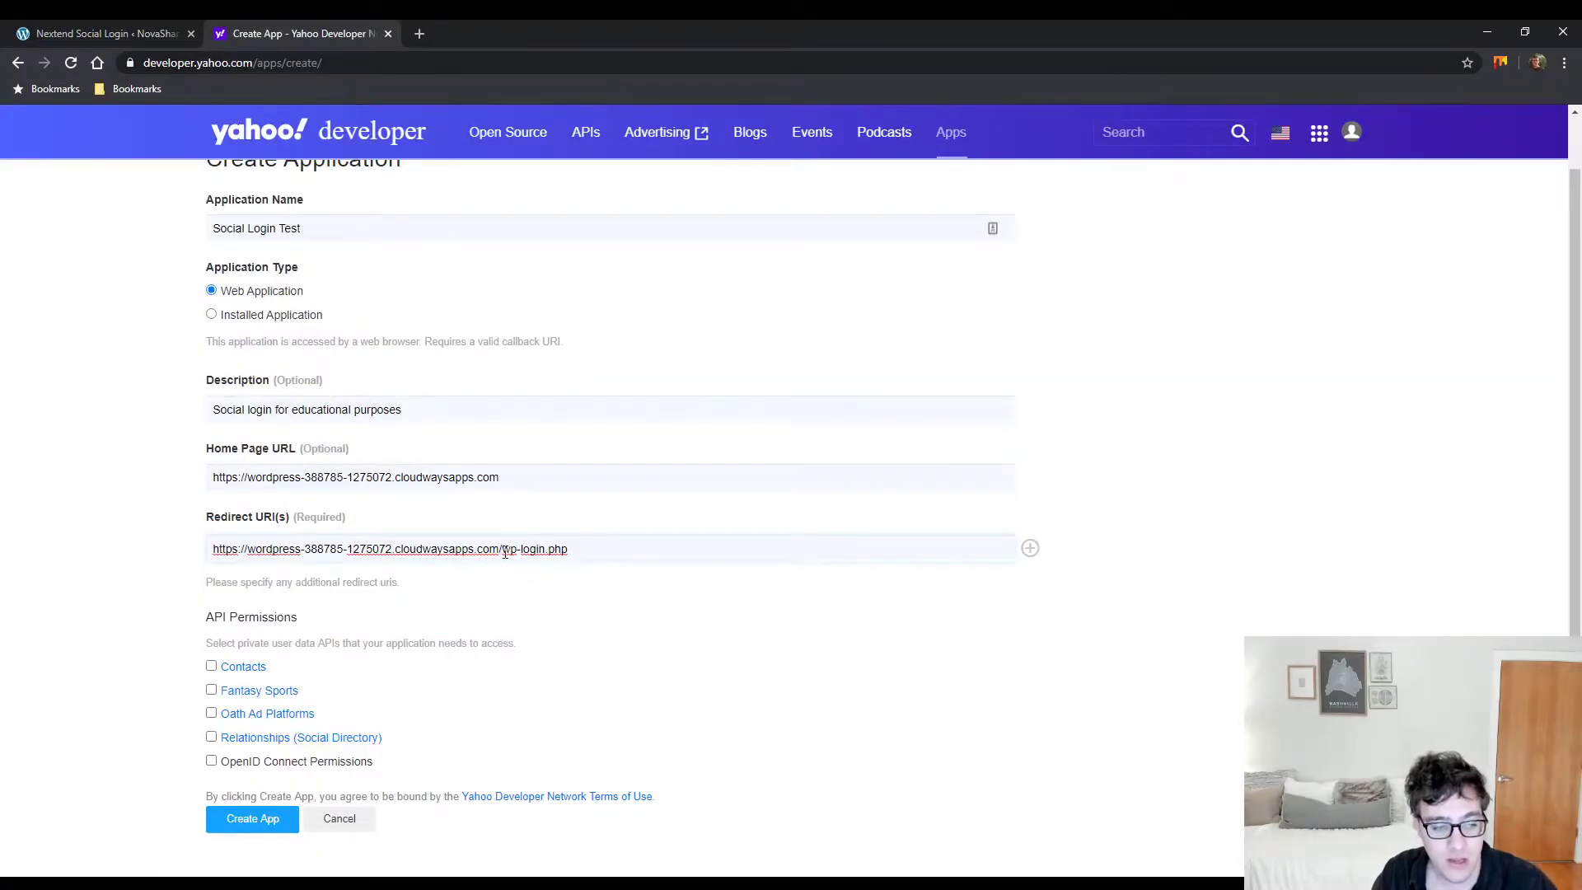
# Step: Enable OpenID Connect Permissions for the Yahoo application, following the permissions listed in the plugin's guide
pyautogui.scroll(-1, 322, 613)
pyautogui.scroll(-1, 322, 613)
pyautogui.hotkey('ctrl', 'Tab')
pyautogui.moveTo(407, 645); pyautogui.dragTo(549, 645)
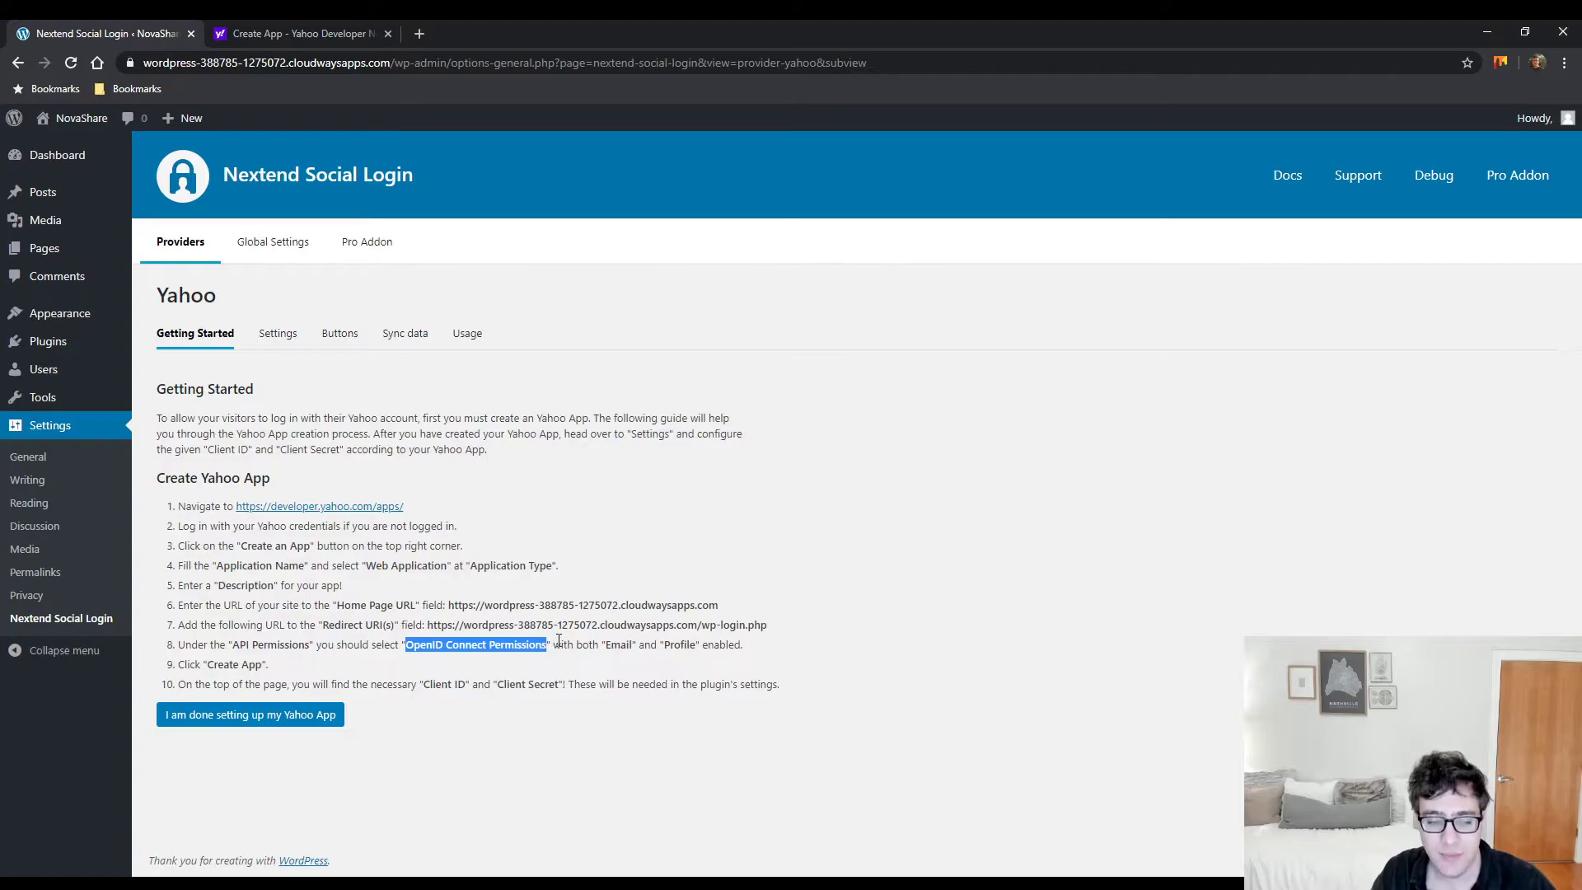
pyautogui.hotkey('ctrl', 'Tab')
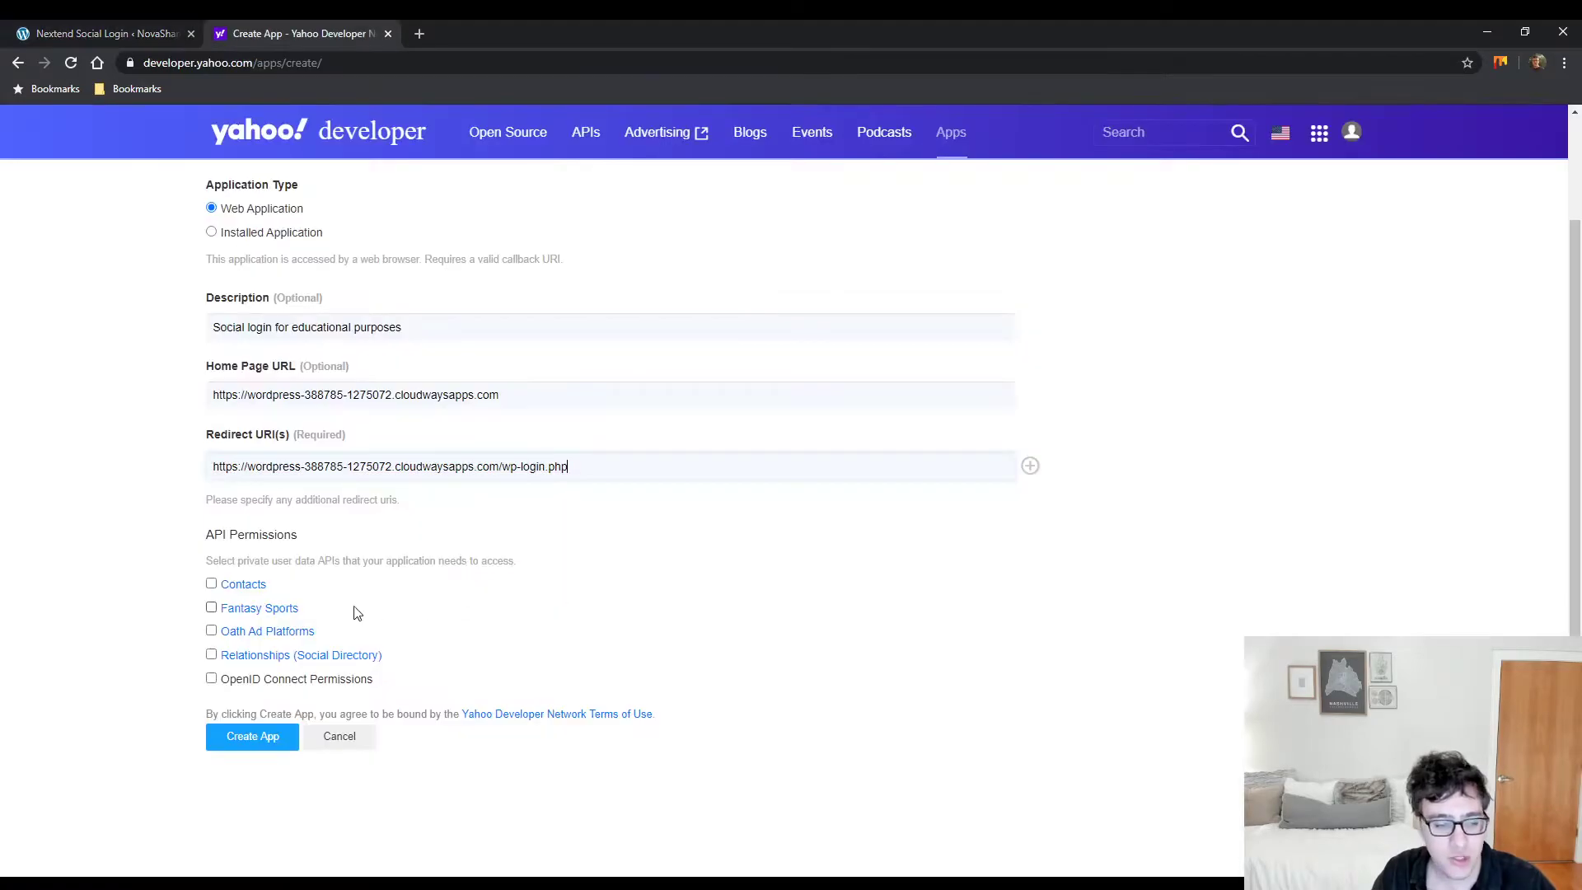
pyautogui.click(211, 679)
pyautogui.scroll(-1, 211, 680)
pyautogui.click(229, 642)
# Step: Recheck the plugin's guide and create the Yahoo application
pyautogui.hotkey('ctrl', 'Tab')
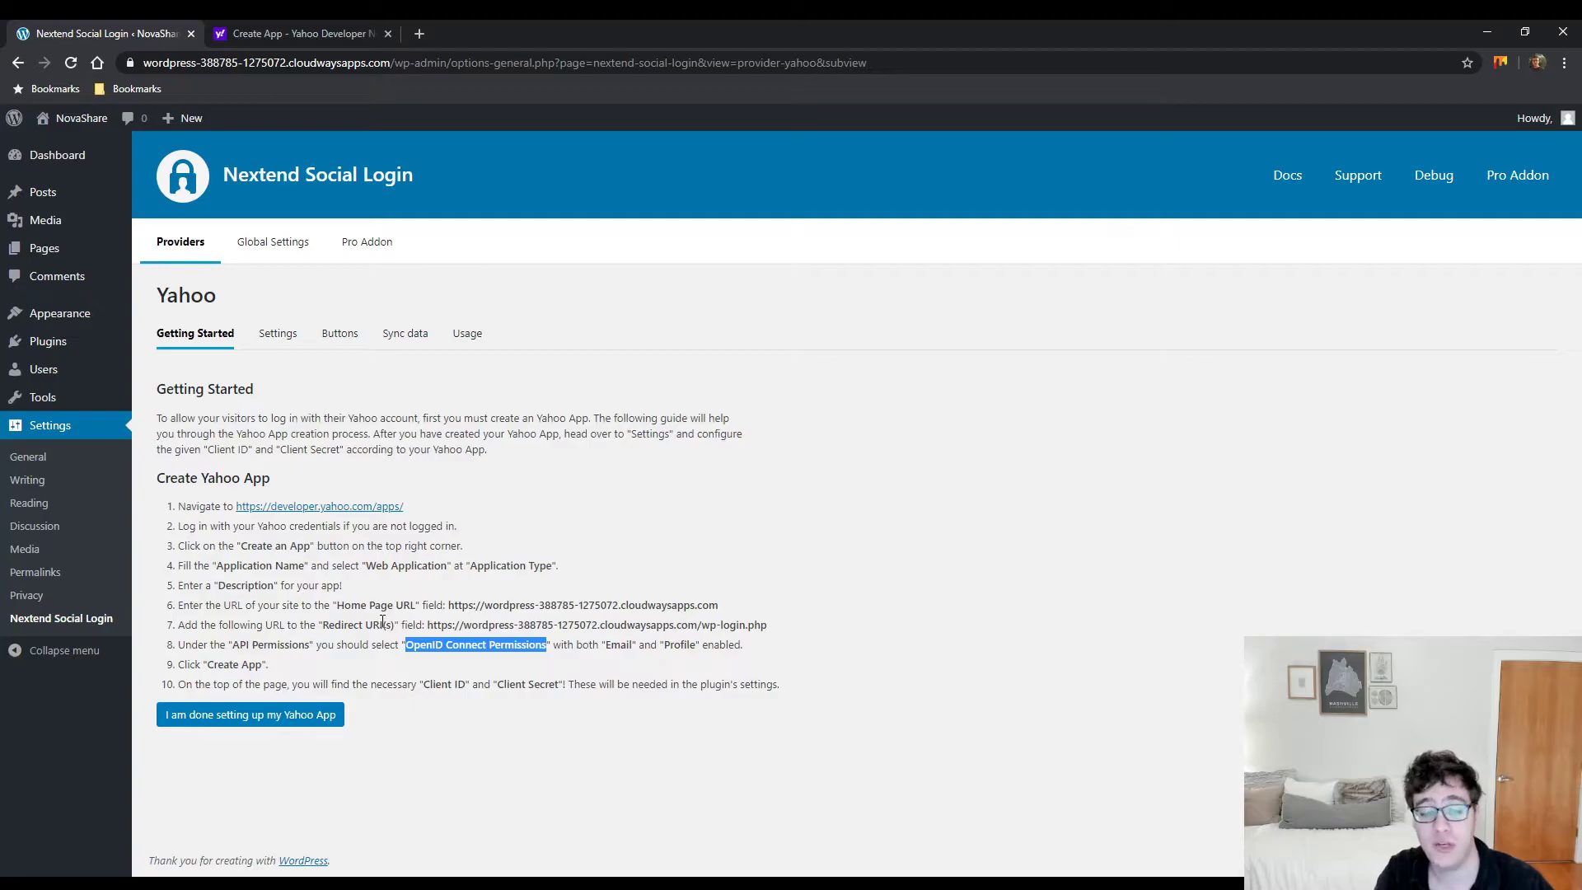
pyautogui.hotkey('ctrl', 'Tab')
pyautogui.click(226, 704)
pyautogui.scroll(-3, 174, 697)
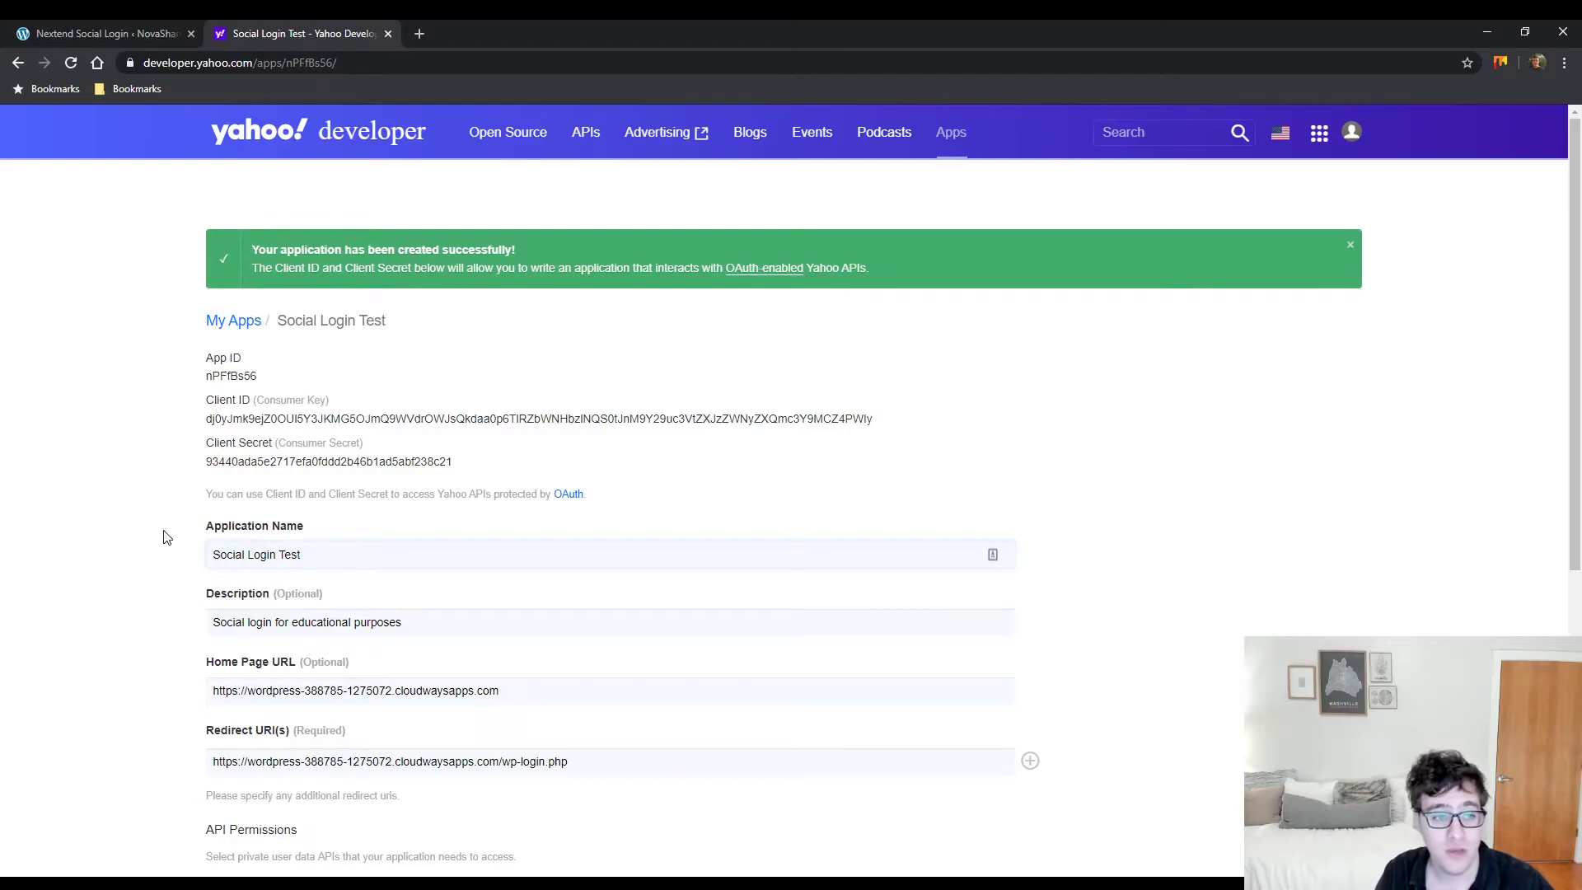
# Step: Copy the new application's Client ID into the Client ID field of the WordPress plugin's Yahoo settings
pyautogui.doubleClick(285, 418)
pyautogui.click(122, 34)
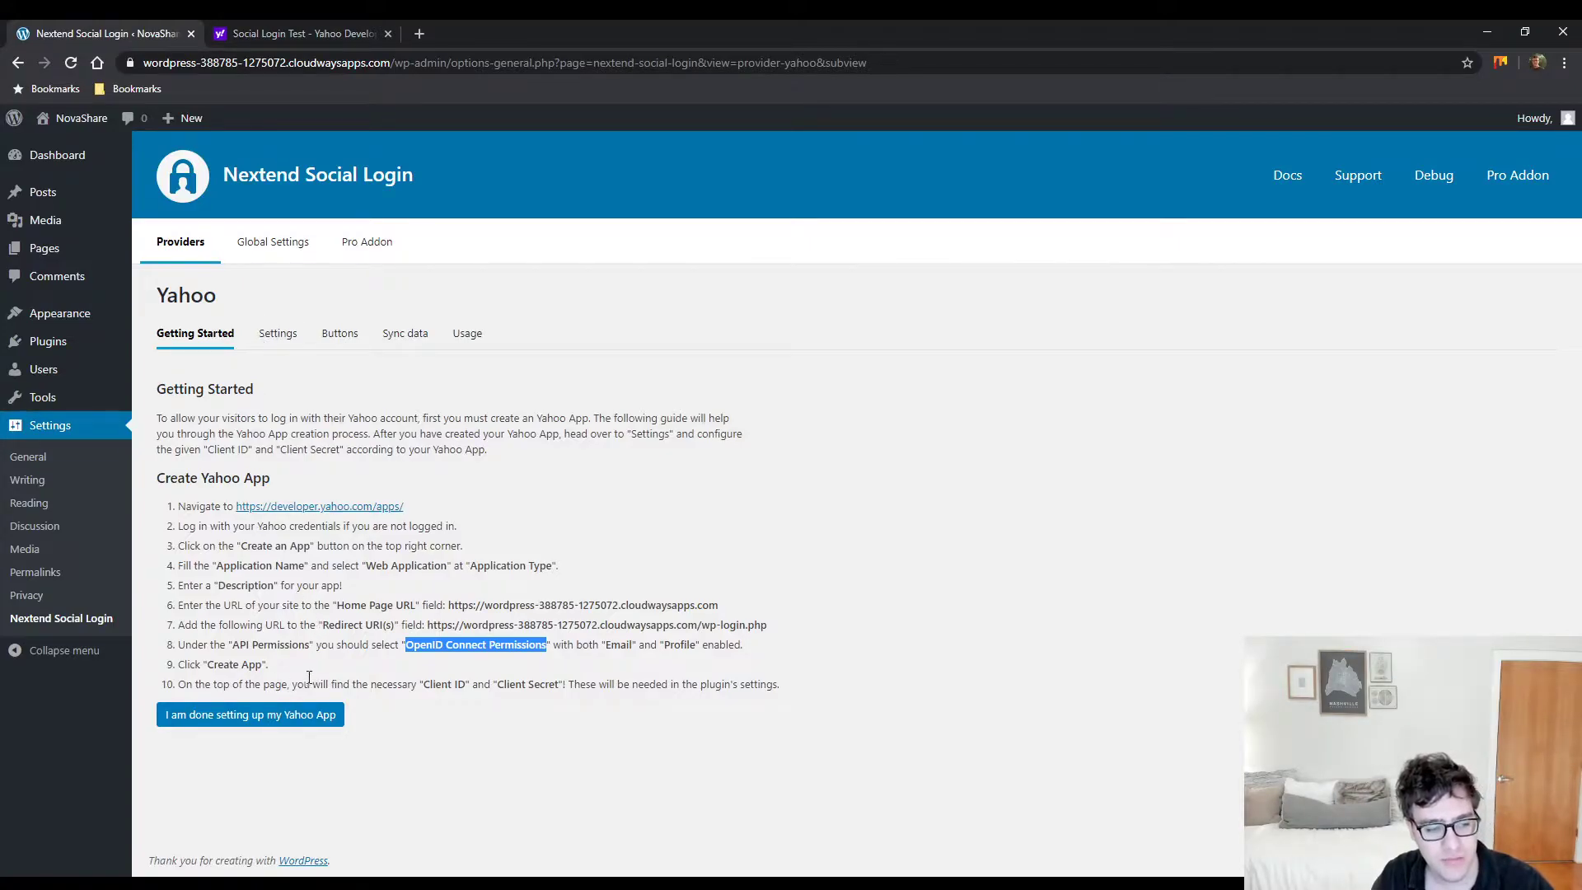
pyautogui.click(274, 335)
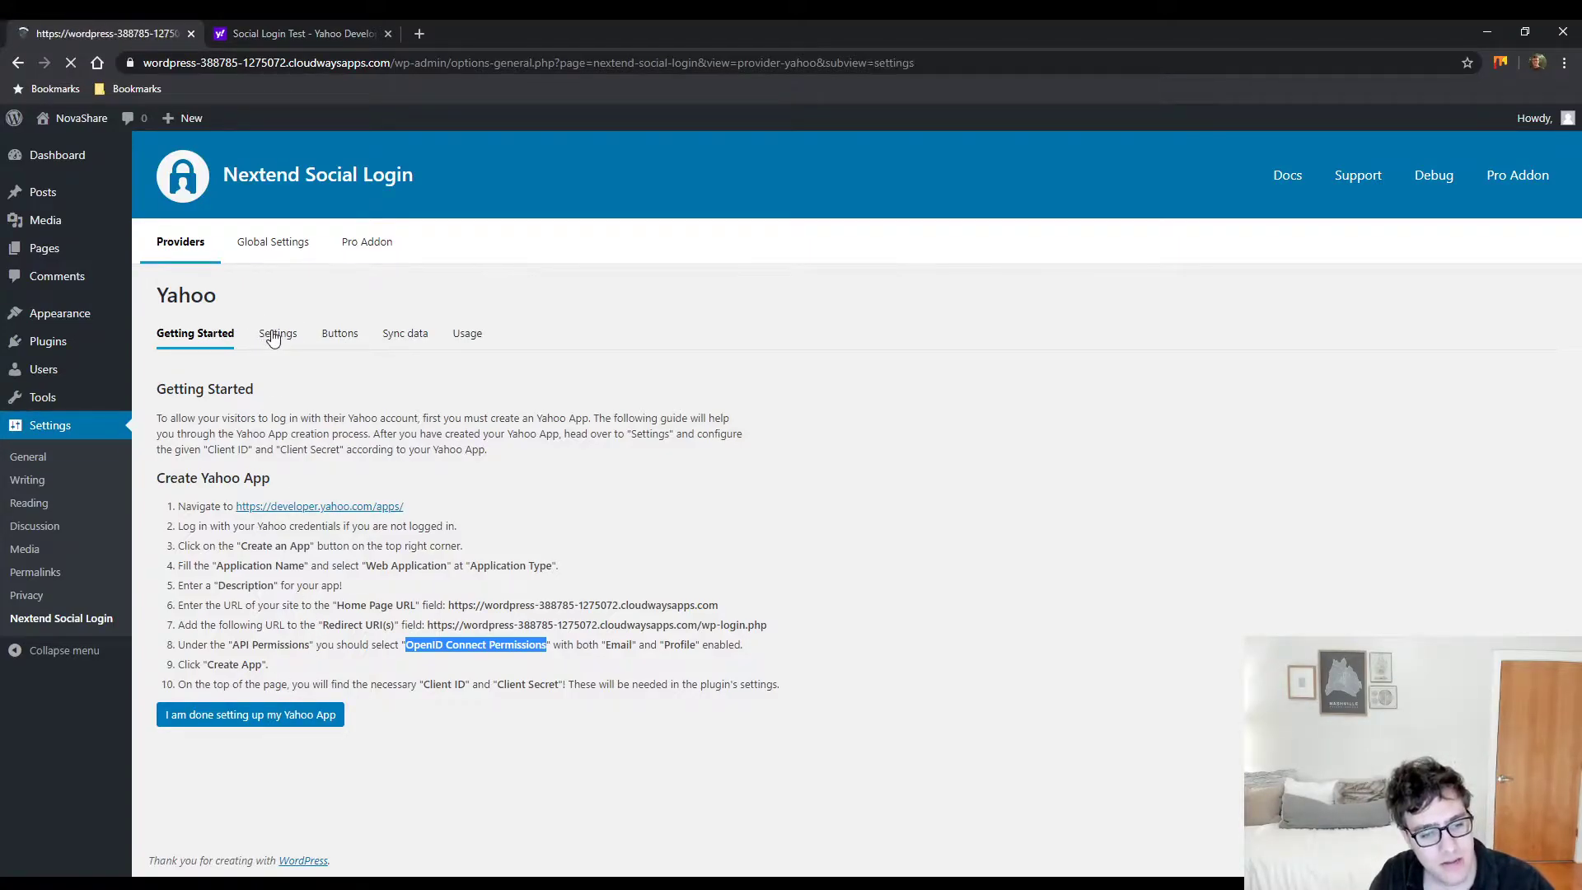
pyautogui.click(379, 398)
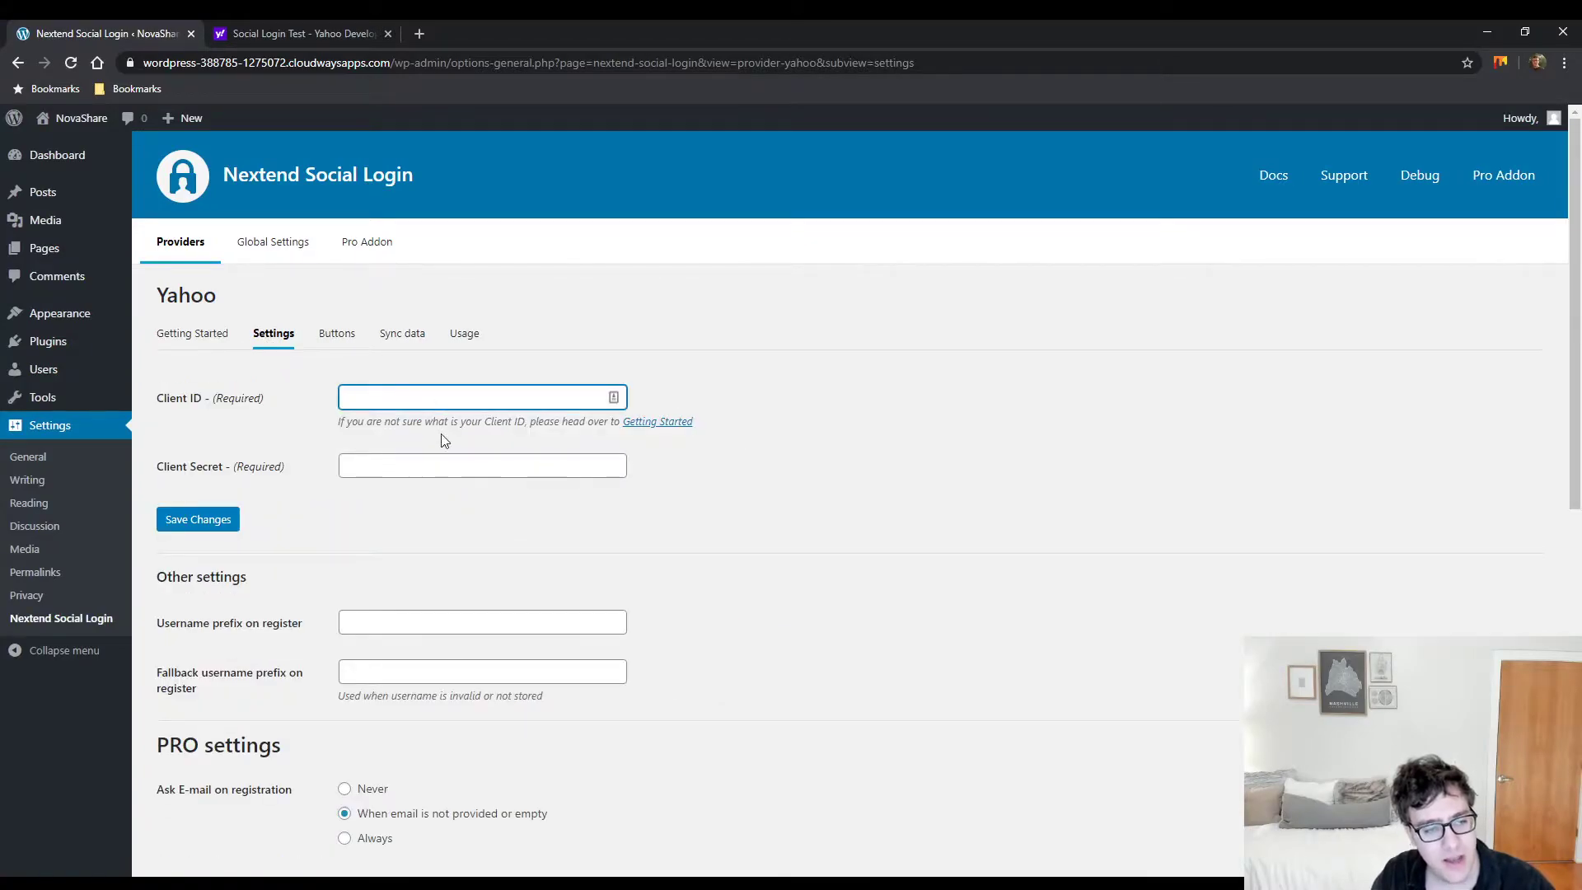
pyautogui.hotkey('ctrl', 'v')
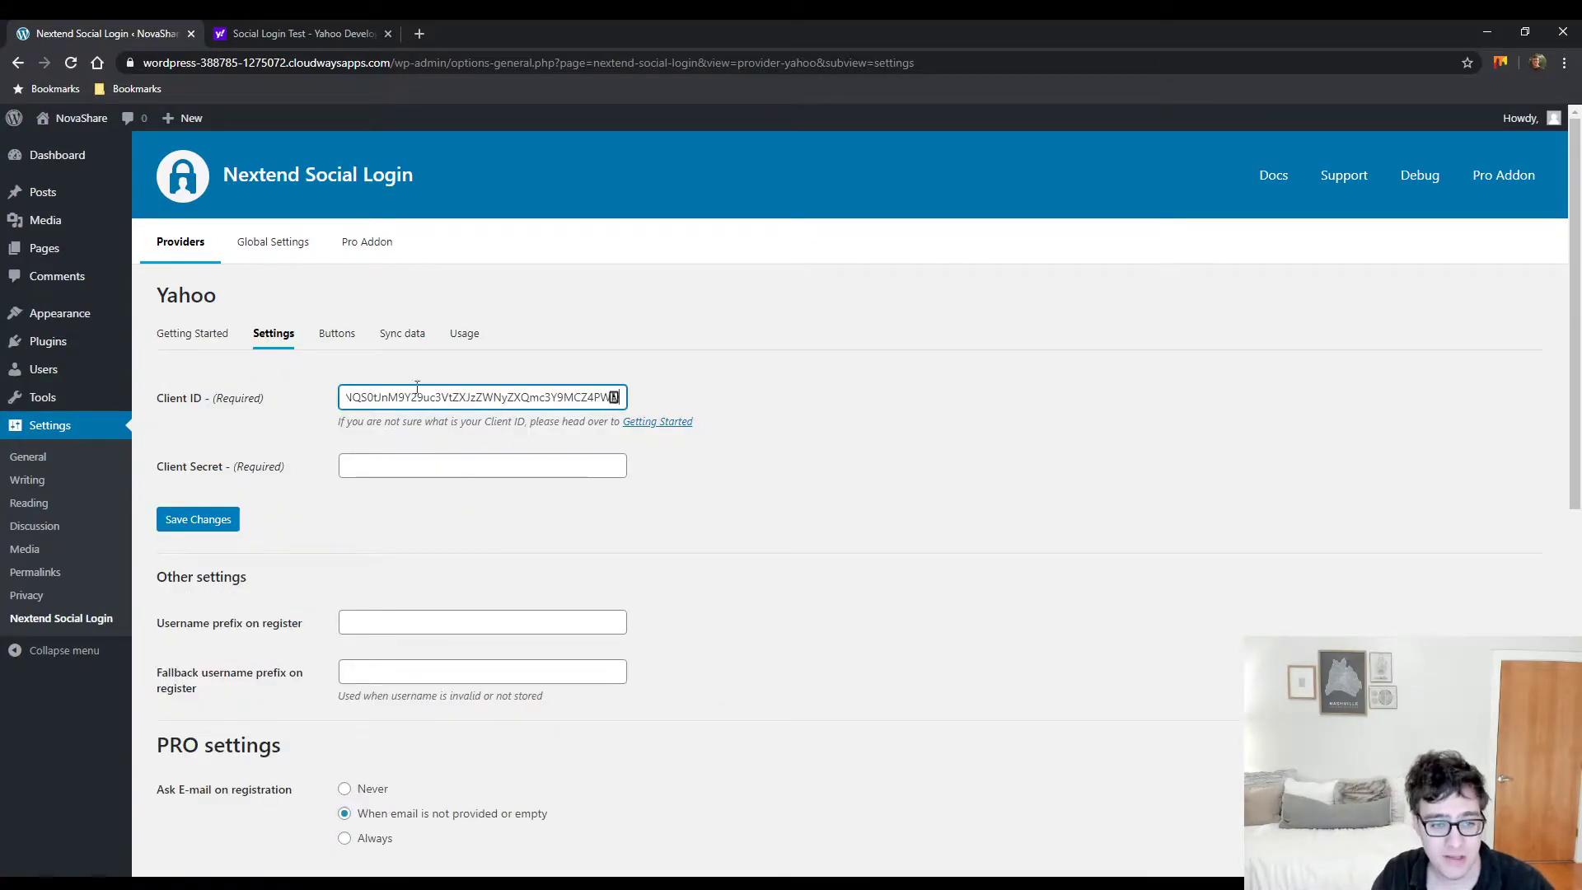
# Step: Try to copy the application's Client Secret into the plugin's Yahoo settings and save the changes
pyautogui.click(285, 33)
pyautogui.tripleClick(272, 442)
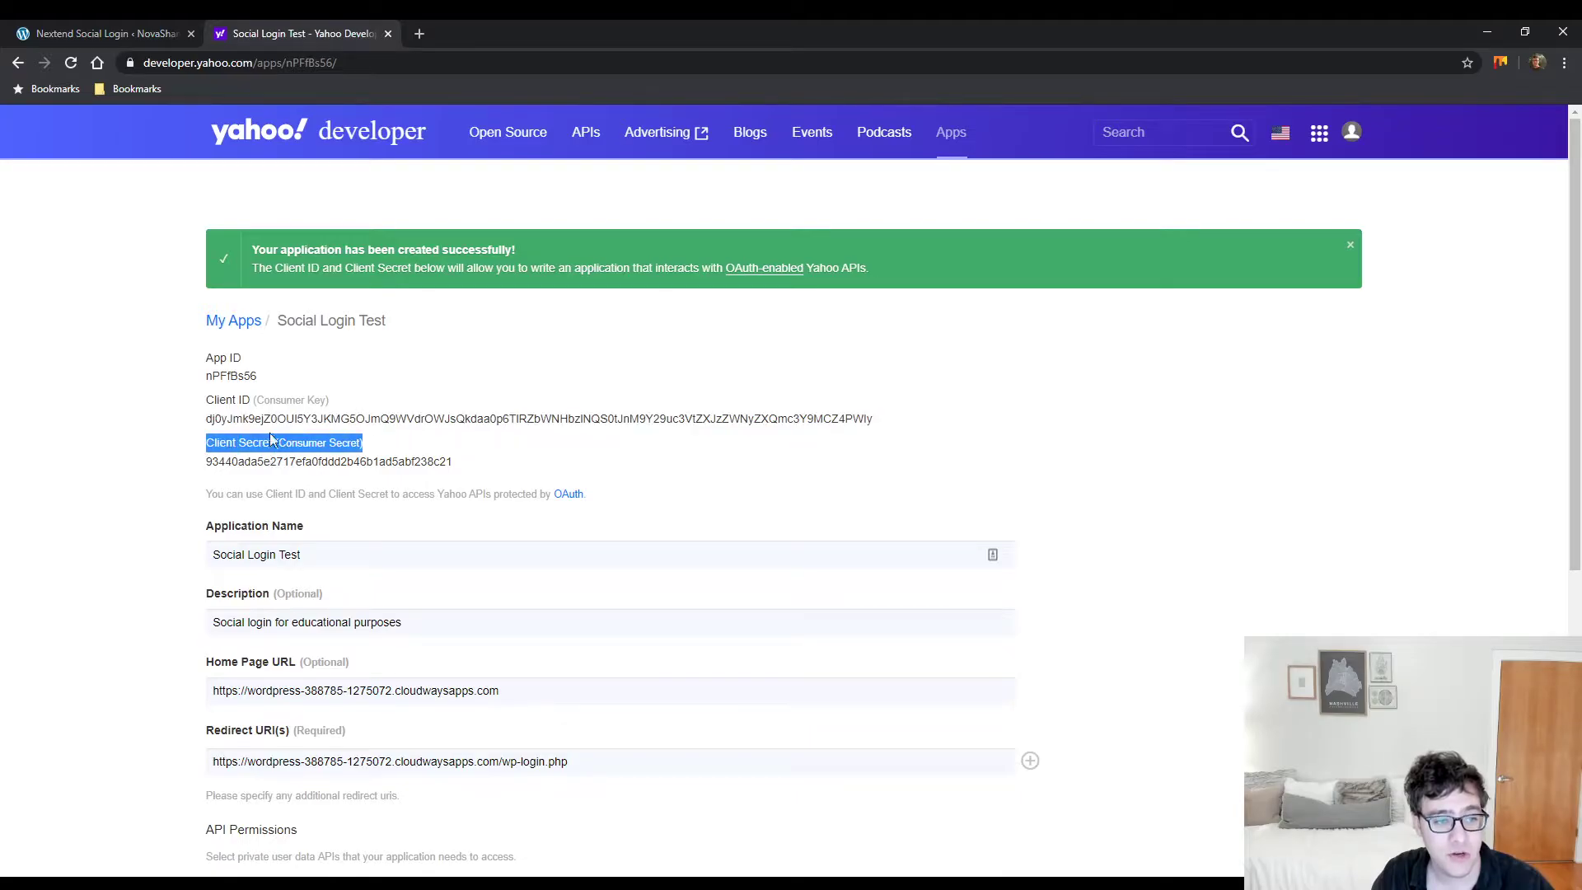
pyautogui.click(141, 35)
pyautogui.click(367, 463)
pyautogui.hotkey('ctrl', 'v')
pyautogui.click(206, 519)
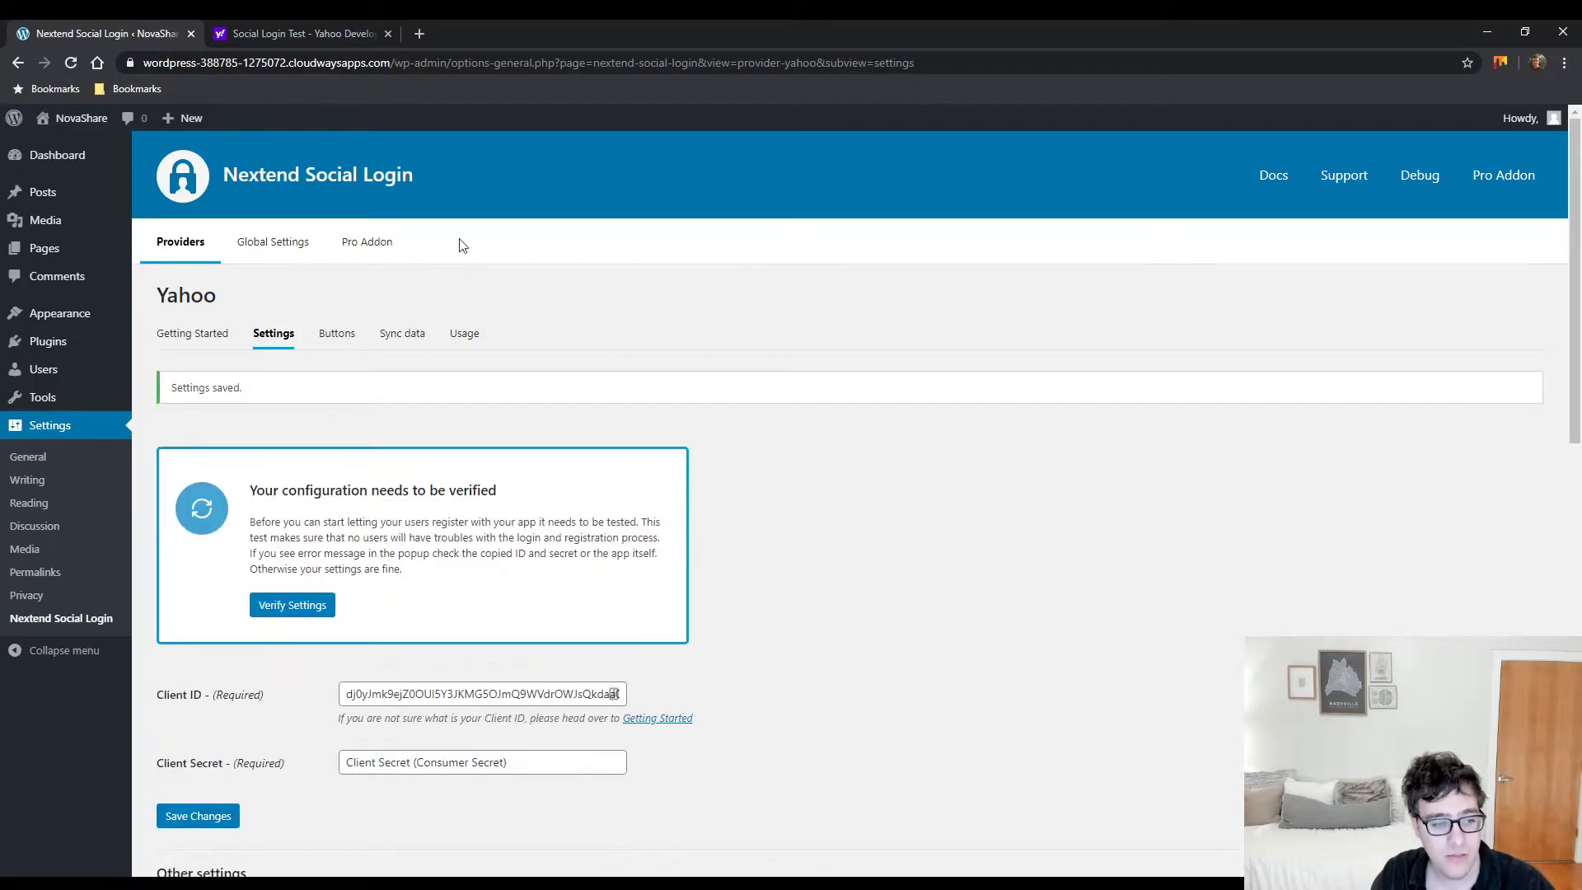
# Step: Replace the Client Secret in the plugin's Yahoo settings with the secret value from the Yahoo application and save the changes
pyautogui.click(364, 33)
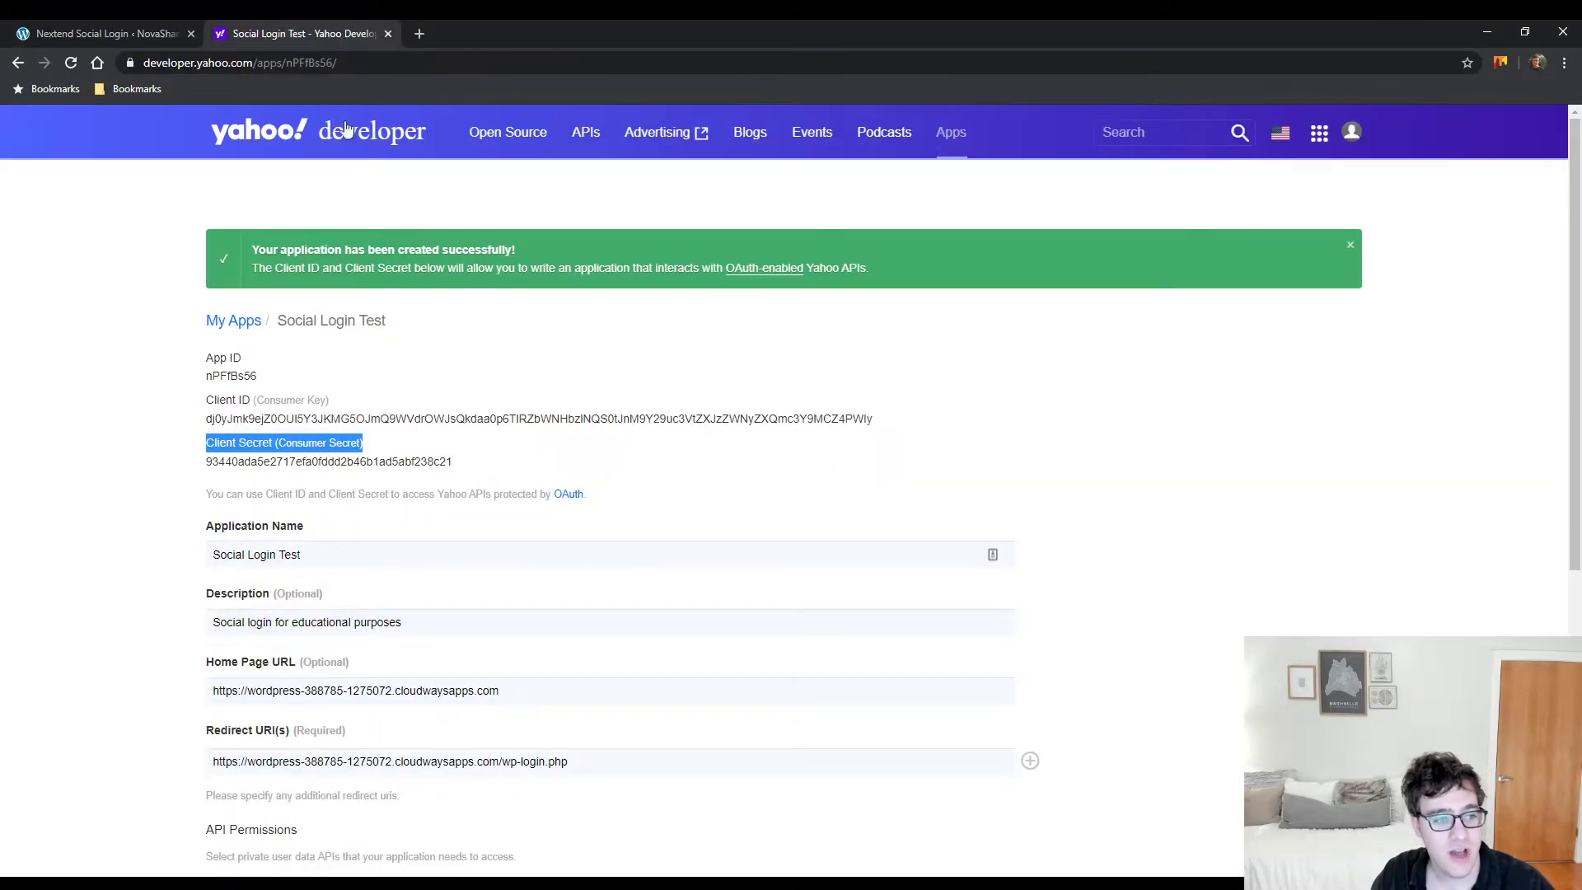
pyautogui.doubleClick(331, 461)
pyautogui.click(103, 33)
pyautogui.scroll(-1, 393, 664)
pyautogui.scroll(-1, 393, 664)
pyautogui.click(424, 684)
pyautogui.hotkey('ctrl', 'a')
pyautogui.hotkey('ctrl', 'v')
pyautogui.click(201, 733)
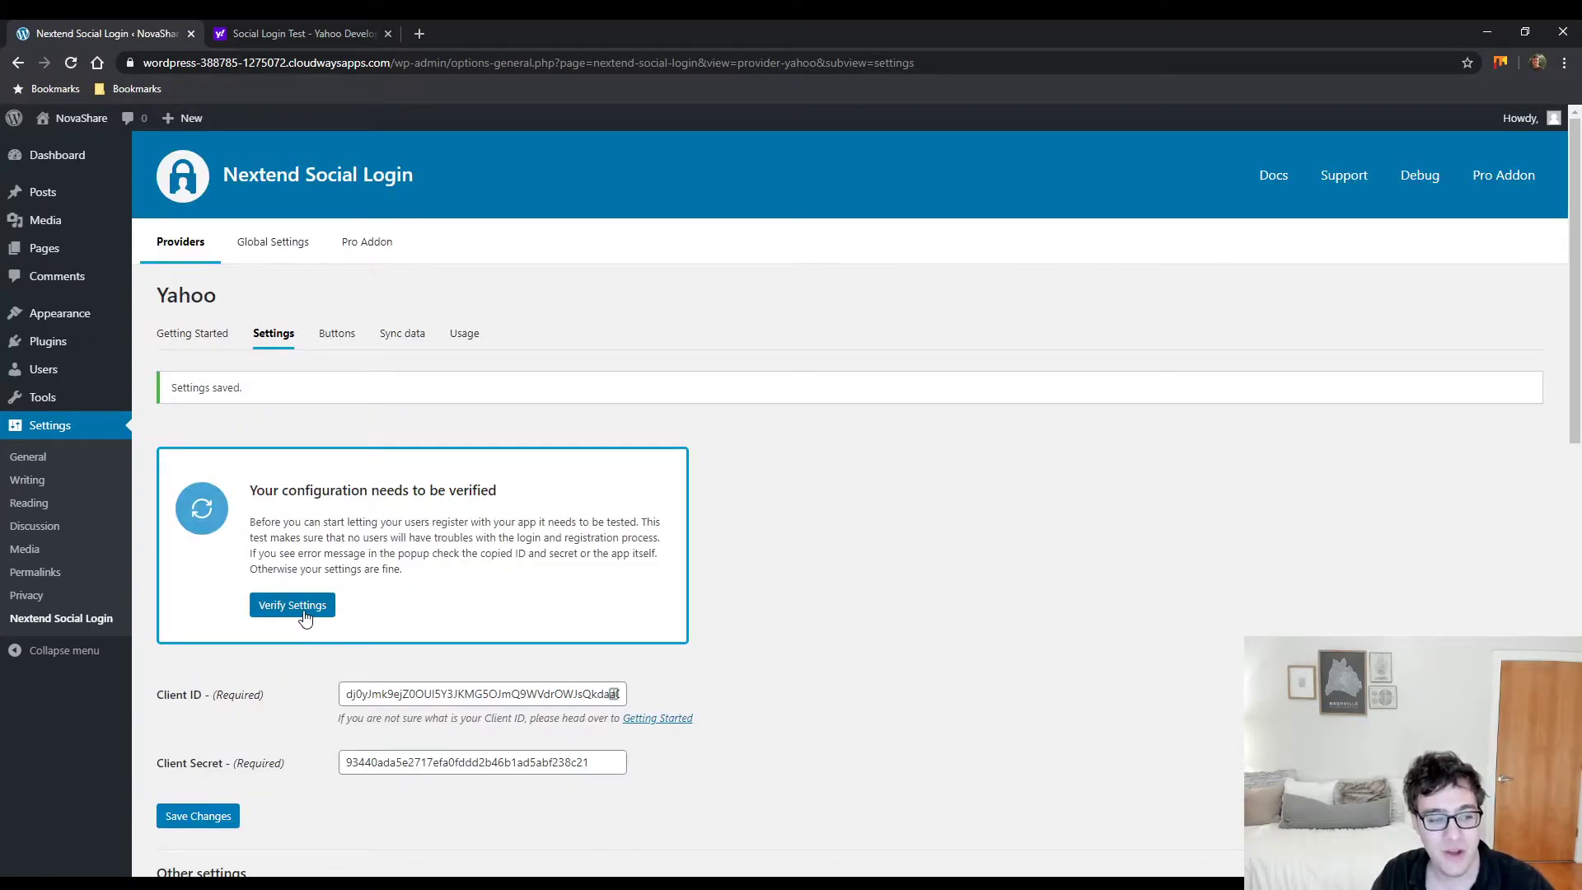
# Step: Verify the Yahoo provider's configuration and enable the provider
pyautogui.click(303, 613)
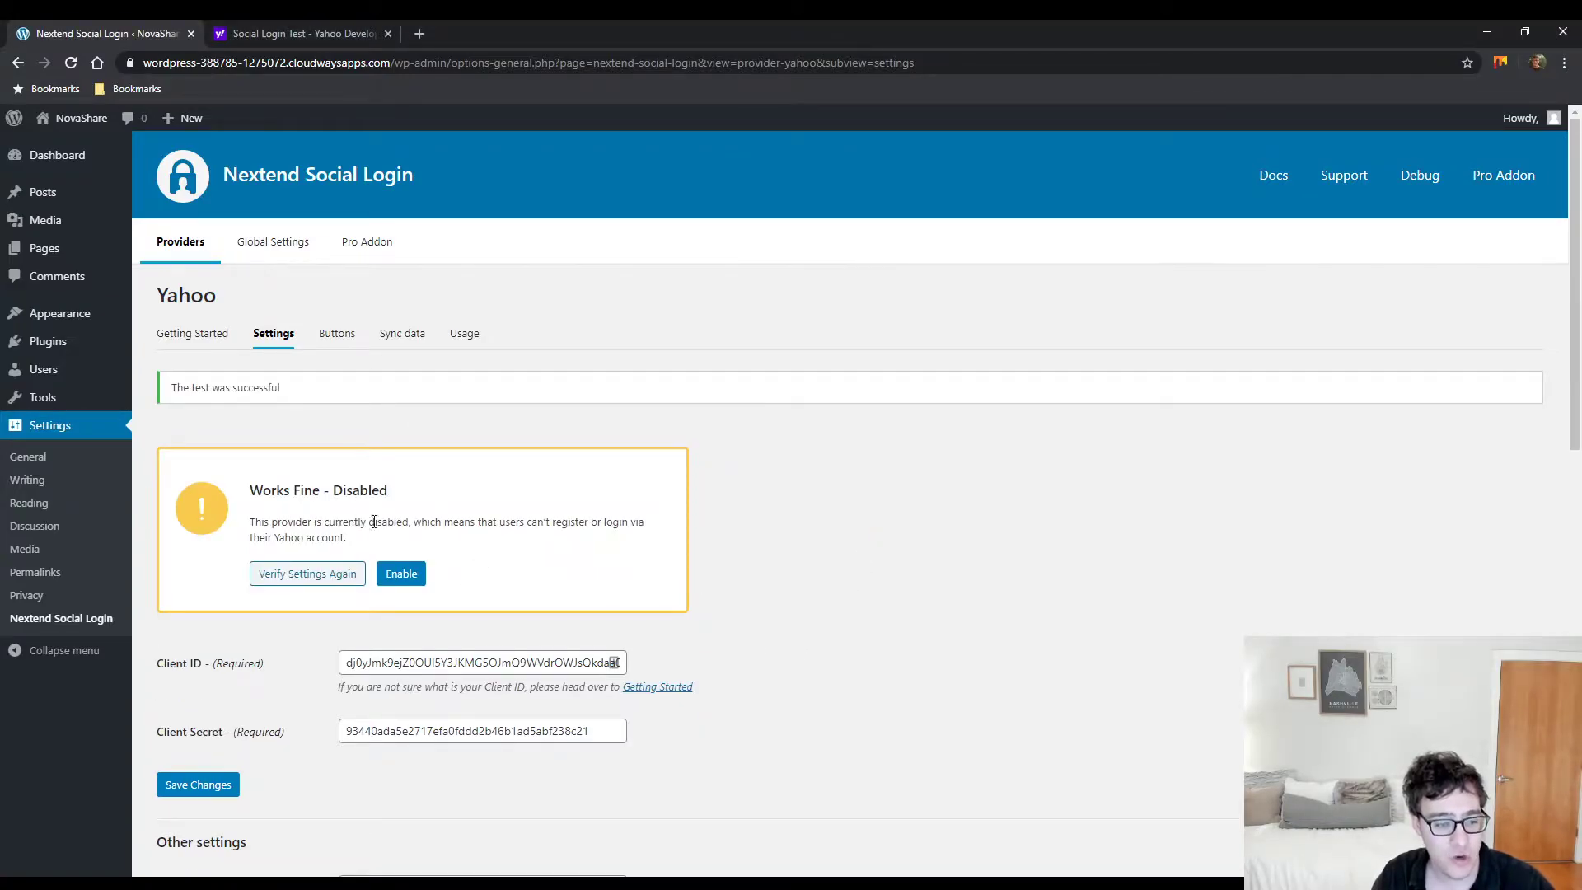
pyautogui.click(396, 577)
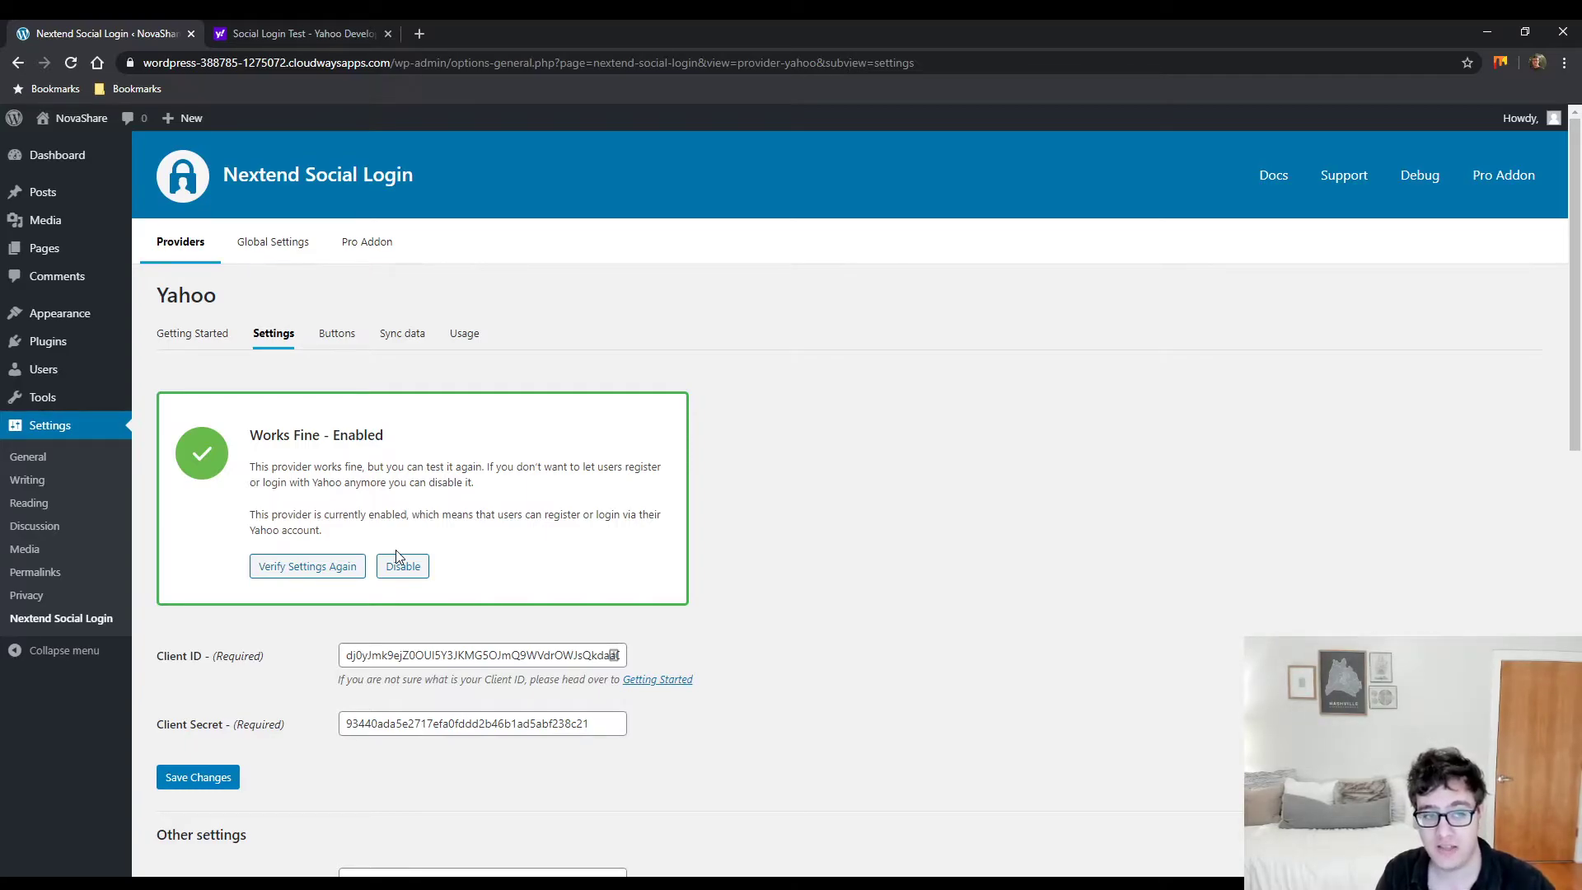
# Step: Examine the Yahoo provider's username prefix, fallback prefix and PRO registration settings
pyautogui.scroll(-5, 346, 495)
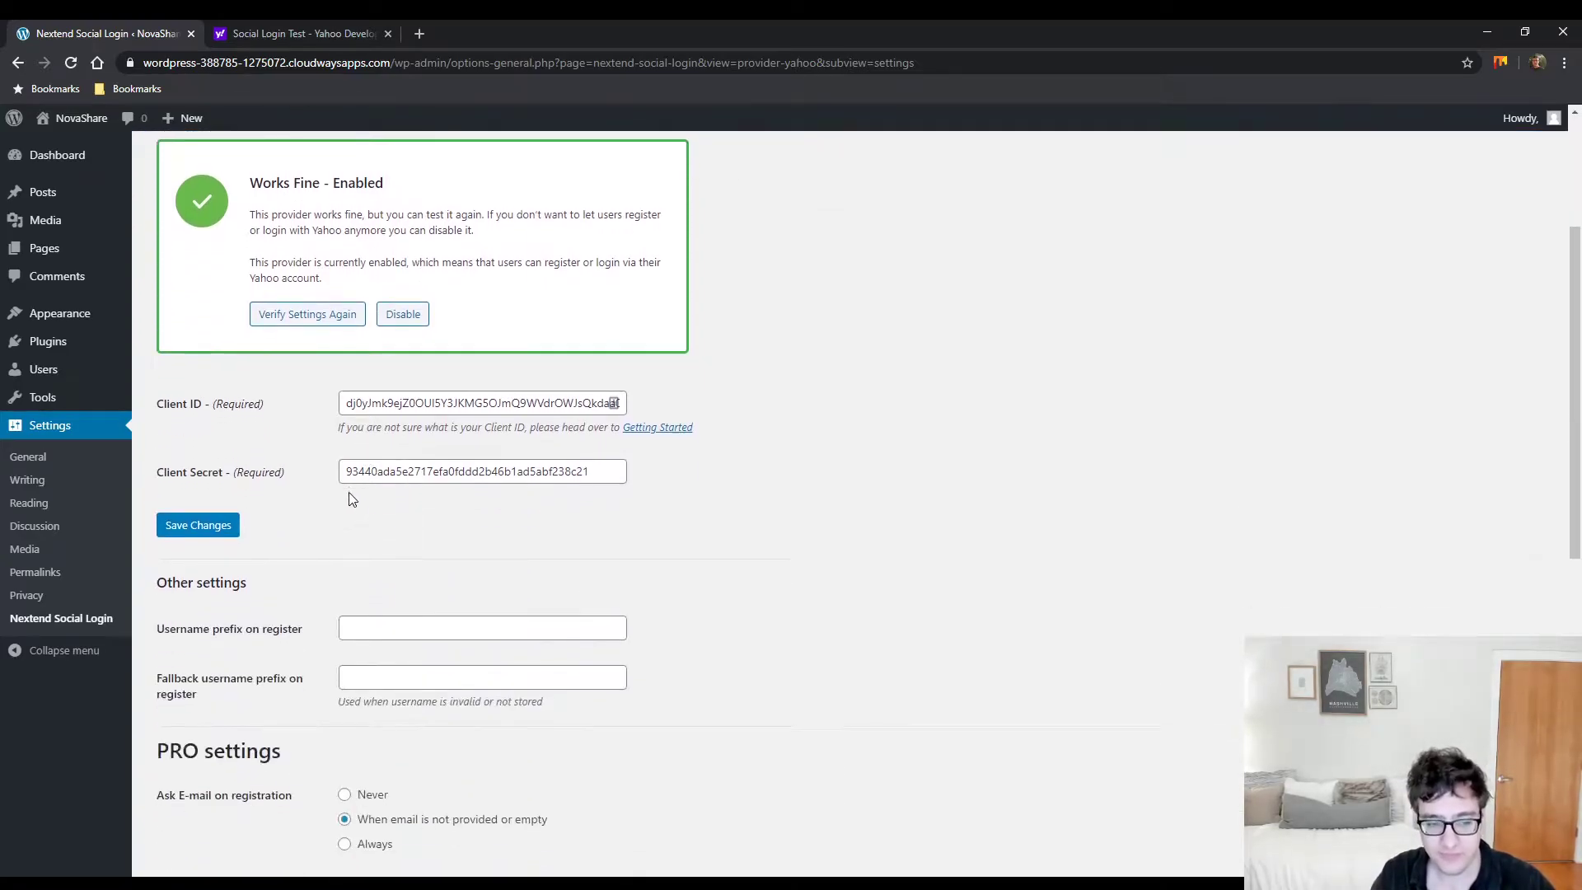
pyautogui.scroll(-3, 331, 530)
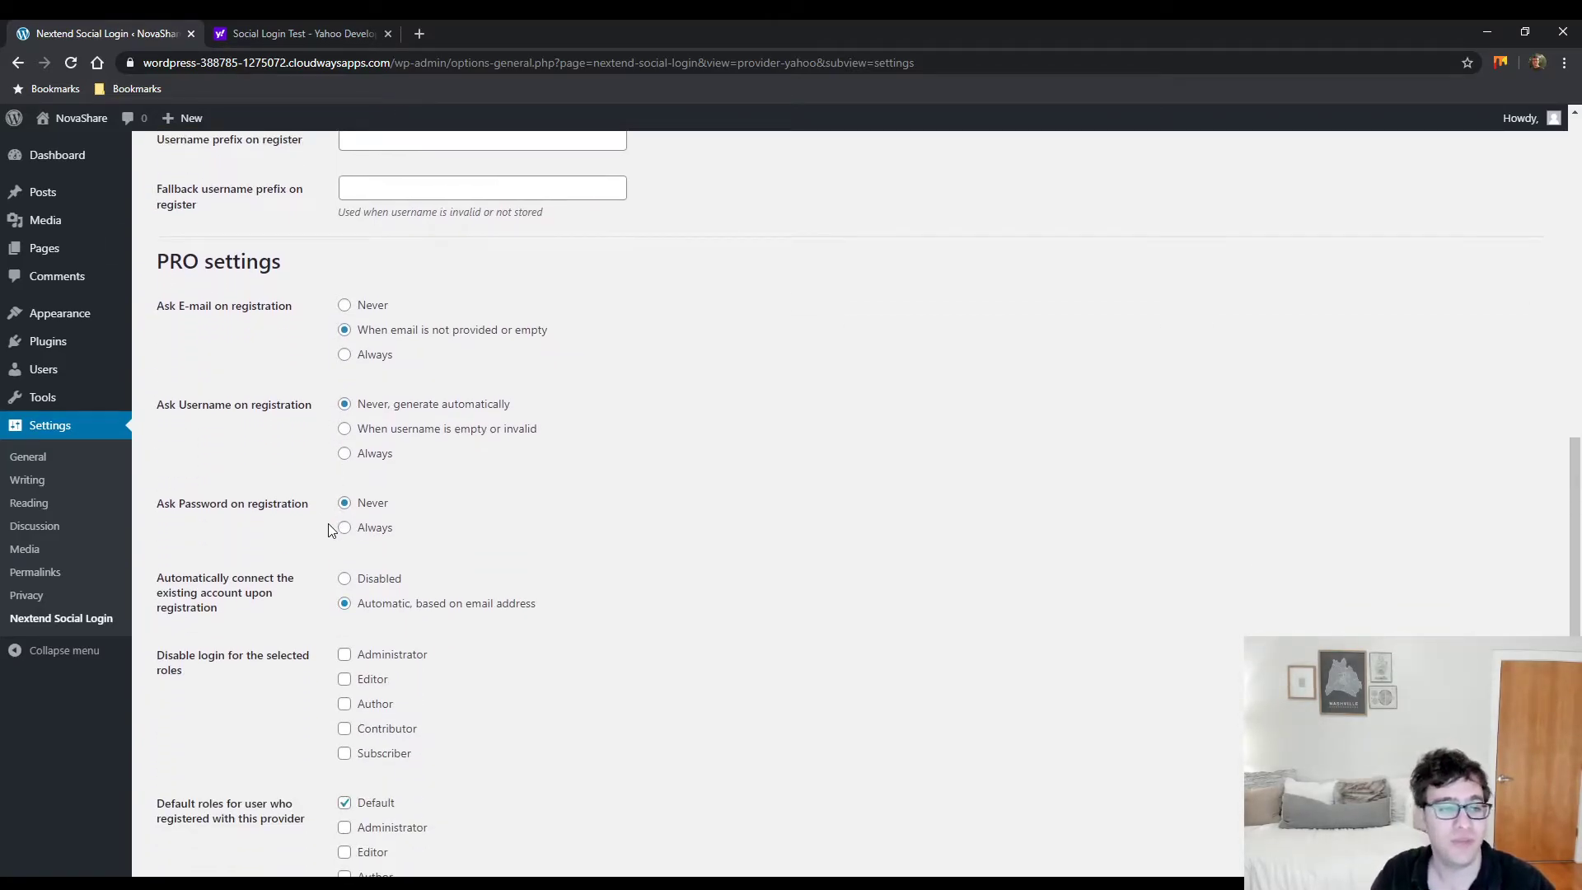
pyautogui.scroll(4, 338, 494)
pyautogui.moveTo(246, 426); pyautogui.dragTo(171, 422)
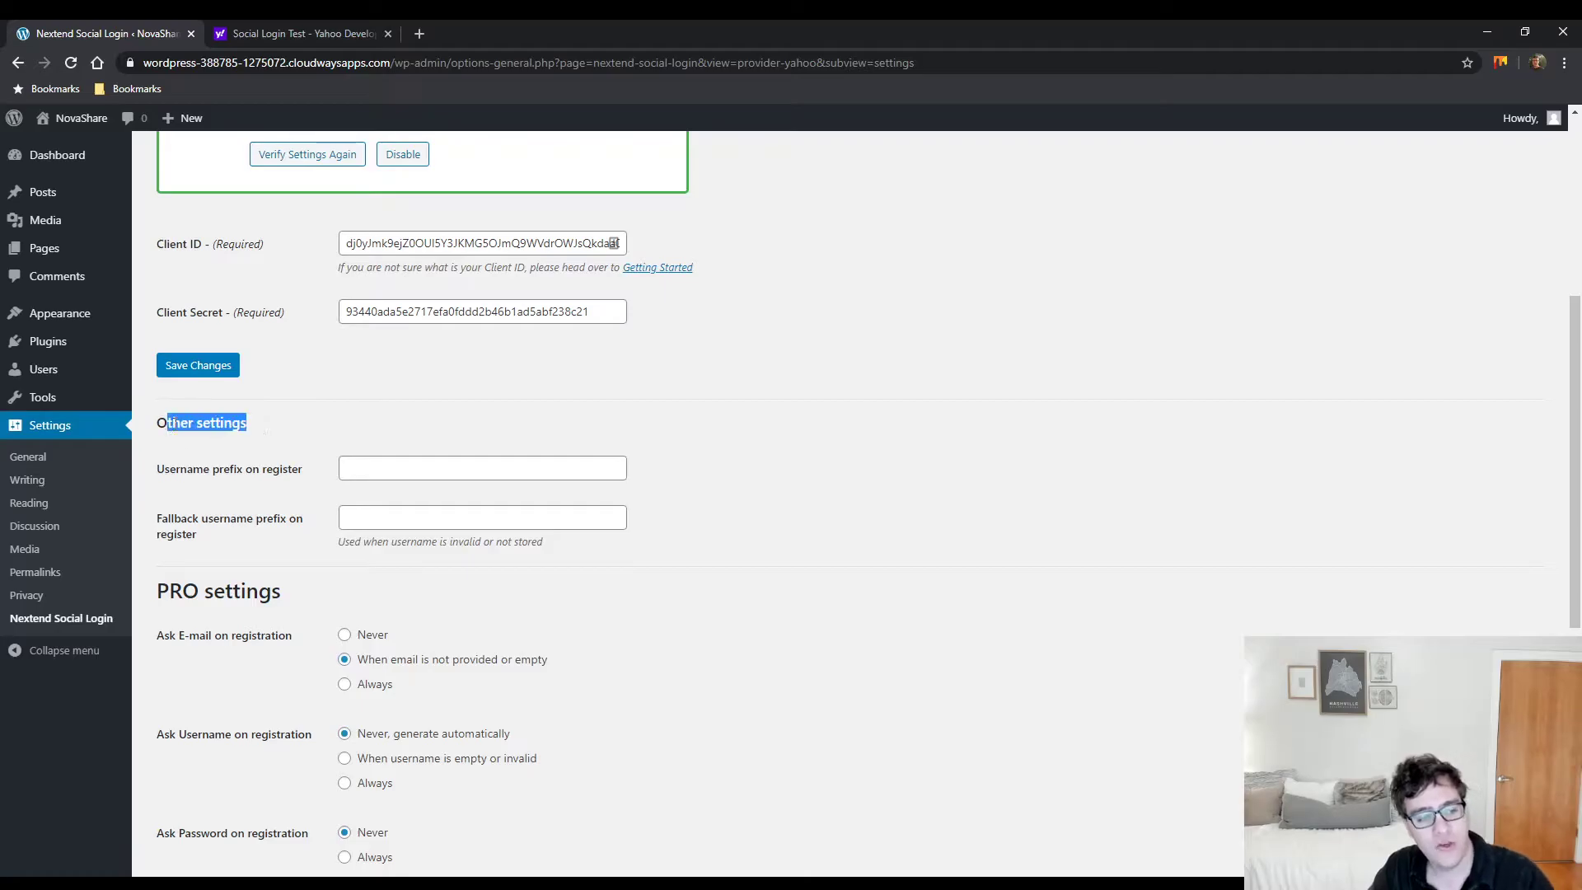
pyautogui.click(265, 450)
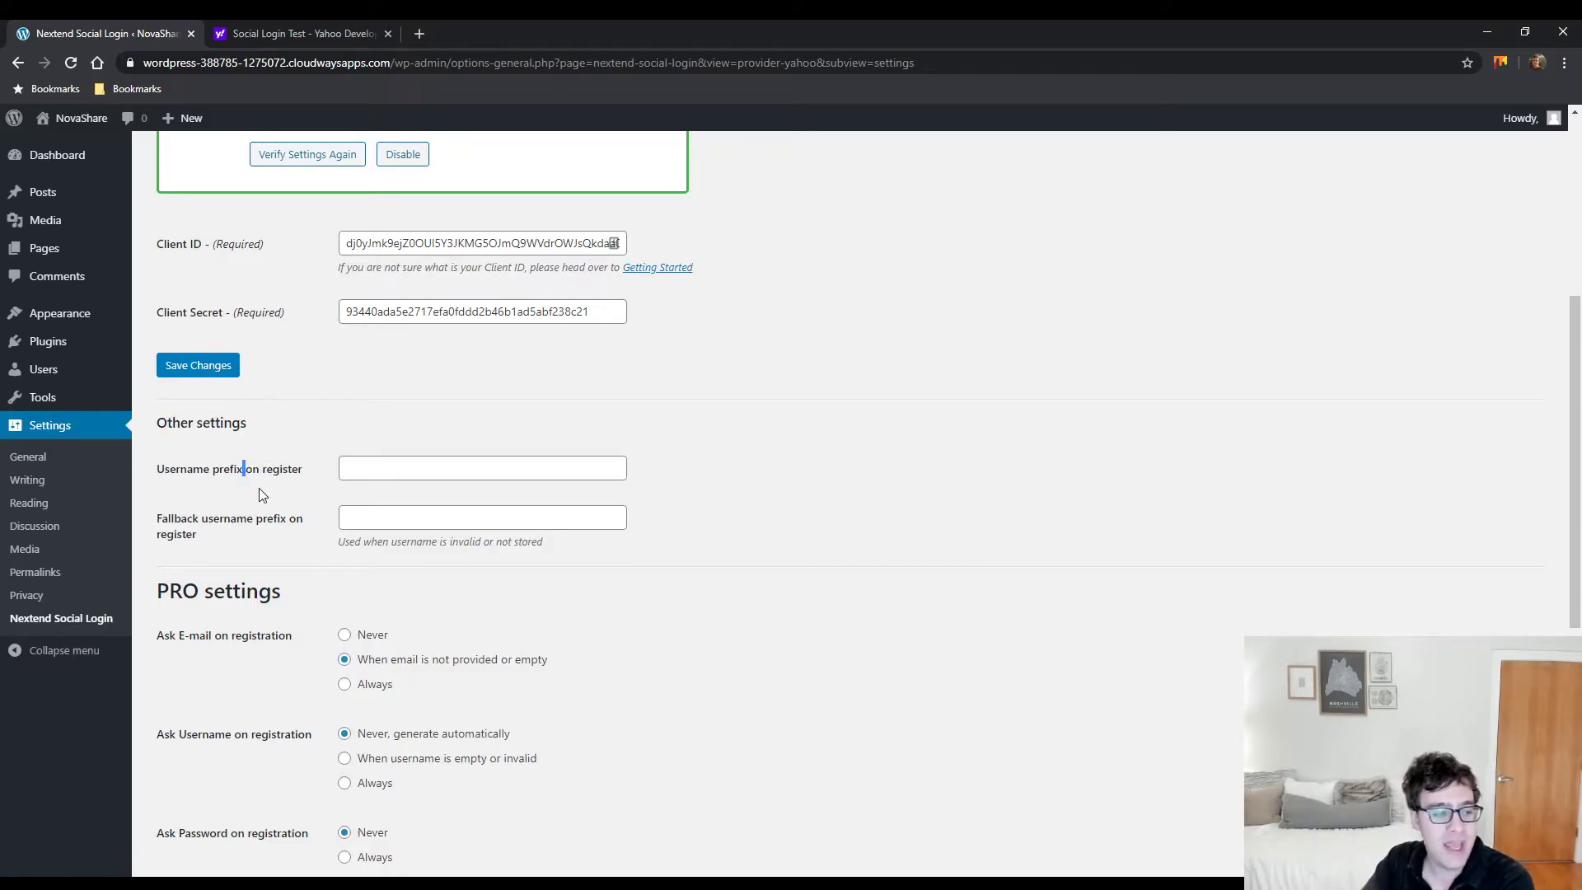
pyautogui.moveTo(301, 472); pyautogui.dragTo(238, 480)
pyautogui.click(228, 514)
pyautogui.click(282, 479)
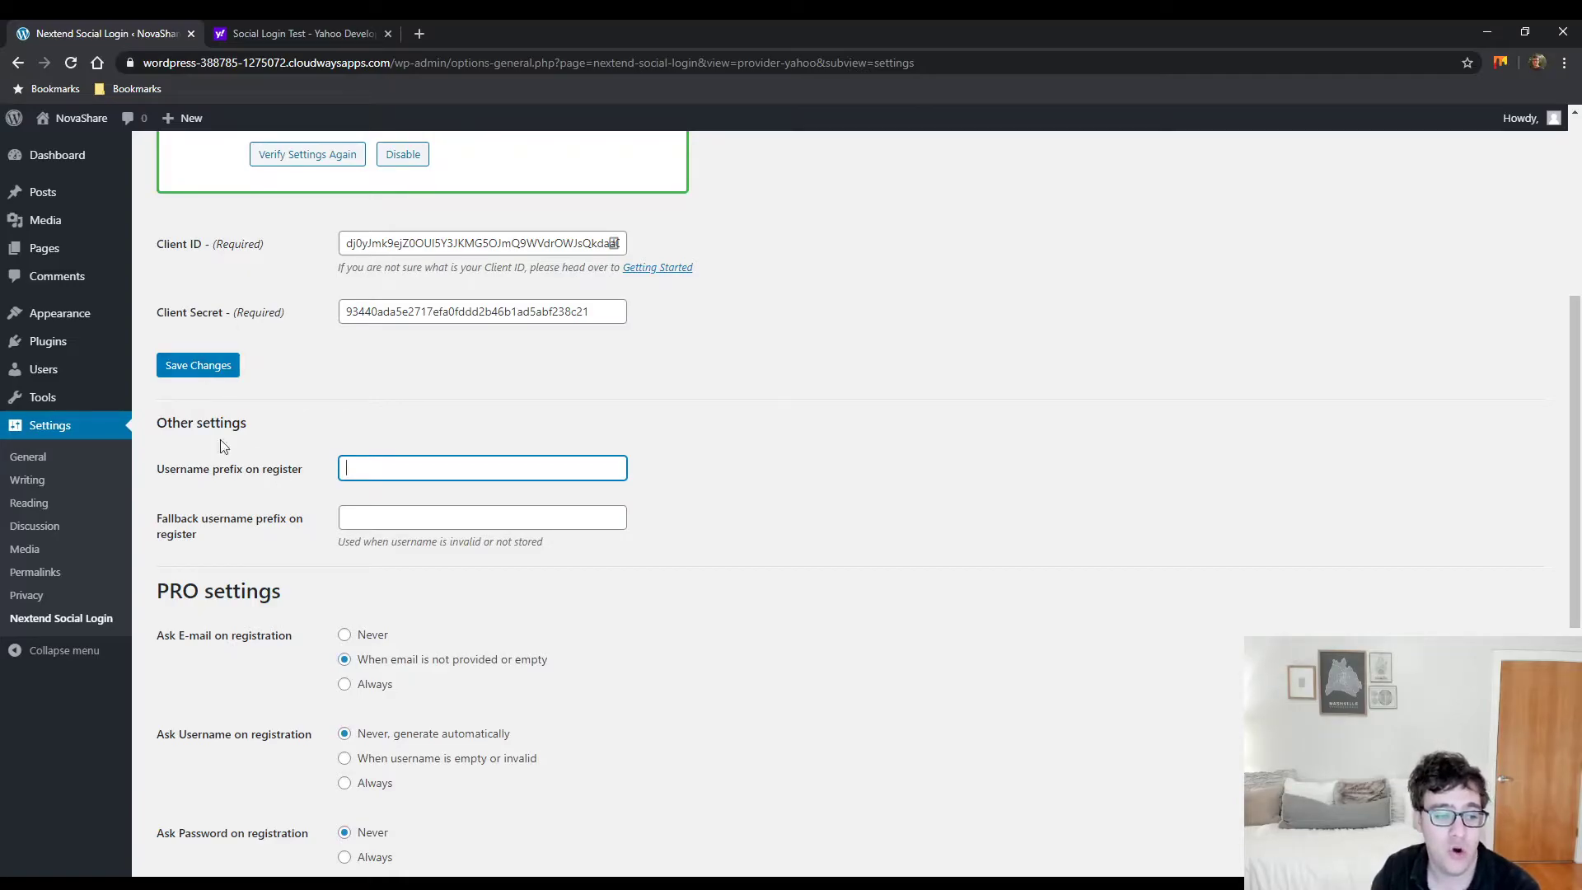
pyautogui.moveTo(230, 533); pyautogui.dragTo(157, 519)
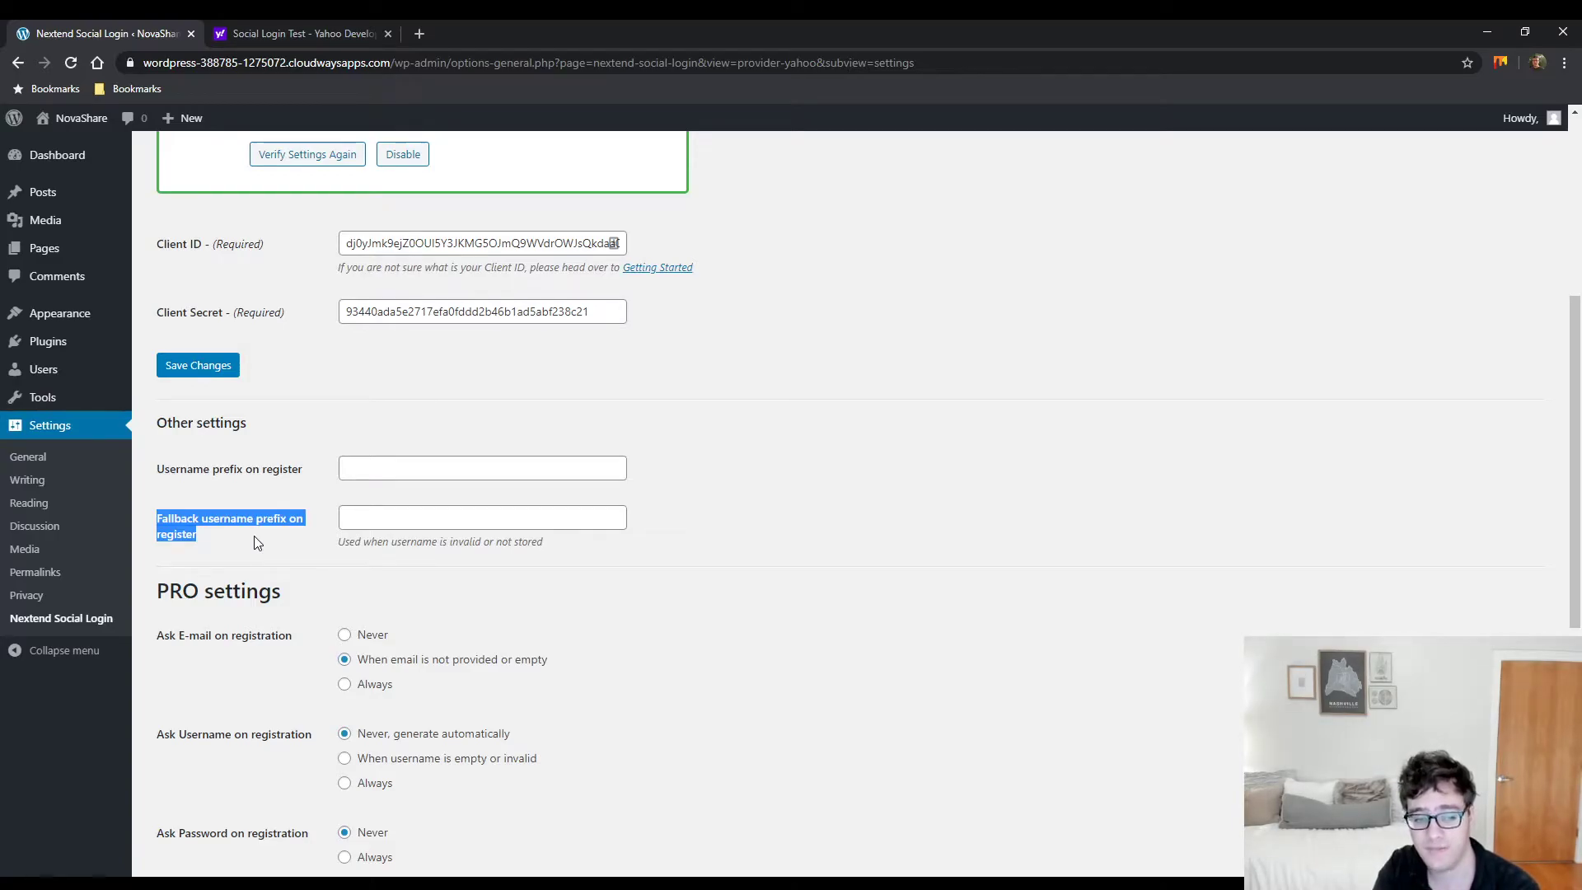
pyautogui.scroll(-2, 381, 235)
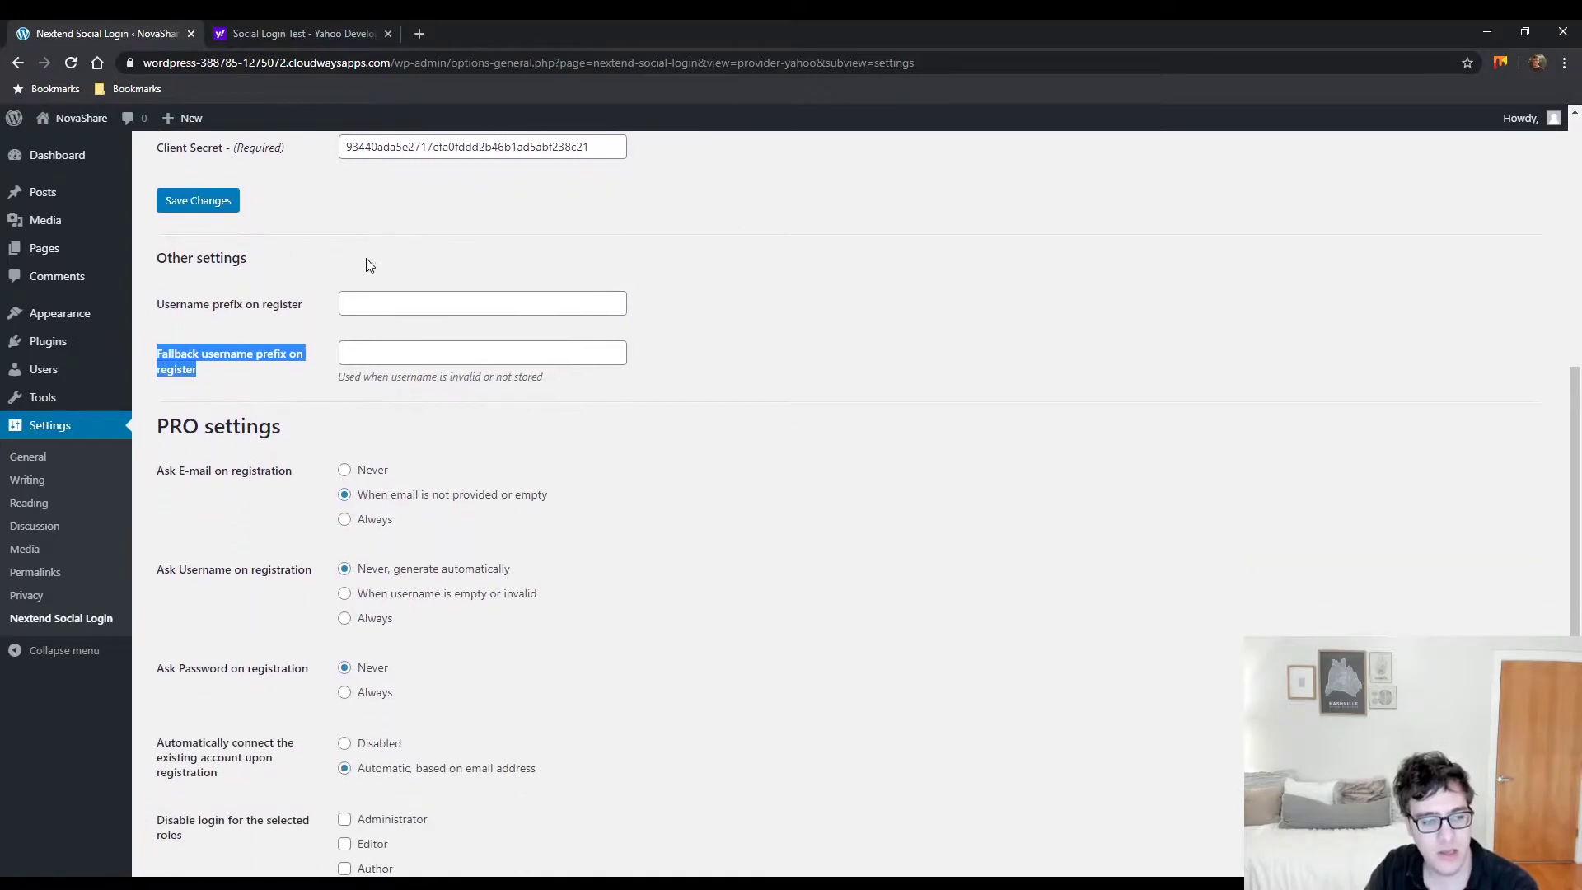
pyautogui.scroll(-2, 293, 363)
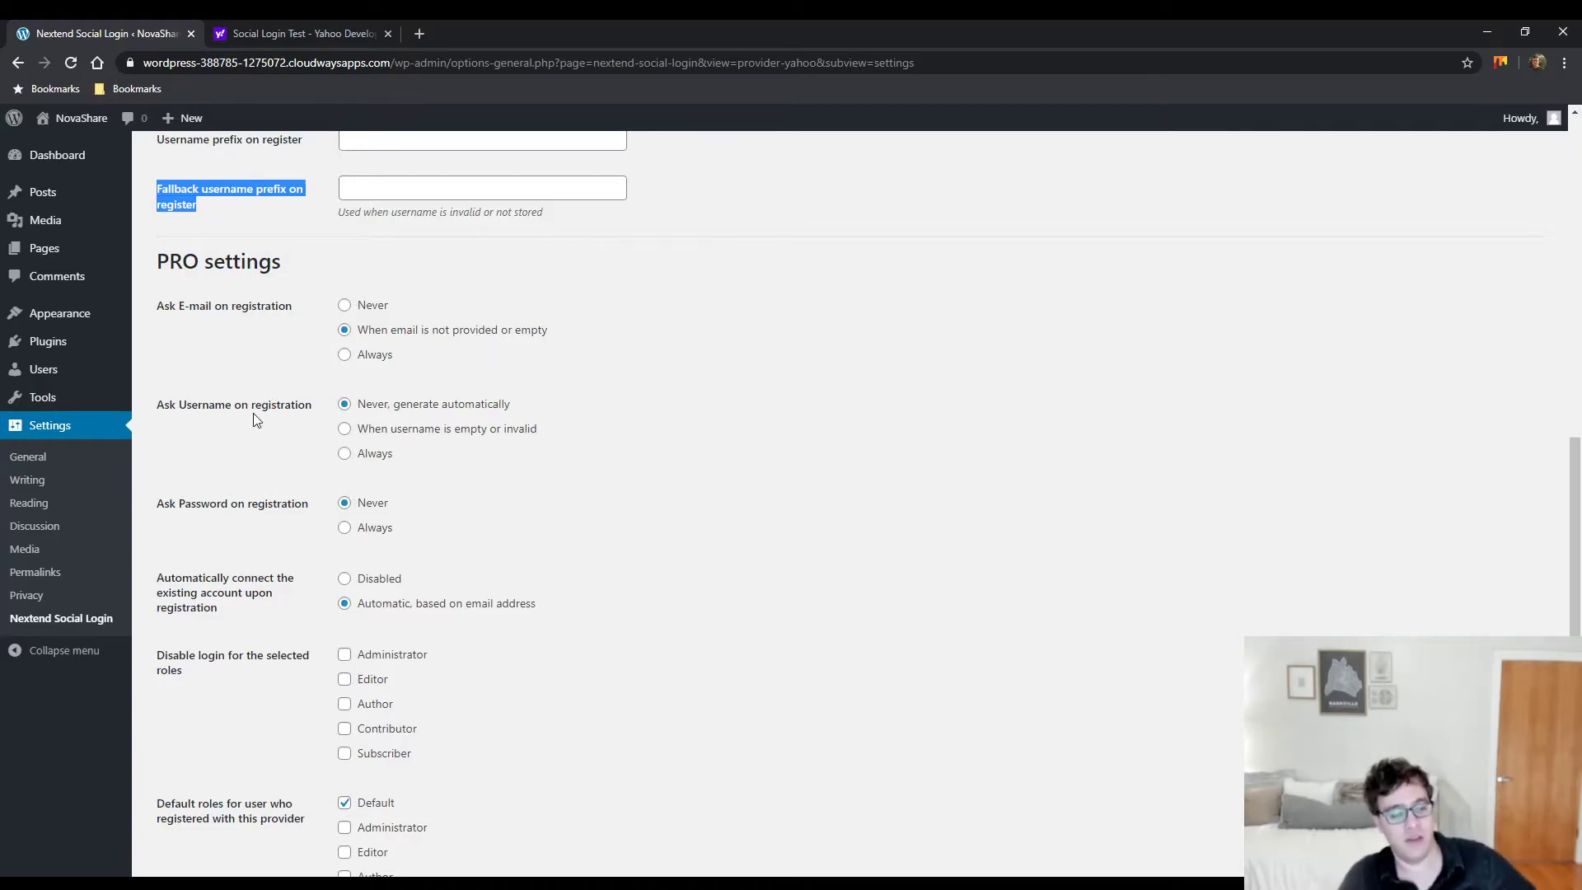
# Step: Set Ask Username on registration to When username is empty or invalid and keep Ask Password on registration at Never
pyautogui.scroll(-2, 263, 412)
pyautogui.scroll(3, 269, 414)
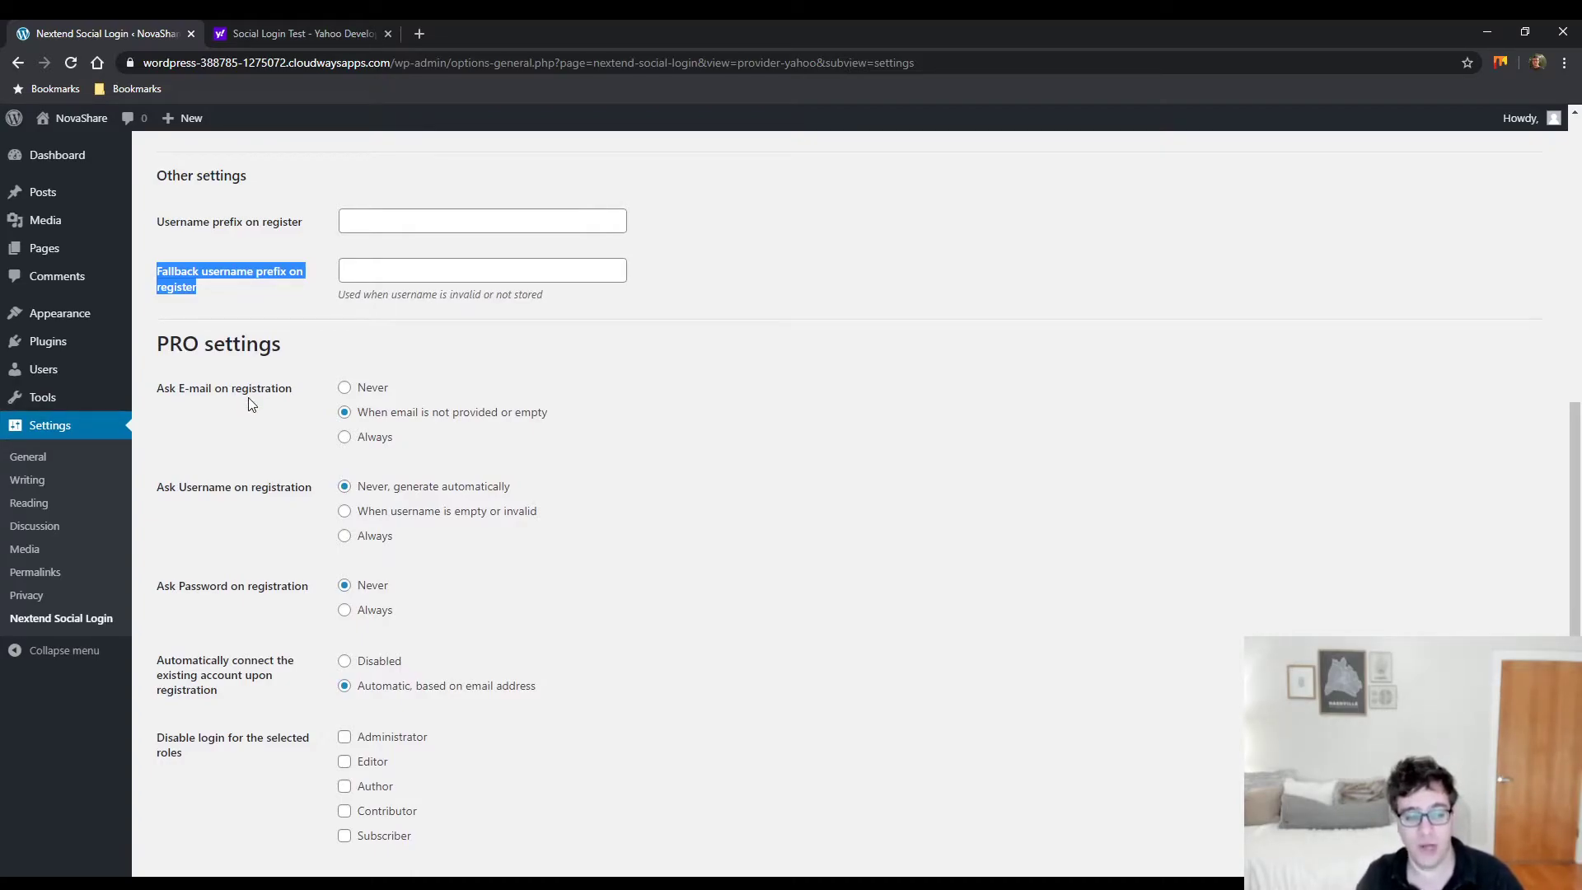
pyautogui.moveTo(563, 412); pyautogui.dragTo(420, 415)
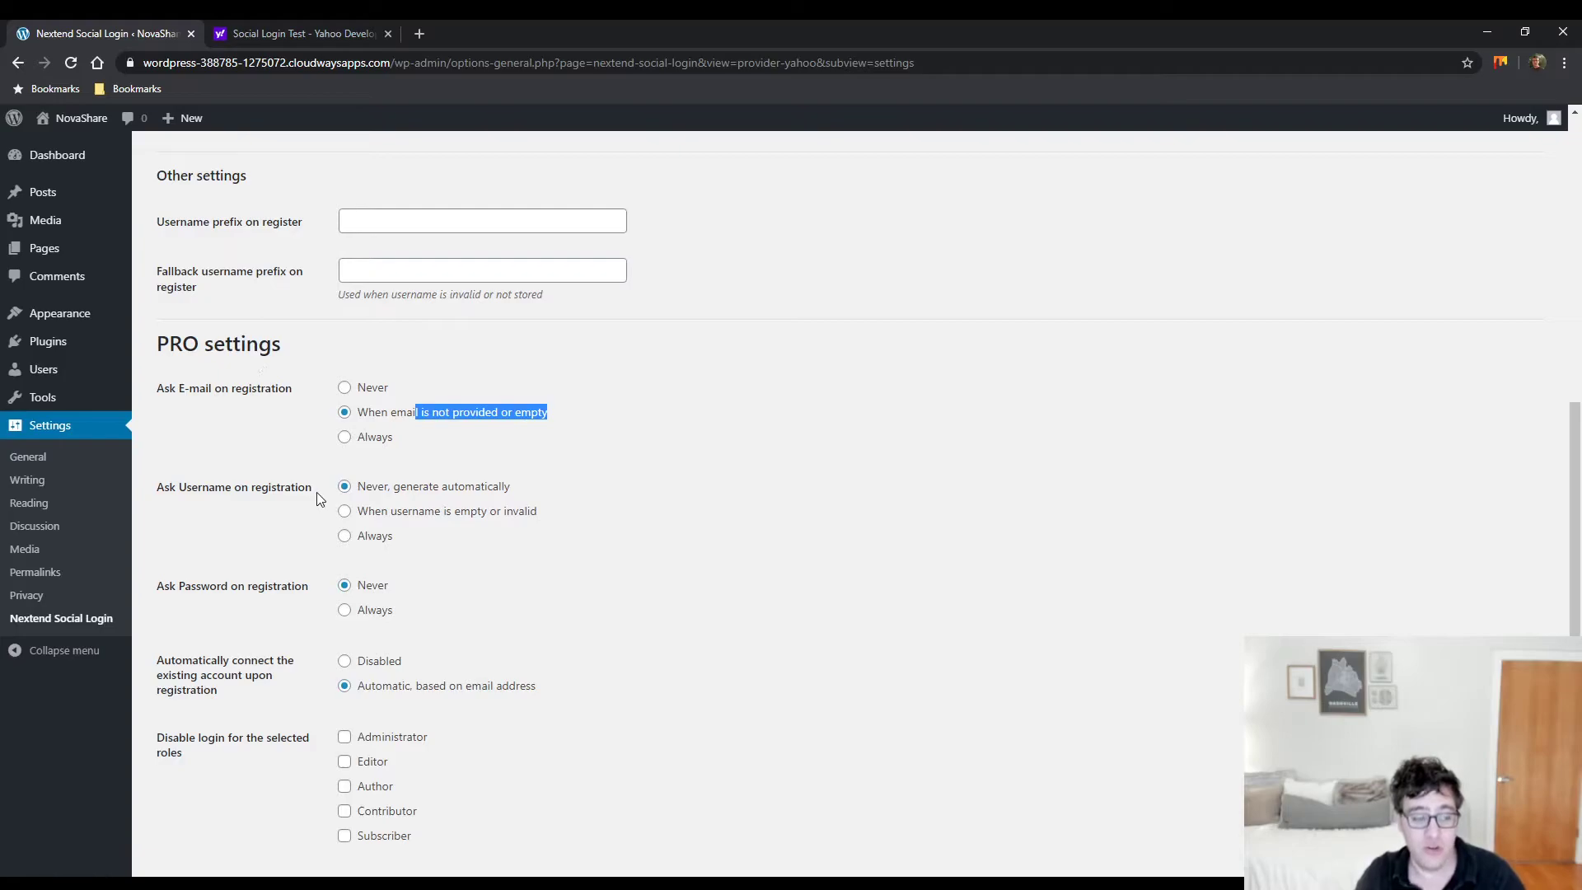
pyautogui.click(428, 517)
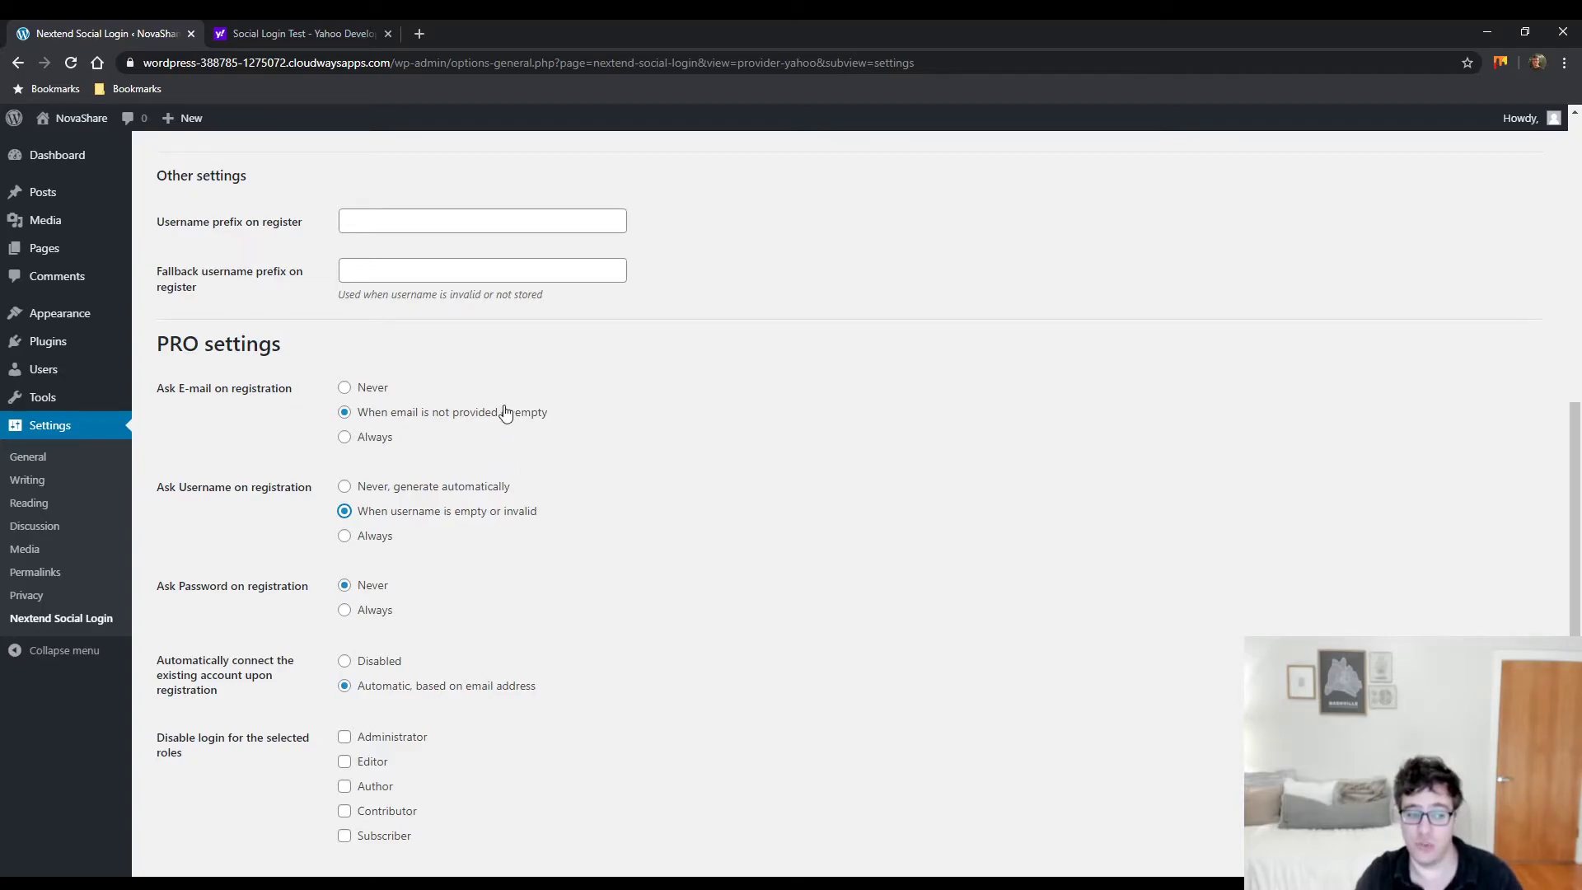
pyautogui.moveTo(311, 586); pyautogui.dragTo(282, 586)
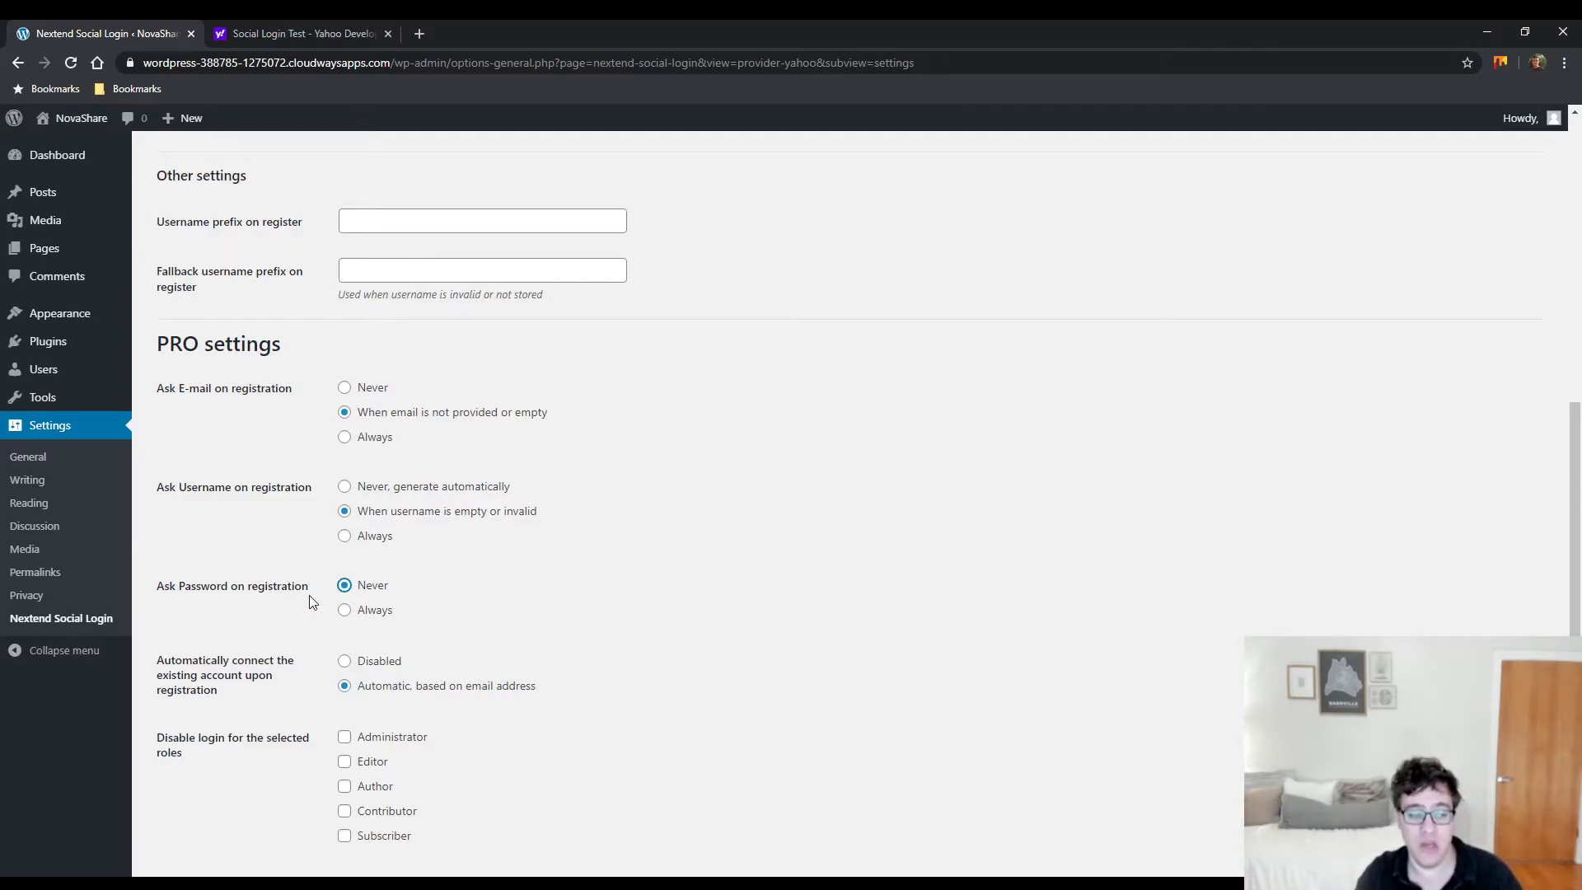
pyautogui.click(283, 611)
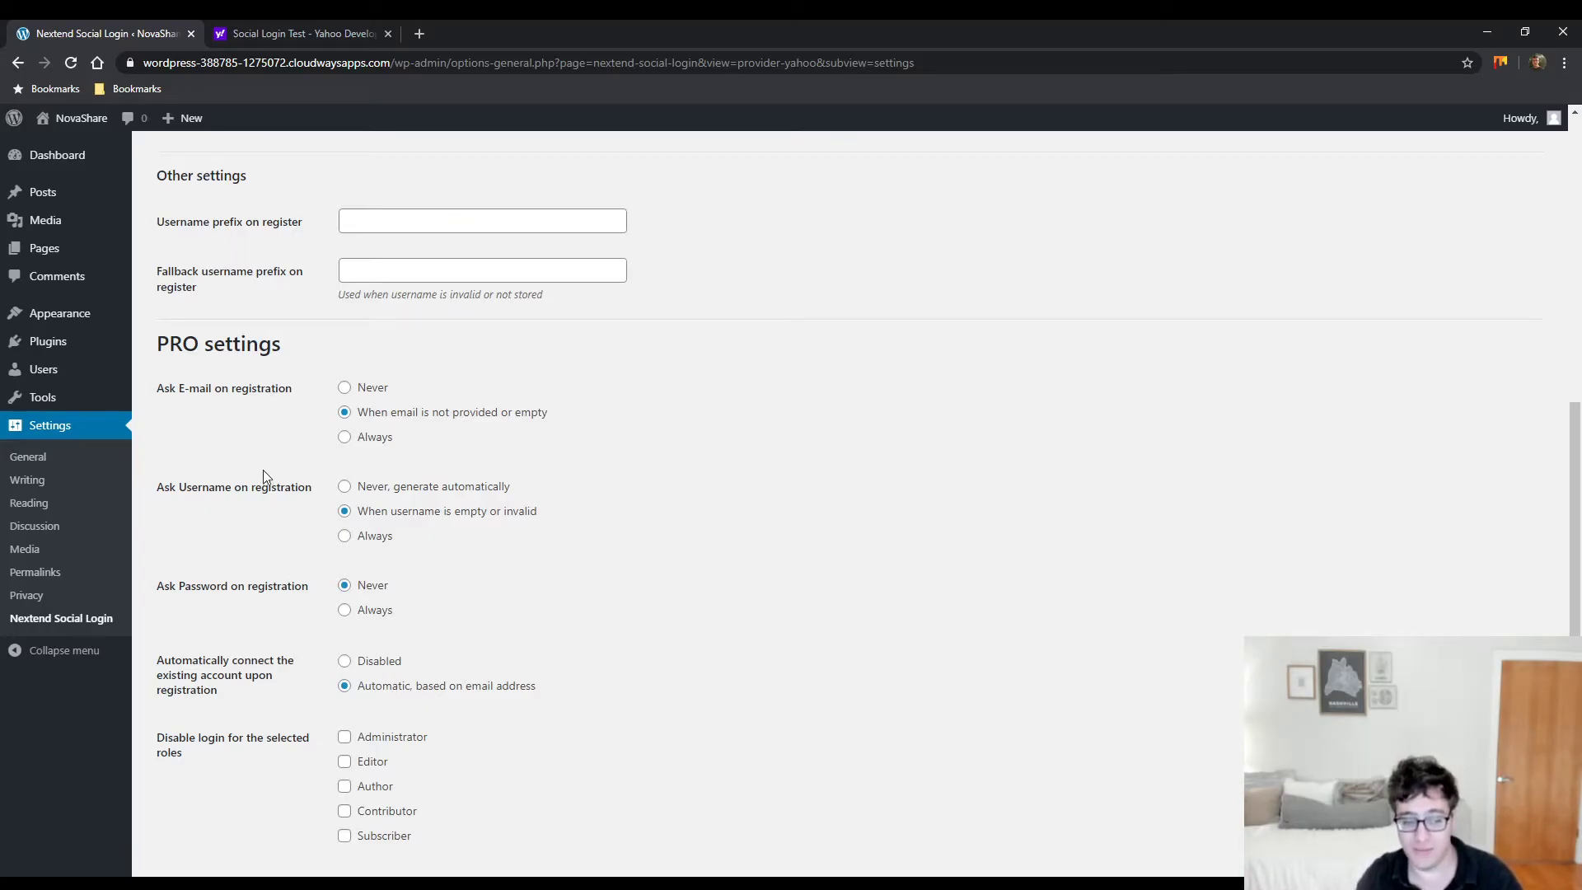
# Step: Examine the settings for automatically connecting existing accounts and for disabling login for selected roles
pyautogui.scroll(-2, 264, 471)
pyautogui.moveTo(238, 536); pyautogui.dragTo(164, 495)
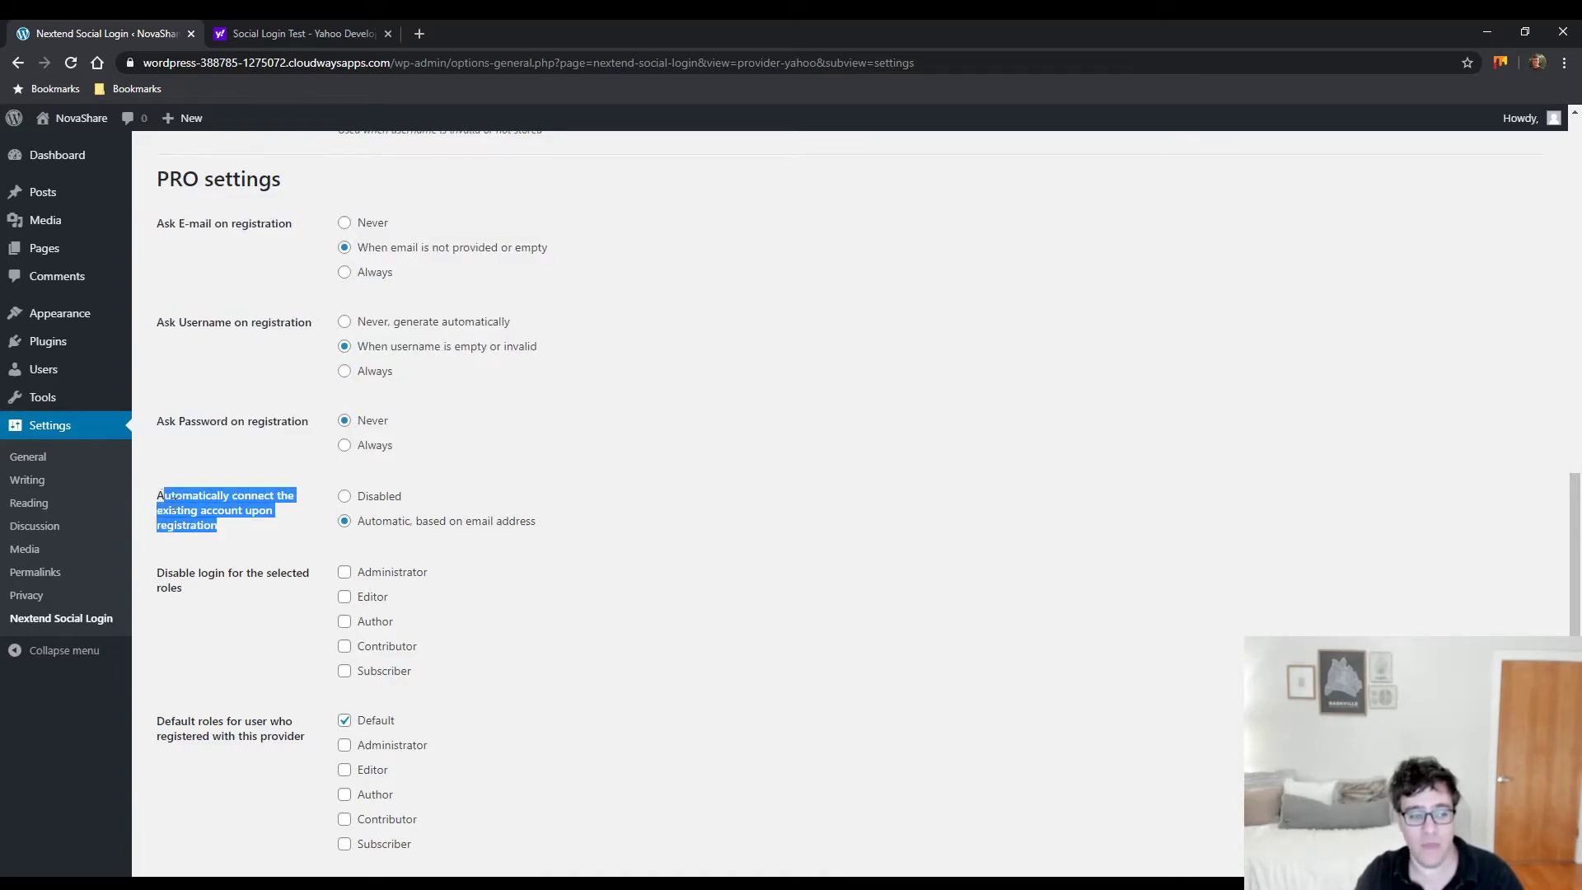
pyautogui.click(231, 544)
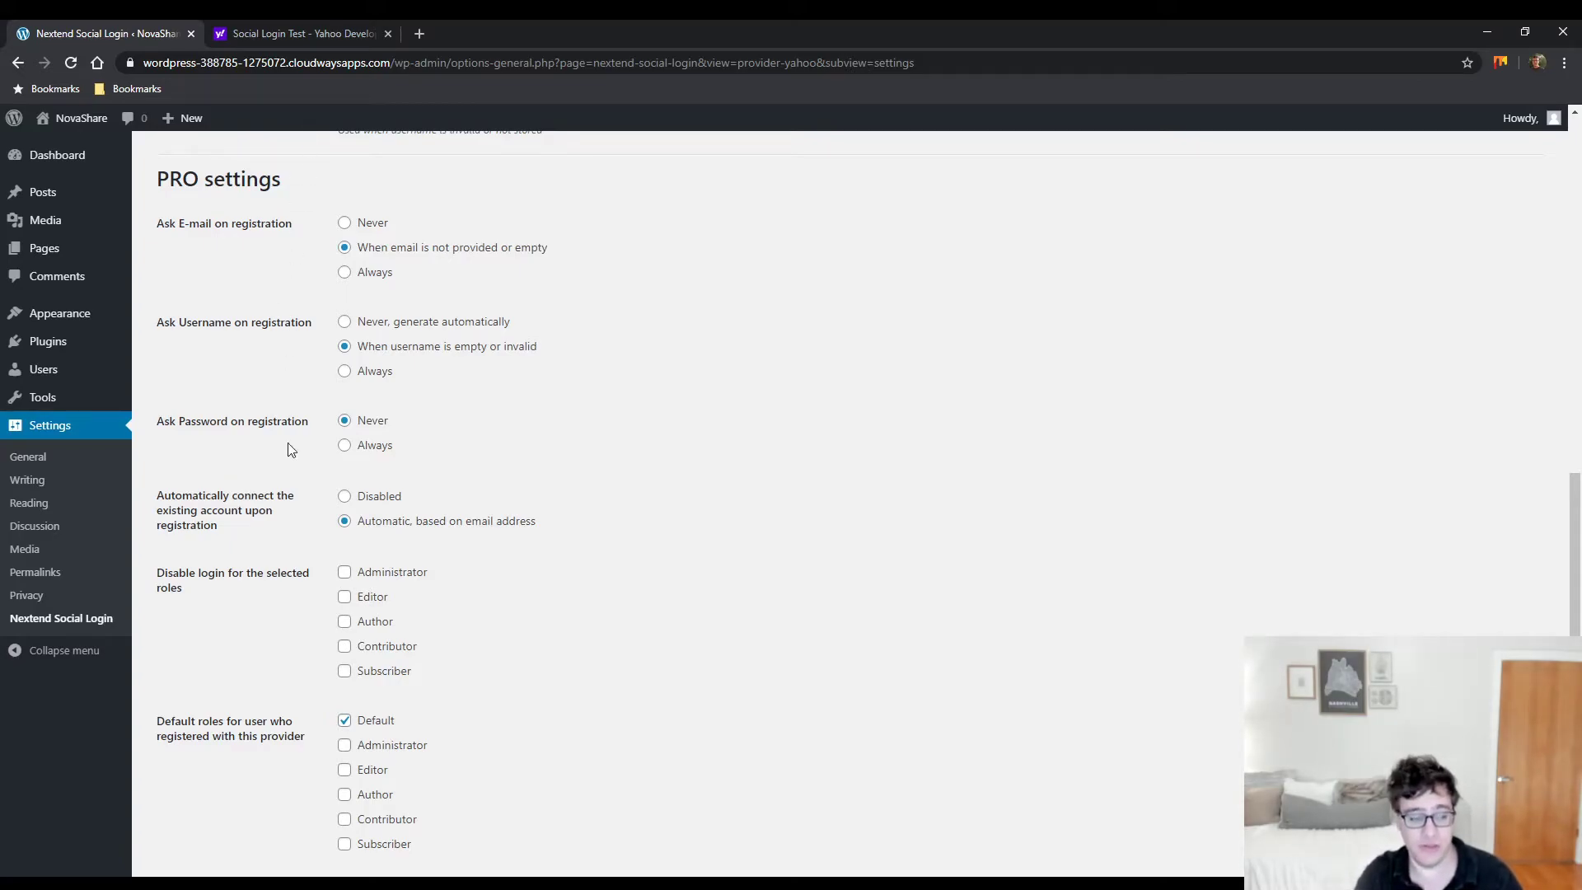
pyautogui.moveTo(244, 581); pyautogui.dragTo(184, 588)
pyautogui.click(246, 568)
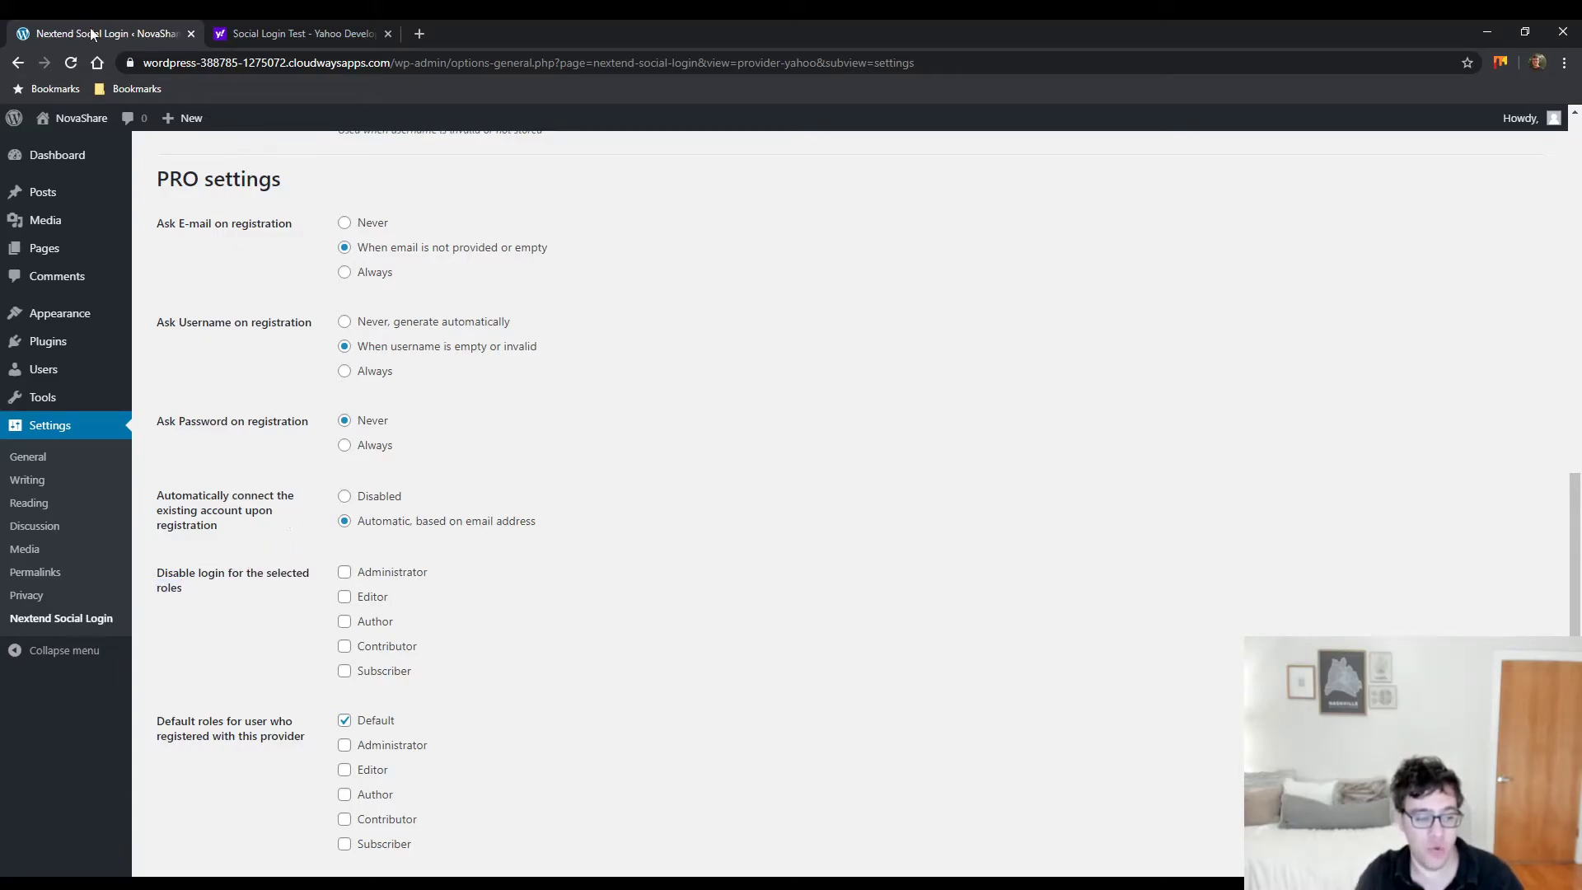
# Step: Try disabling Yahoo login for the Author, Administrator and Subscriber roles, clearing each selection again
pyautogui.click(344, 622)
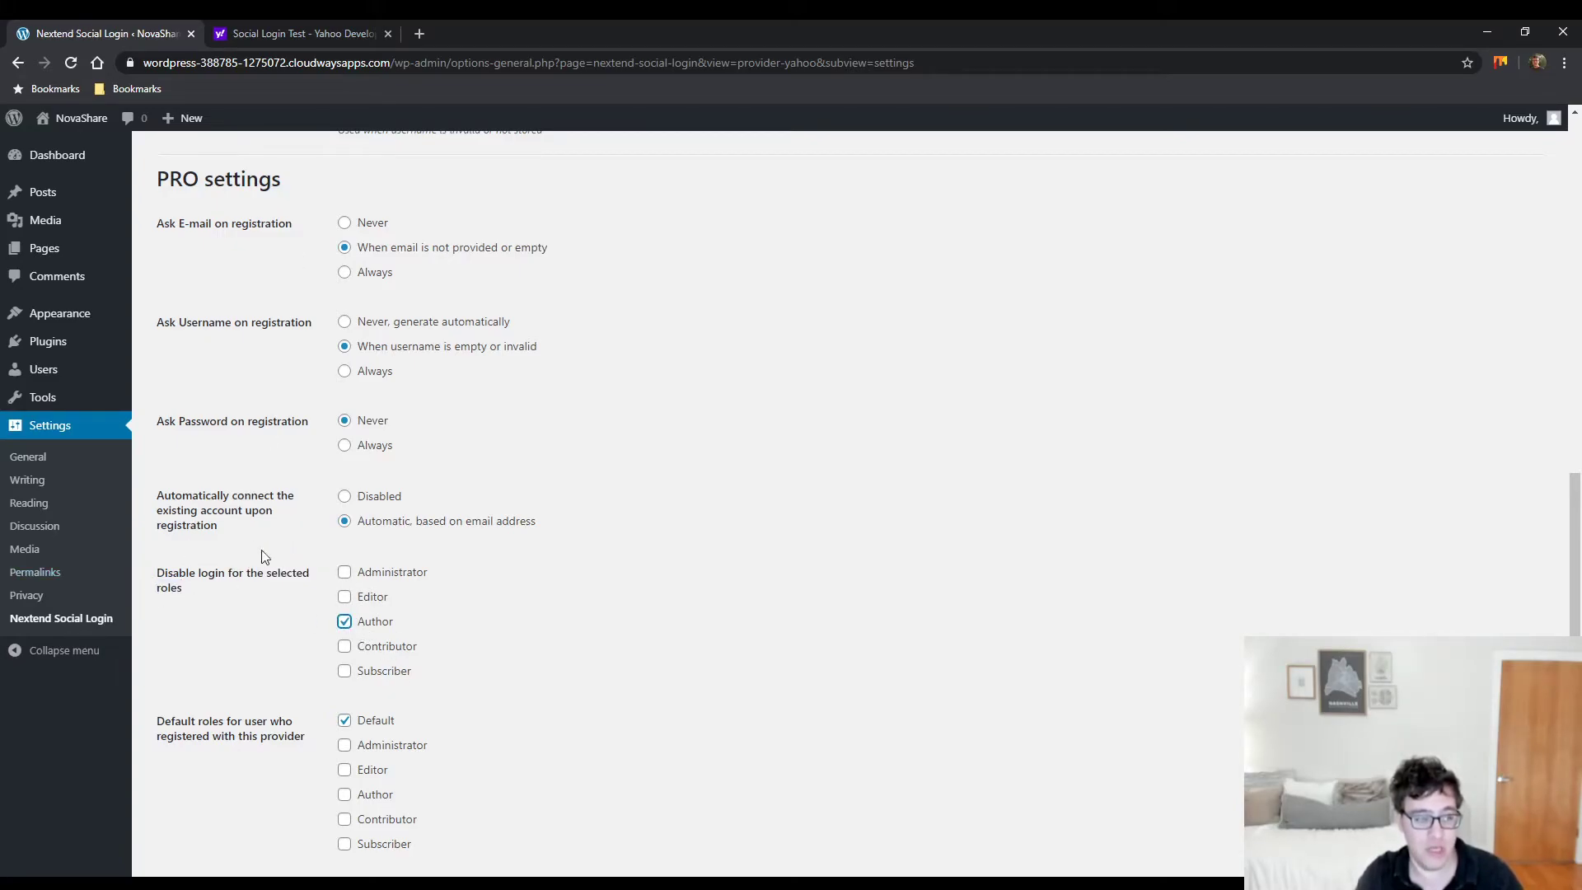
pyautogui.scroll(-2, 236, 544)
pyautogui.moveTo(186, 452); pyautogui.dragTo(164, 440)
pyautogui.click(345, 490)
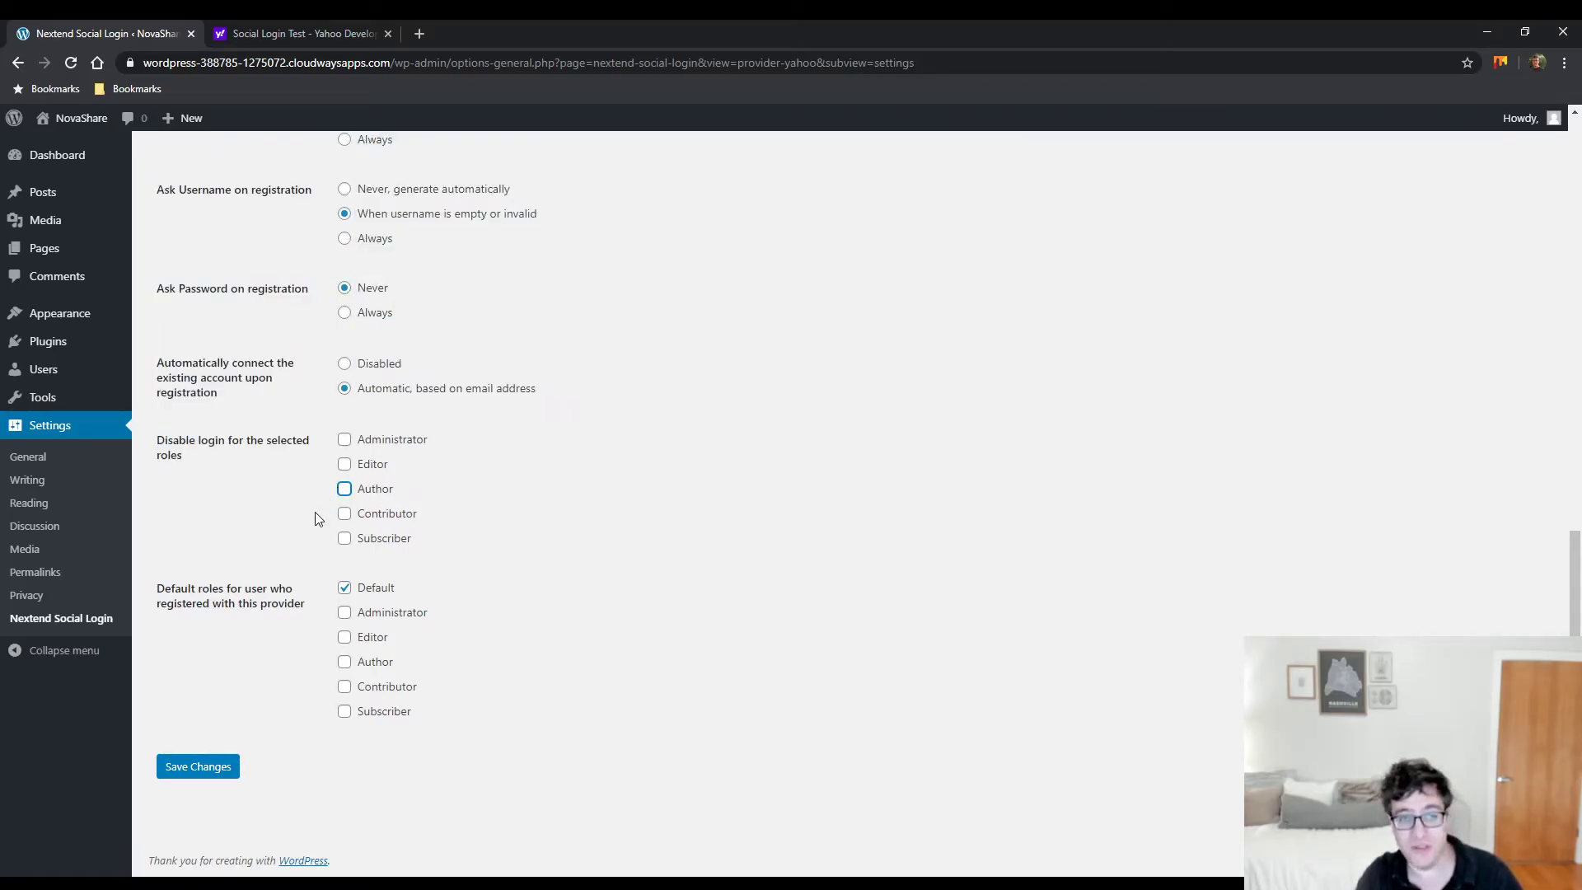
pyautogui.click(363, 440)
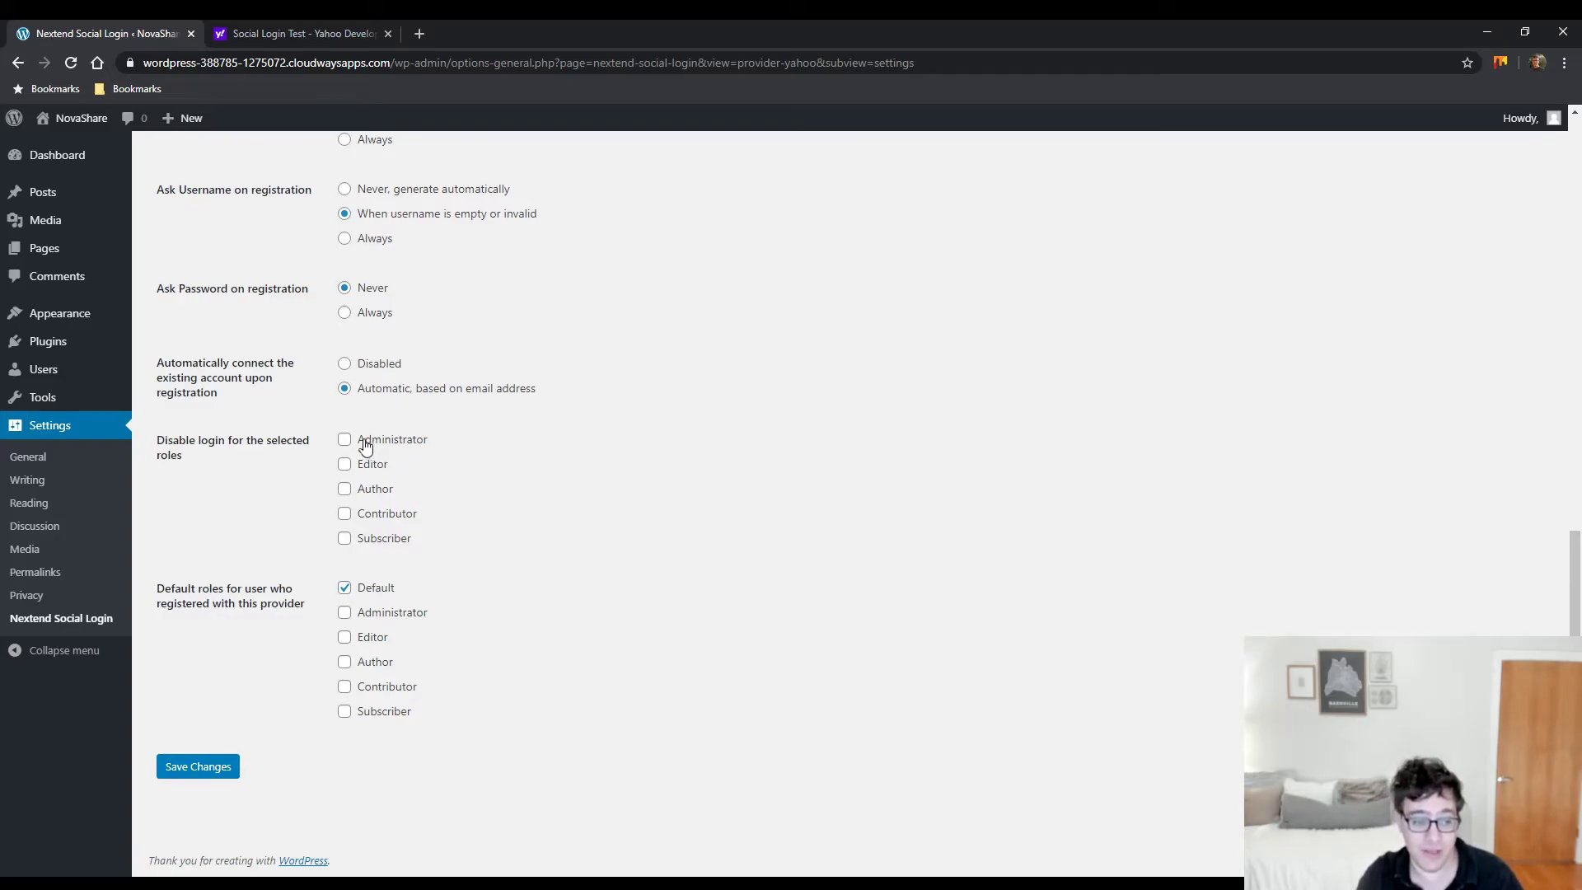
pyautogui.click(384, 439)
pyautogui.click(387, 541)
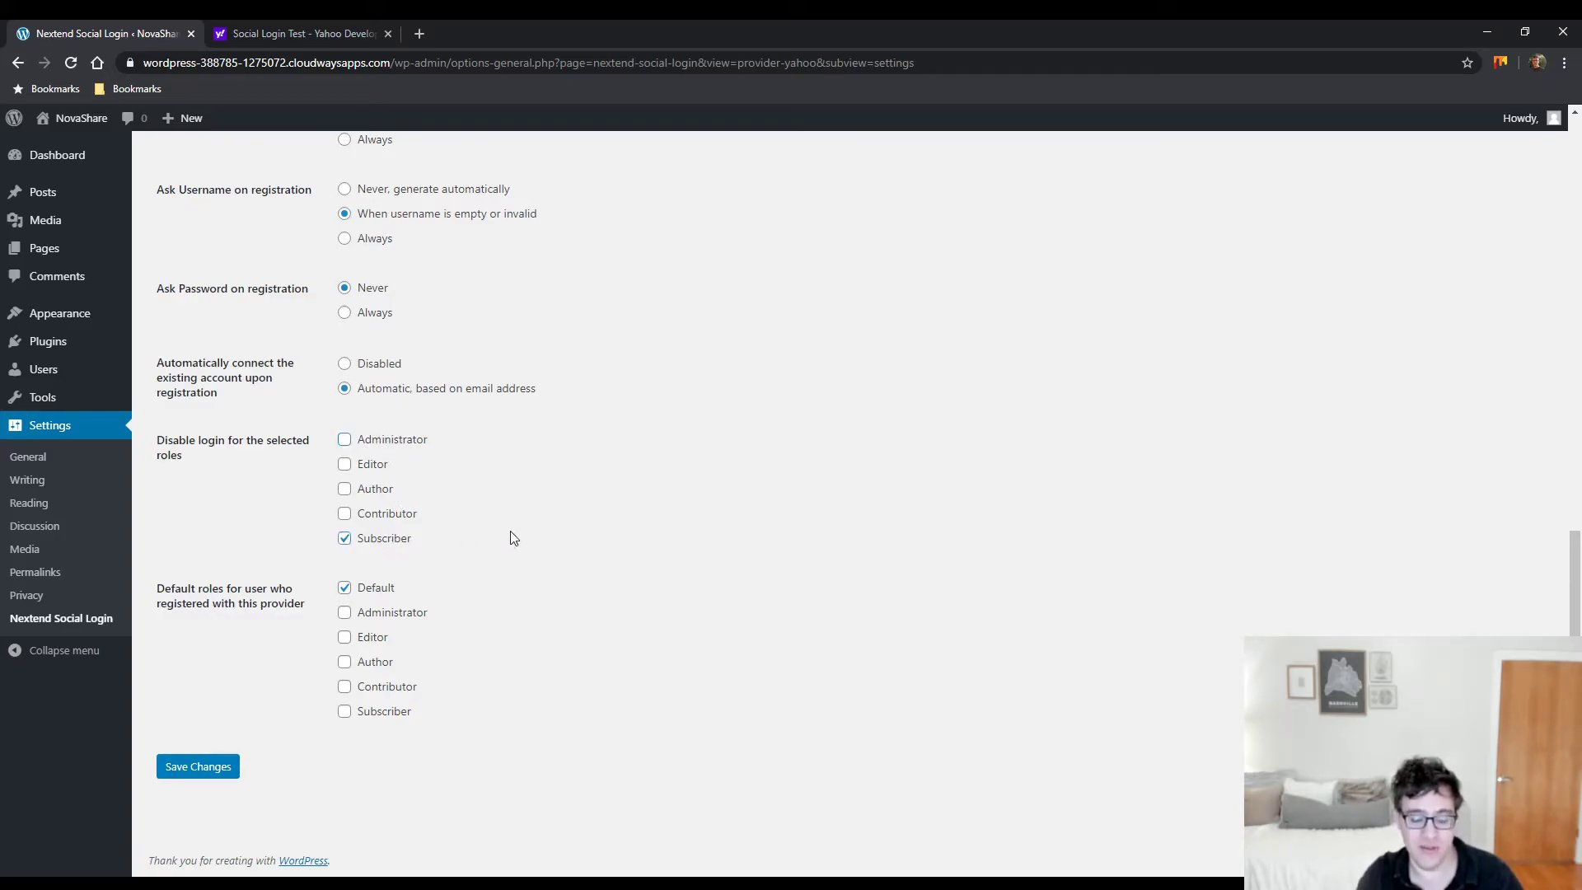
pyautogui.click(405, 539)
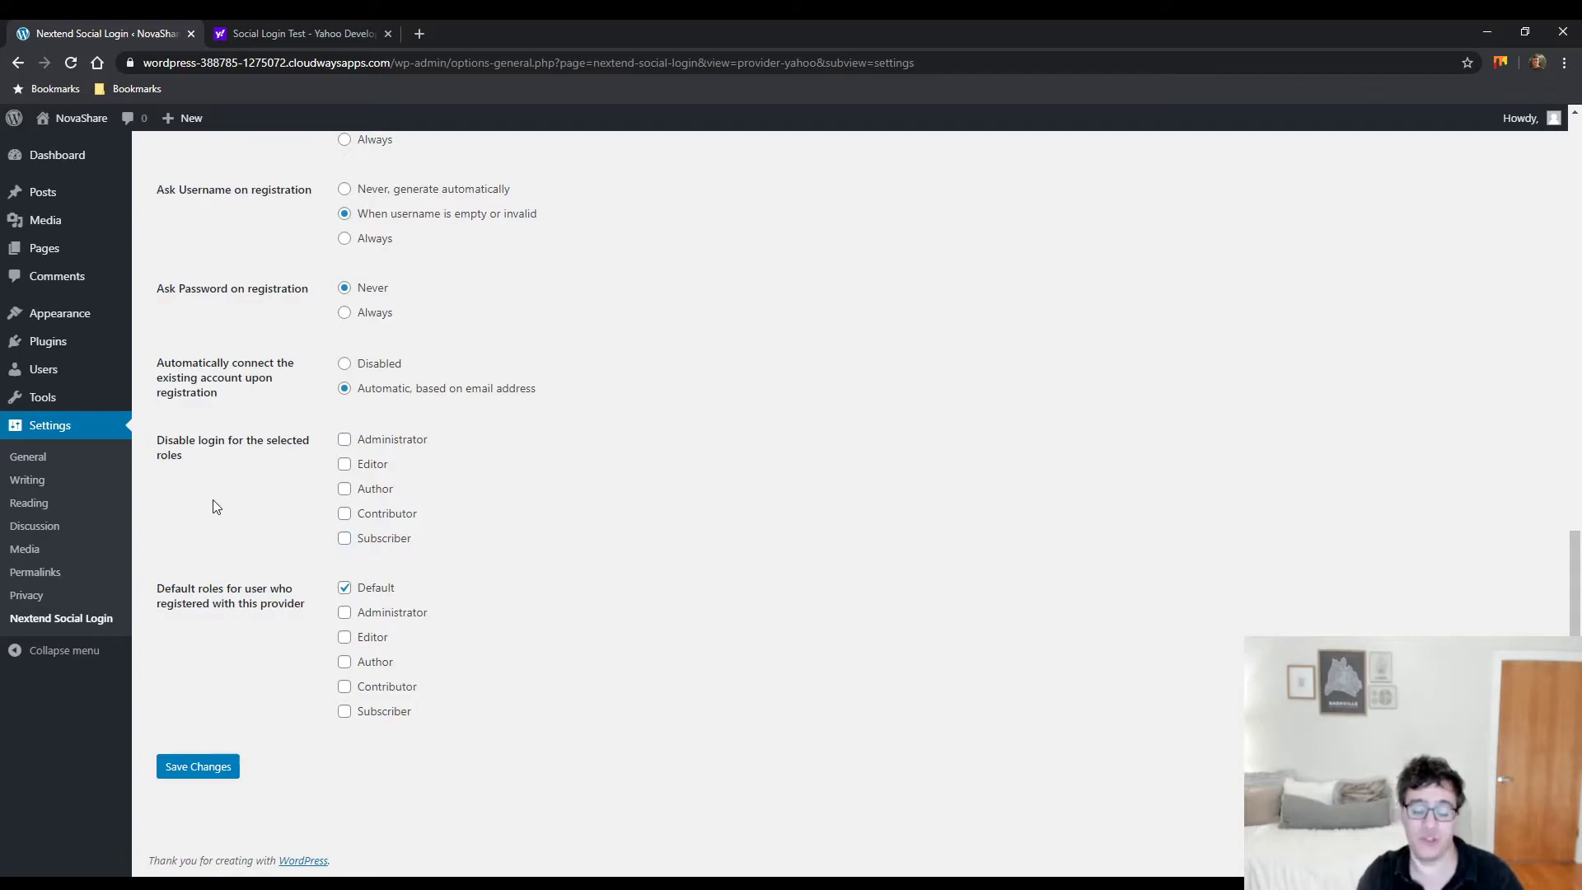
# Step: Try Administrator and Subscriber as default roles for Yahoo registrations, restore Default as the only role and save the changes
pyautogui.moveTo(304, 606); pyautogui.dragTo(161, 582)
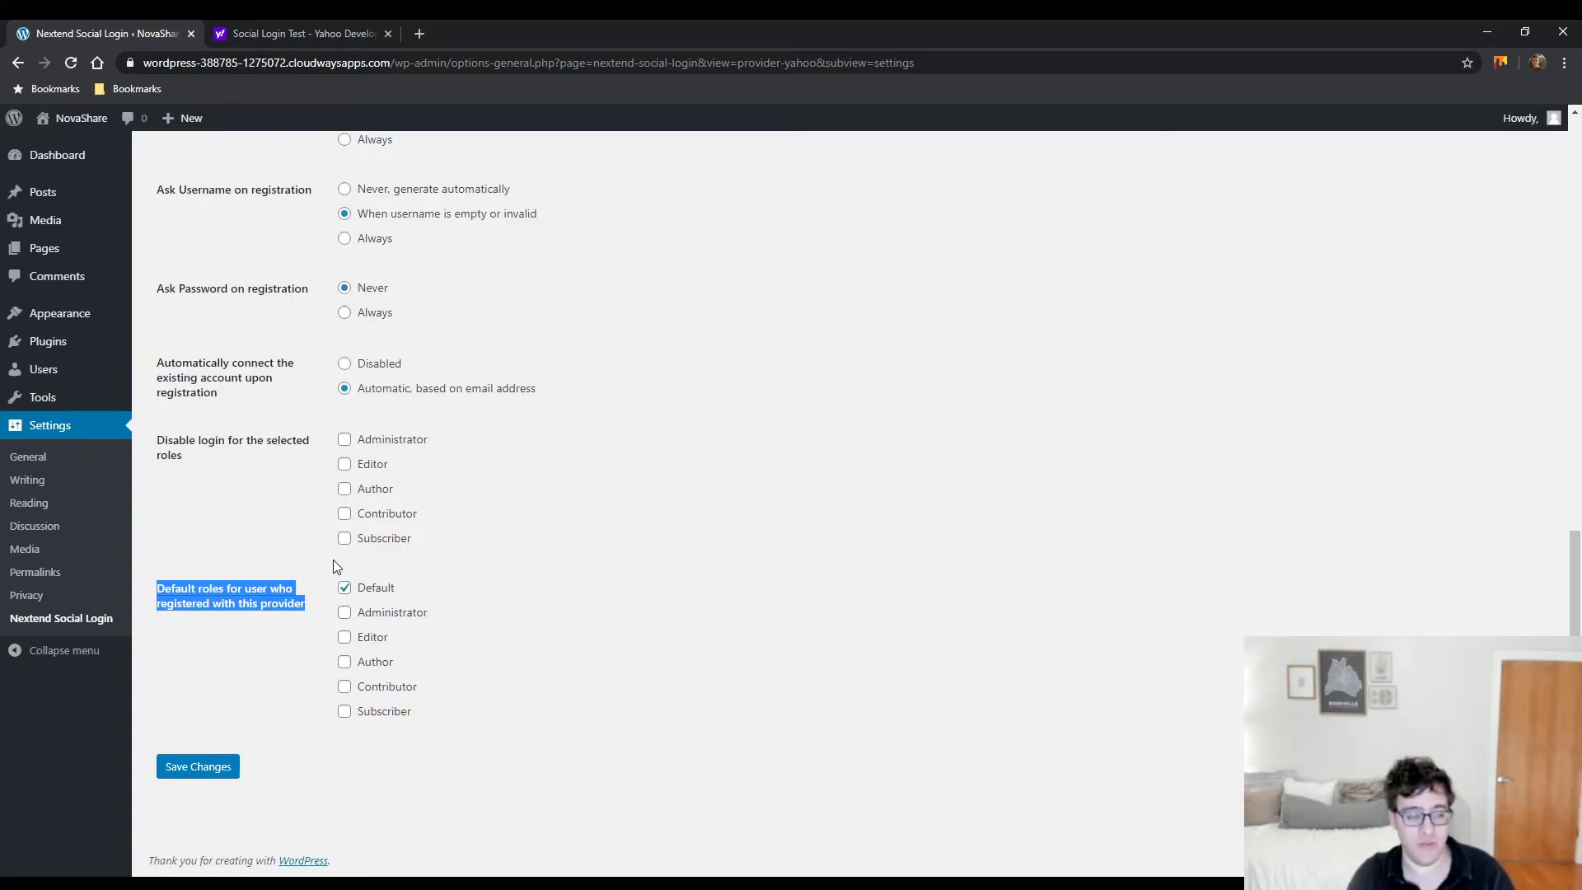
pyautogui.click(345, 589)
pyautogui.click(344, 613)
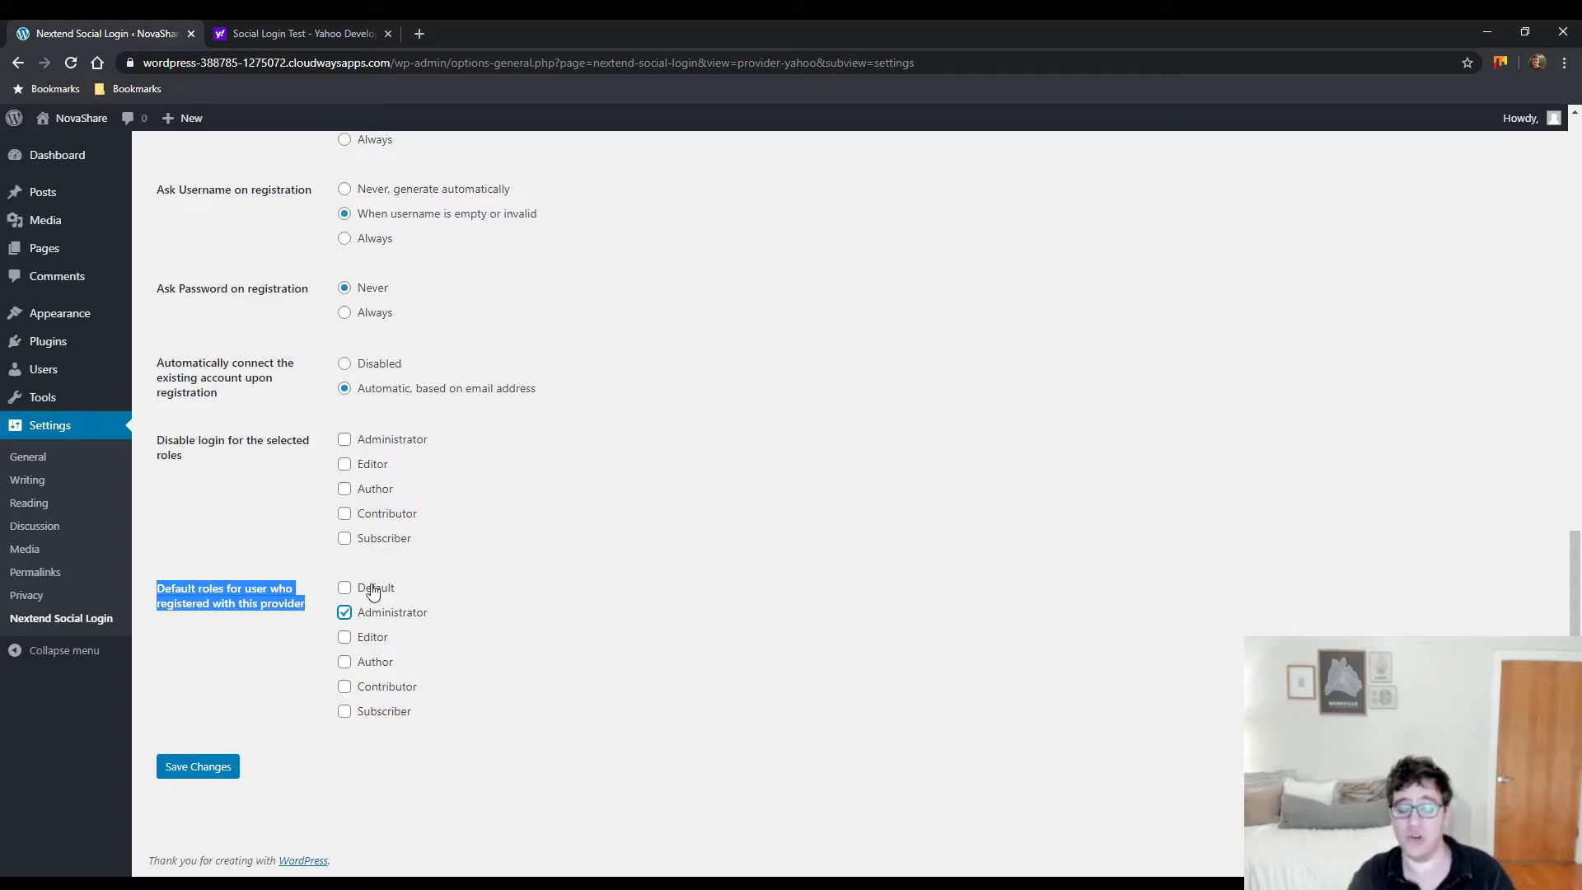
pyautogui.click(344, 612)
pyautogui.click(345, 587)
pyautogui.click(344, 711)
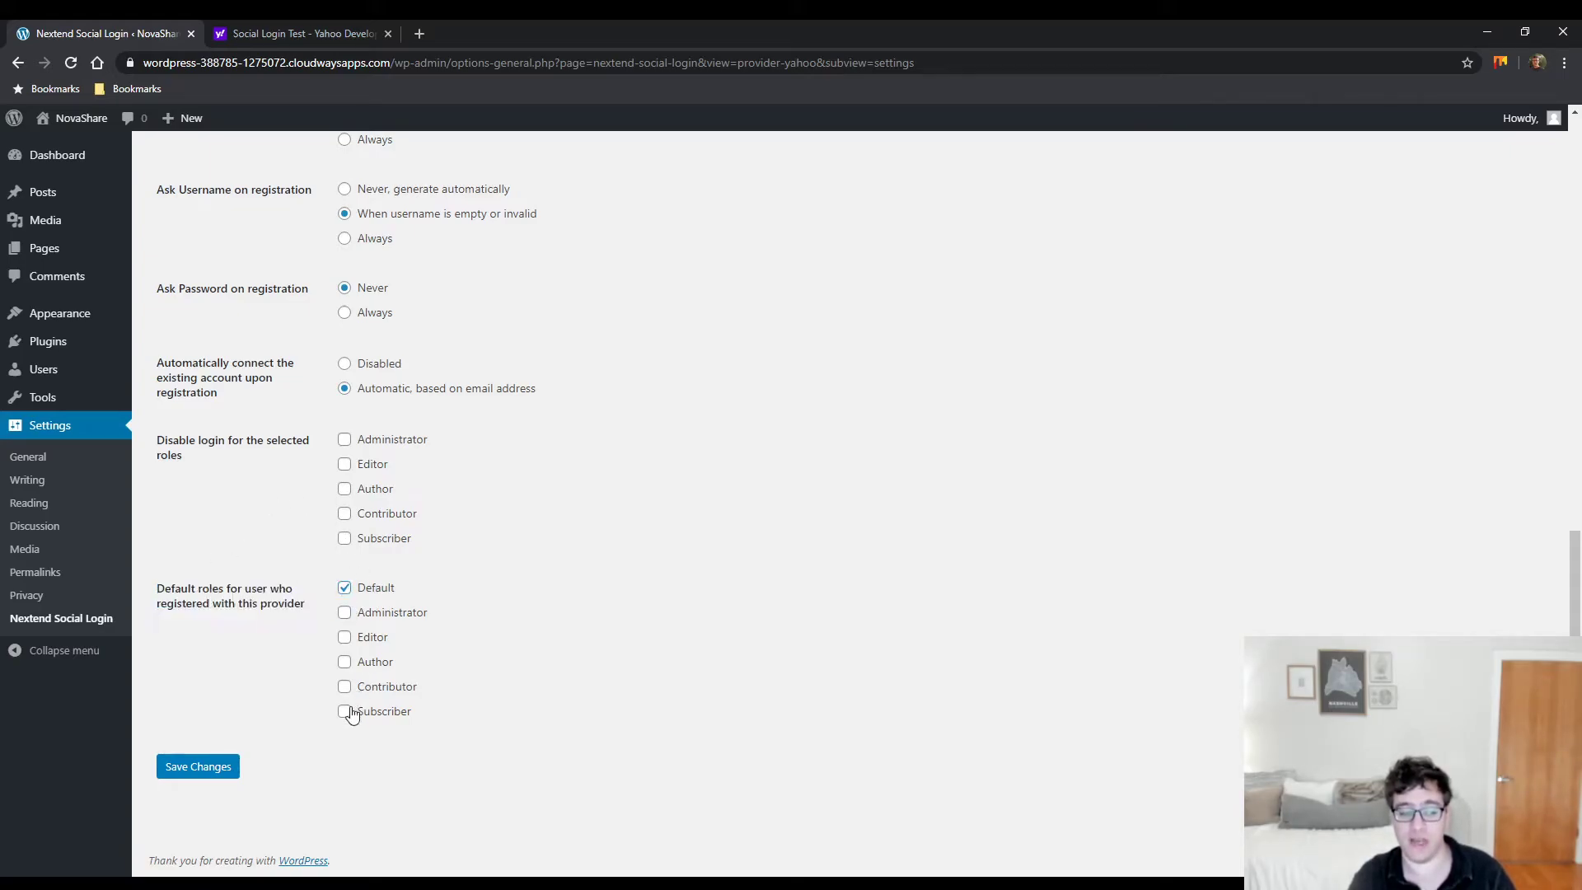
pyautogui.click(344, 587)
pyautogui.click(344, 587)
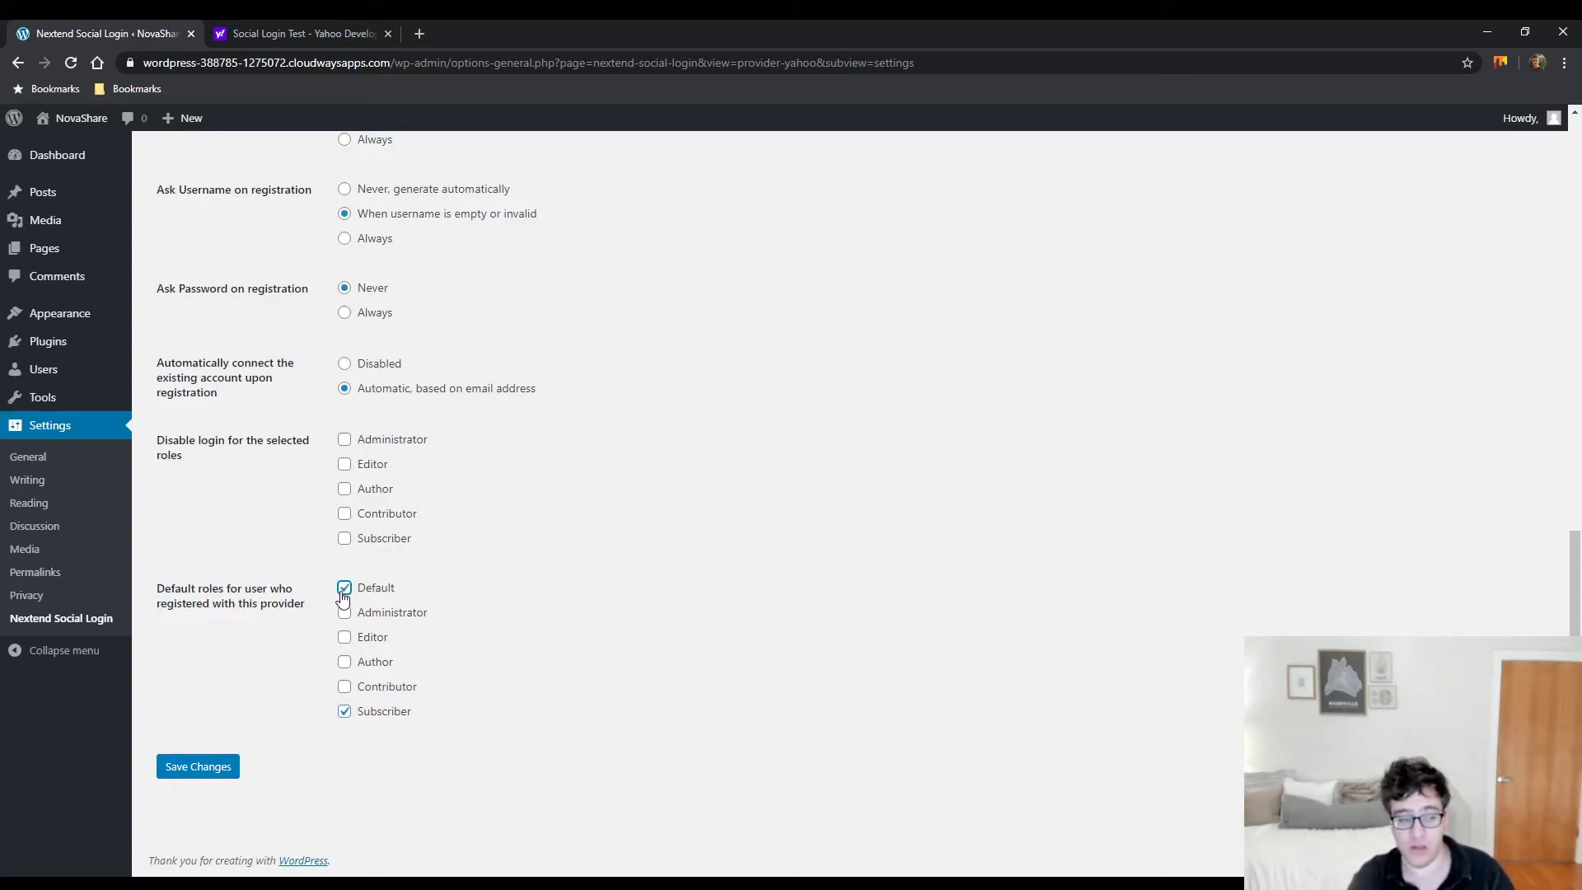
pyautogui.click(344, 711)
pyautogui.click(198, 766)
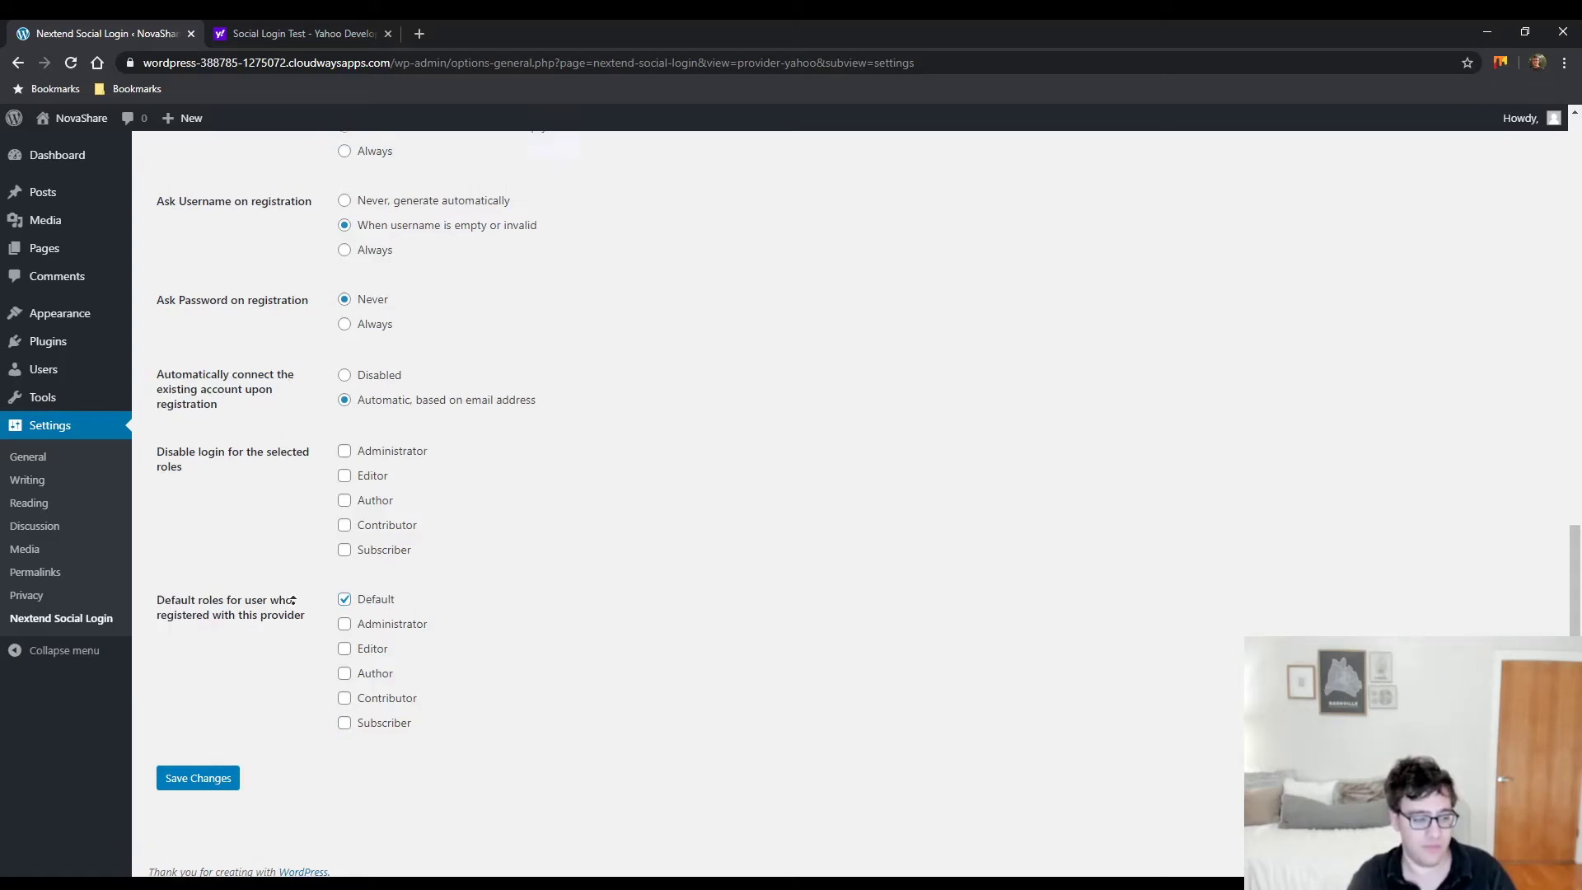
# Step: Examine the Yahoo button labels and the custom code options for the default and icon buttons, leaving both custom buttons off
pyautogui.click(343, 339)
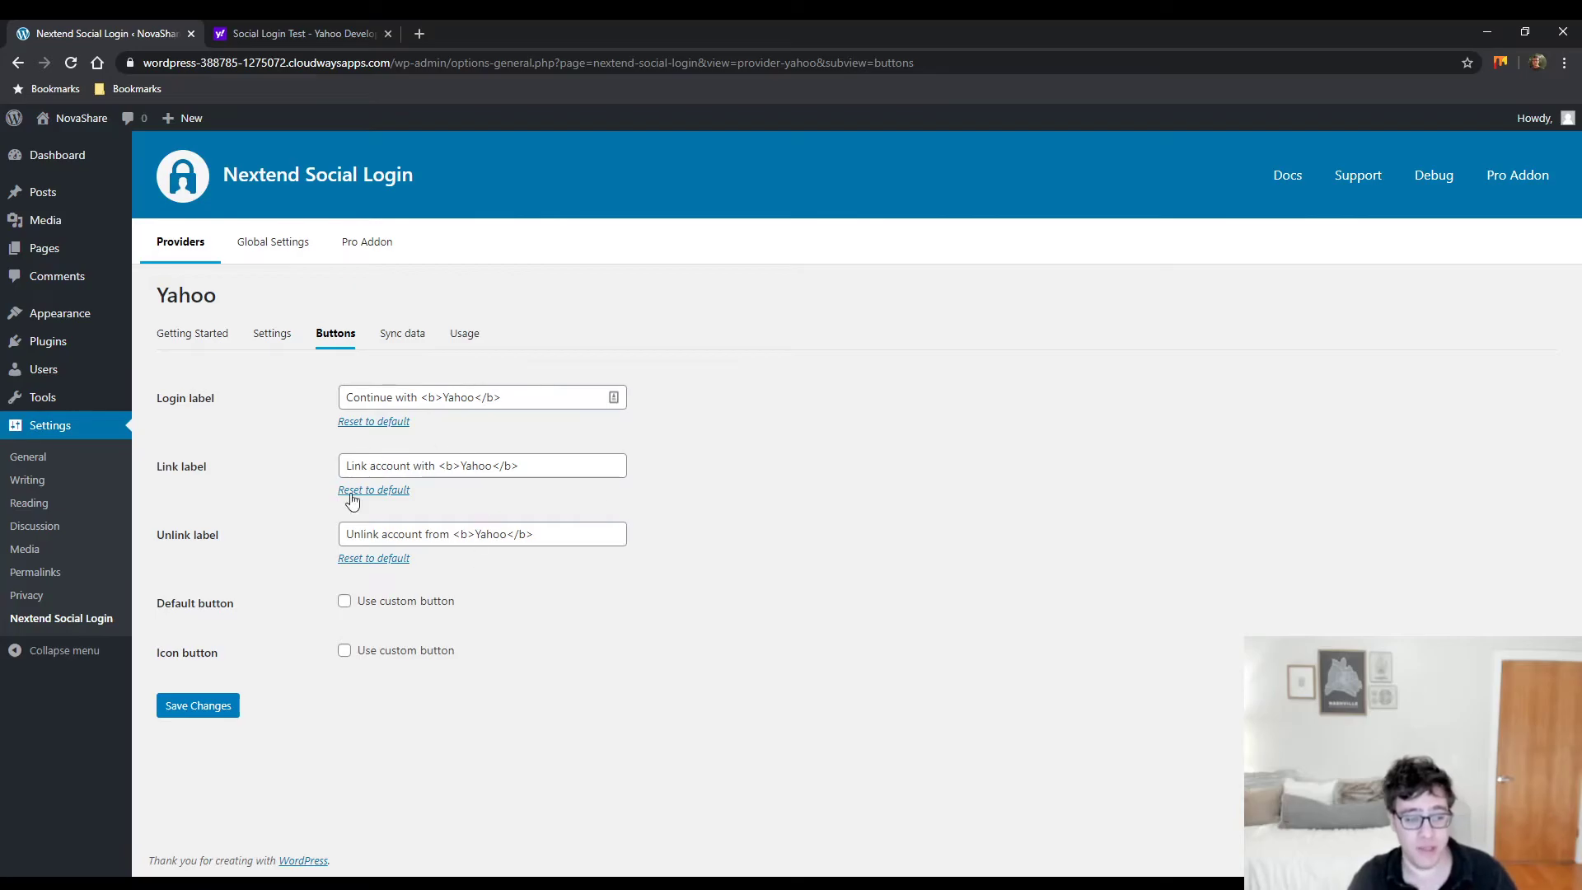
pyautogui.click(344, 601)
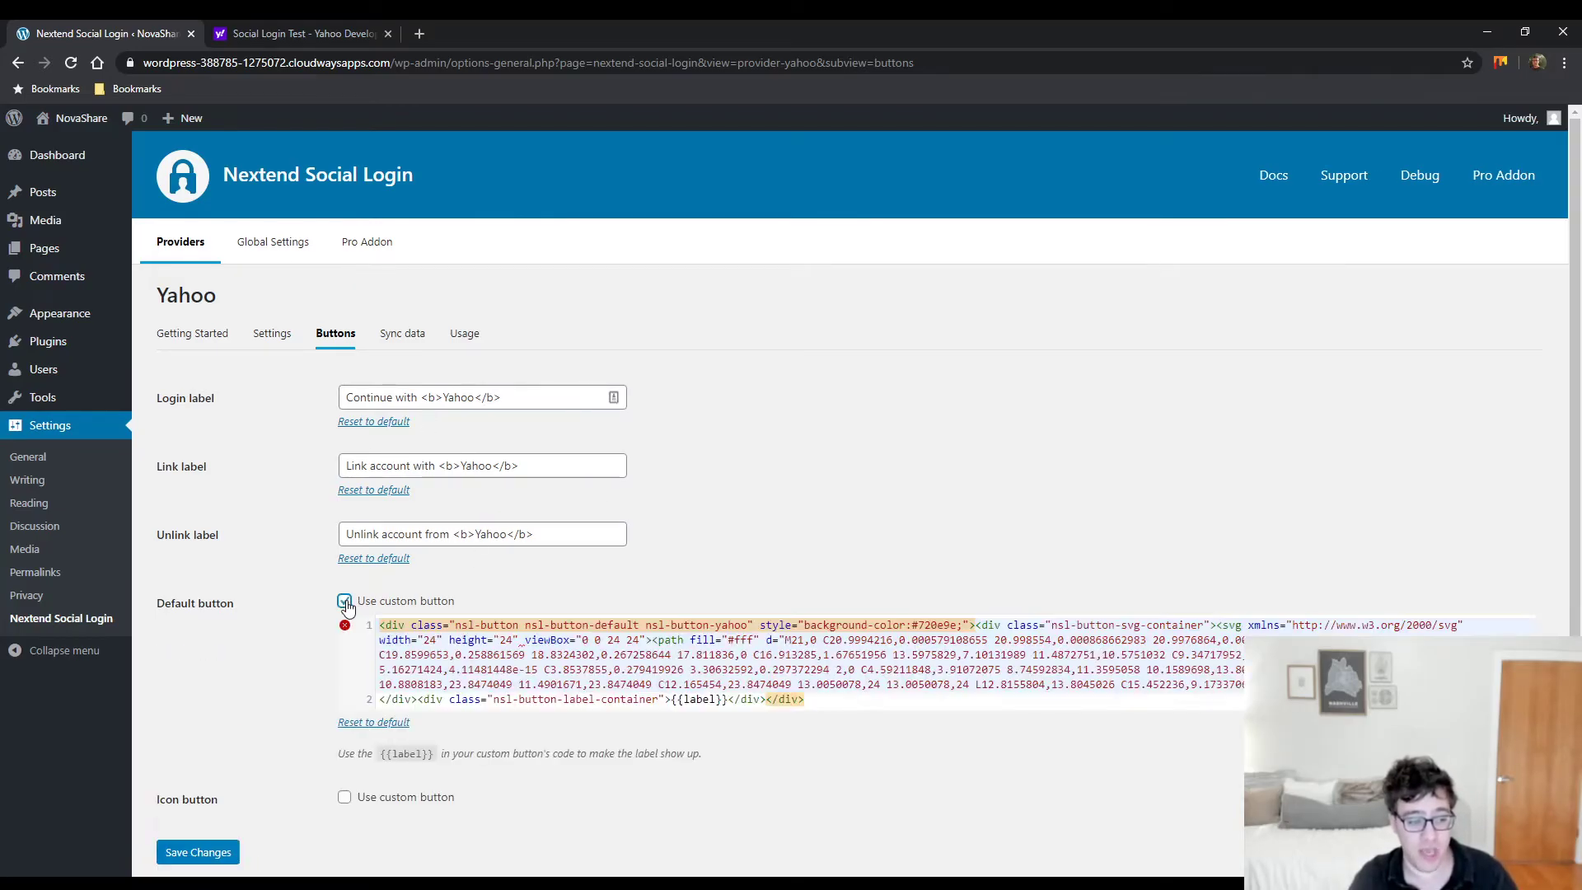
pyautogui.scroll(-1, 570, 602)
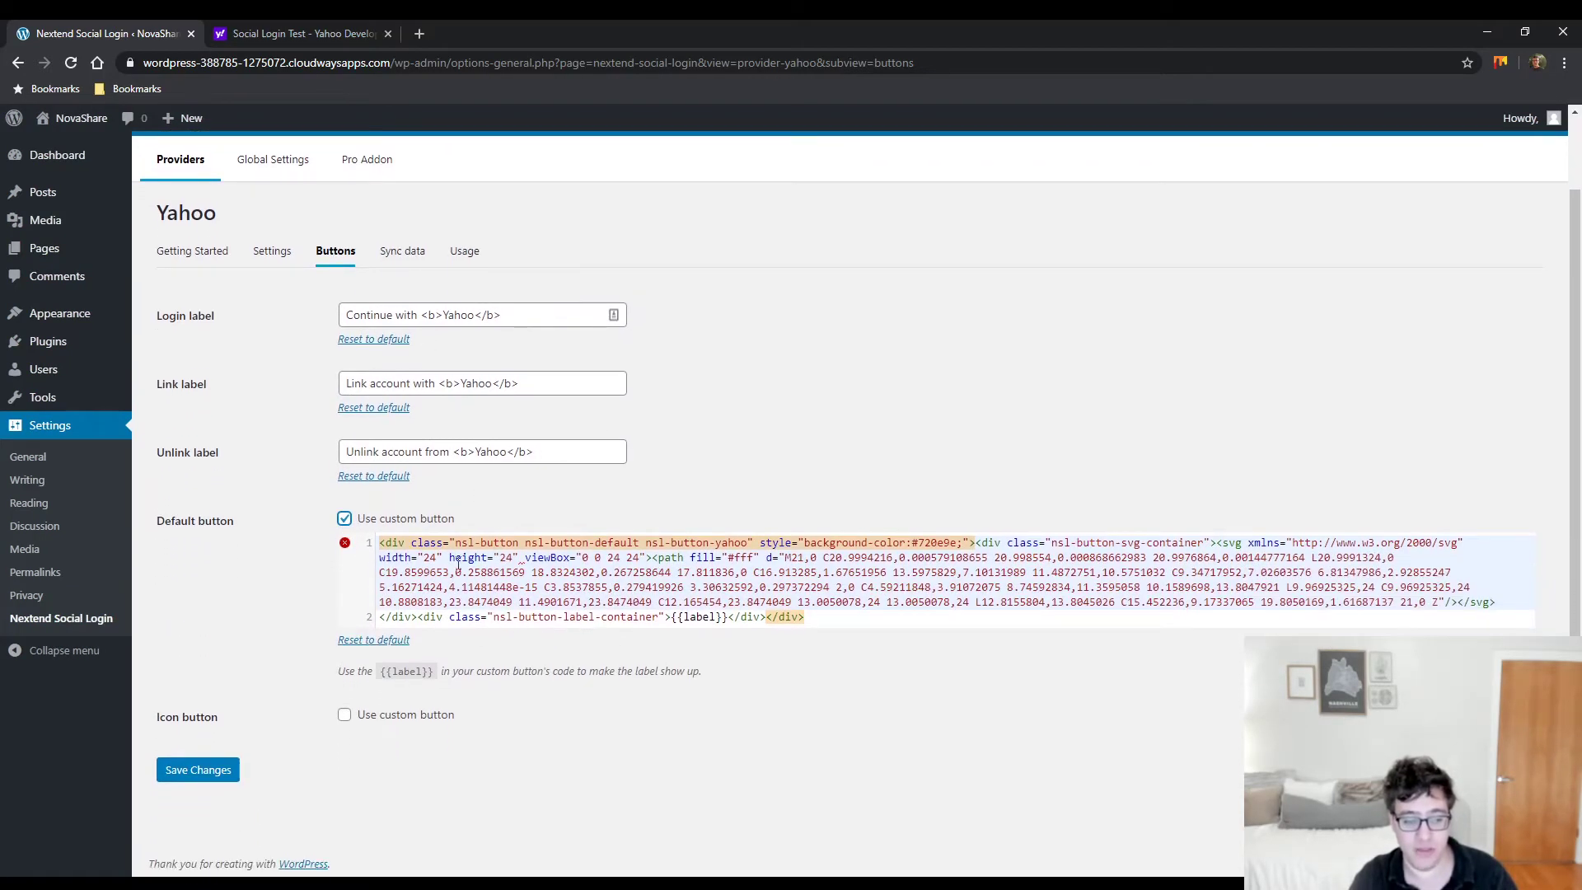
pyautogui.click(814, 616)
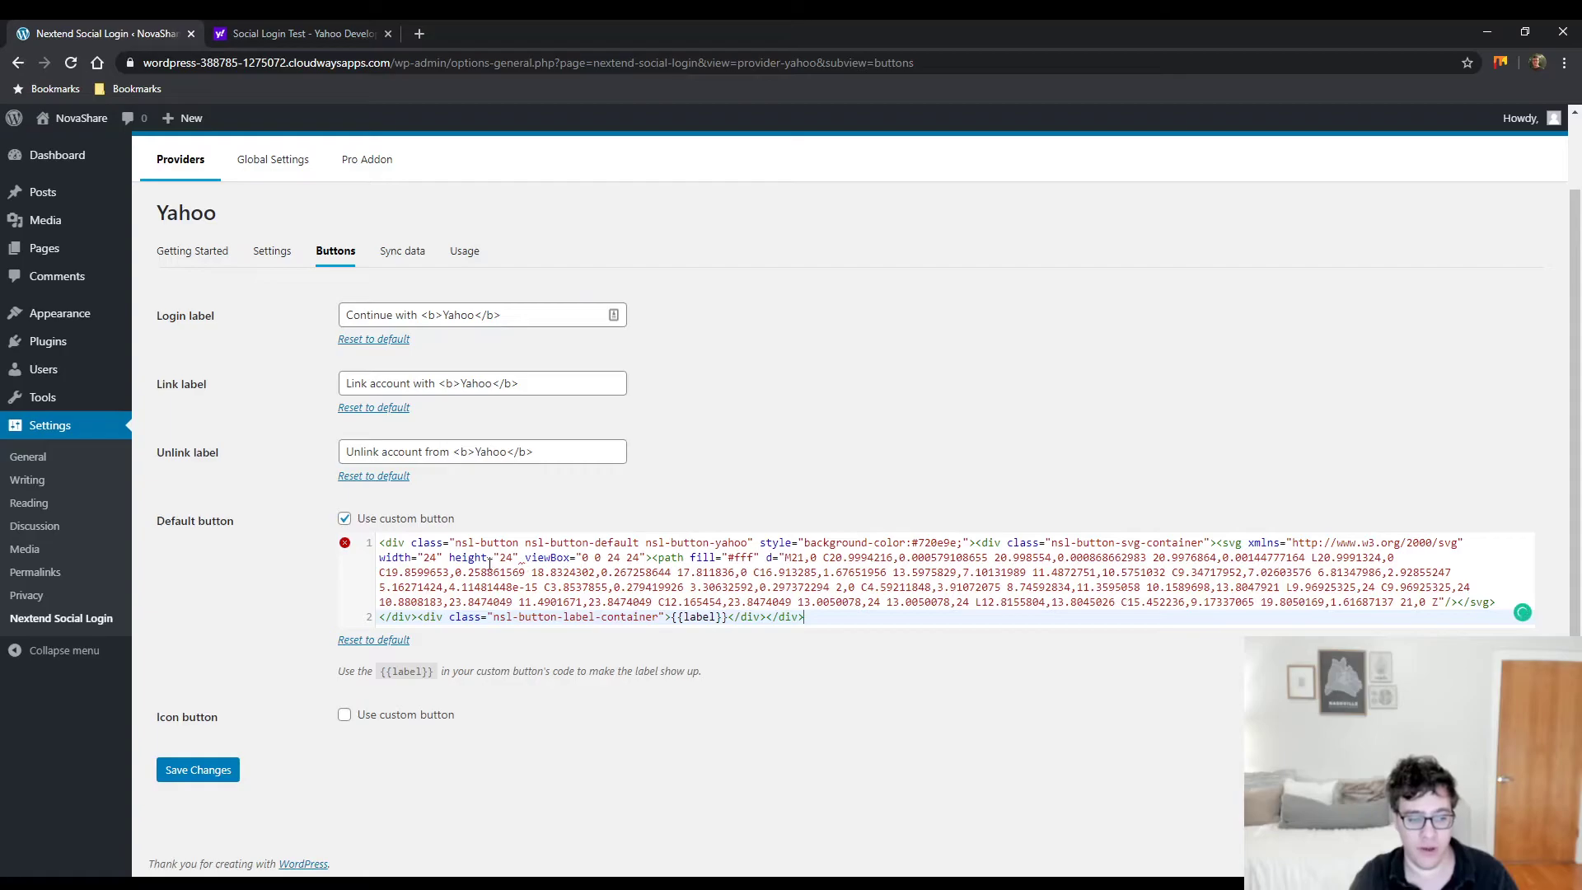
pyautogui.click(412, 521)
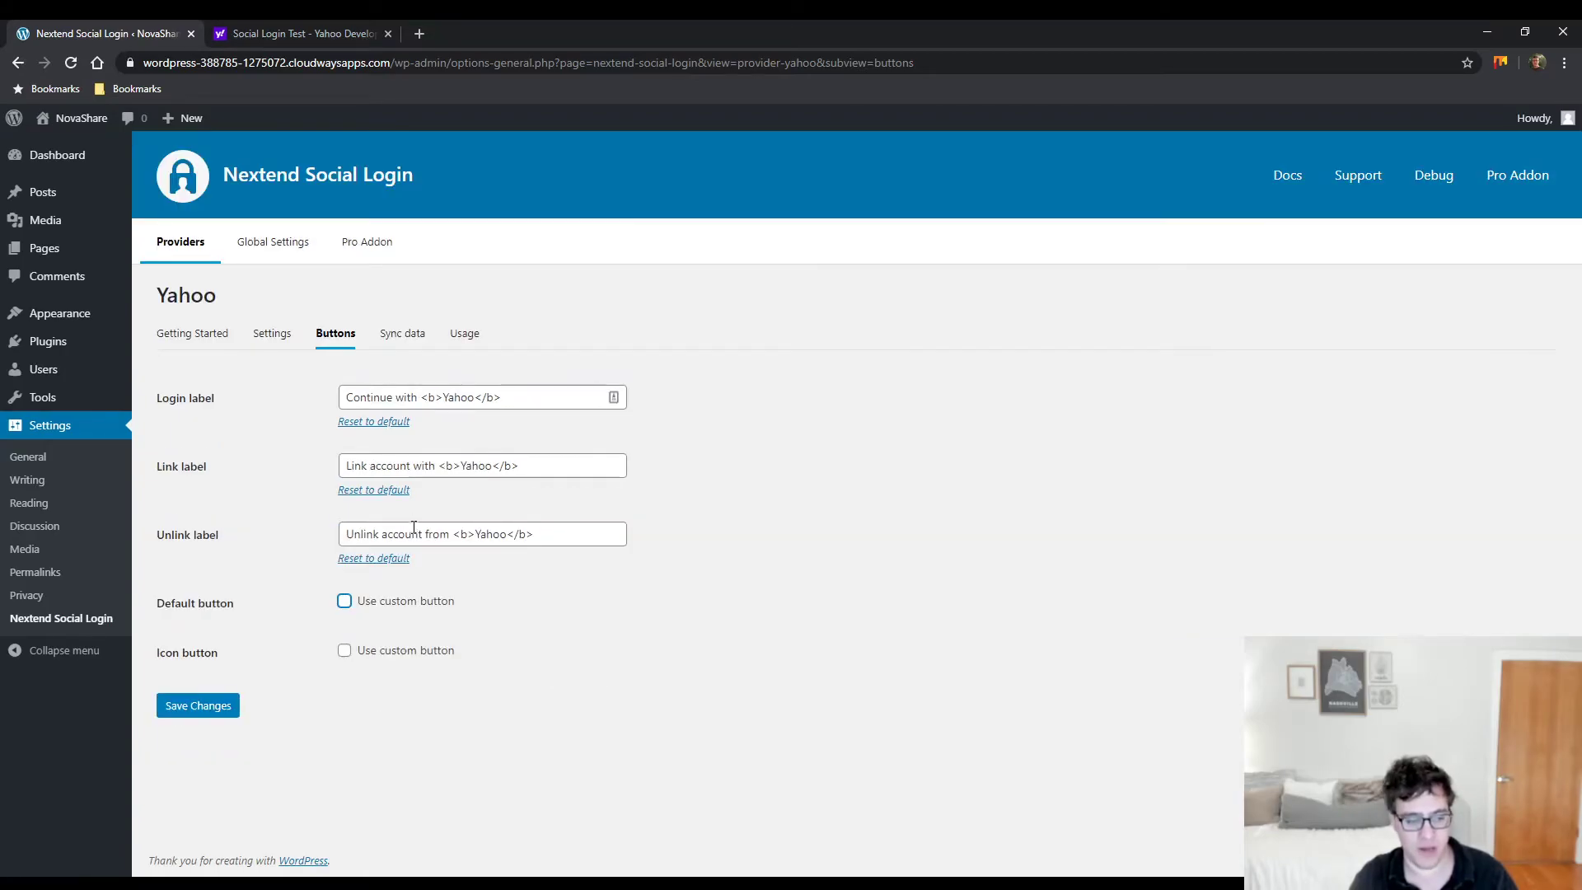
pyautogui.click(400, 655)
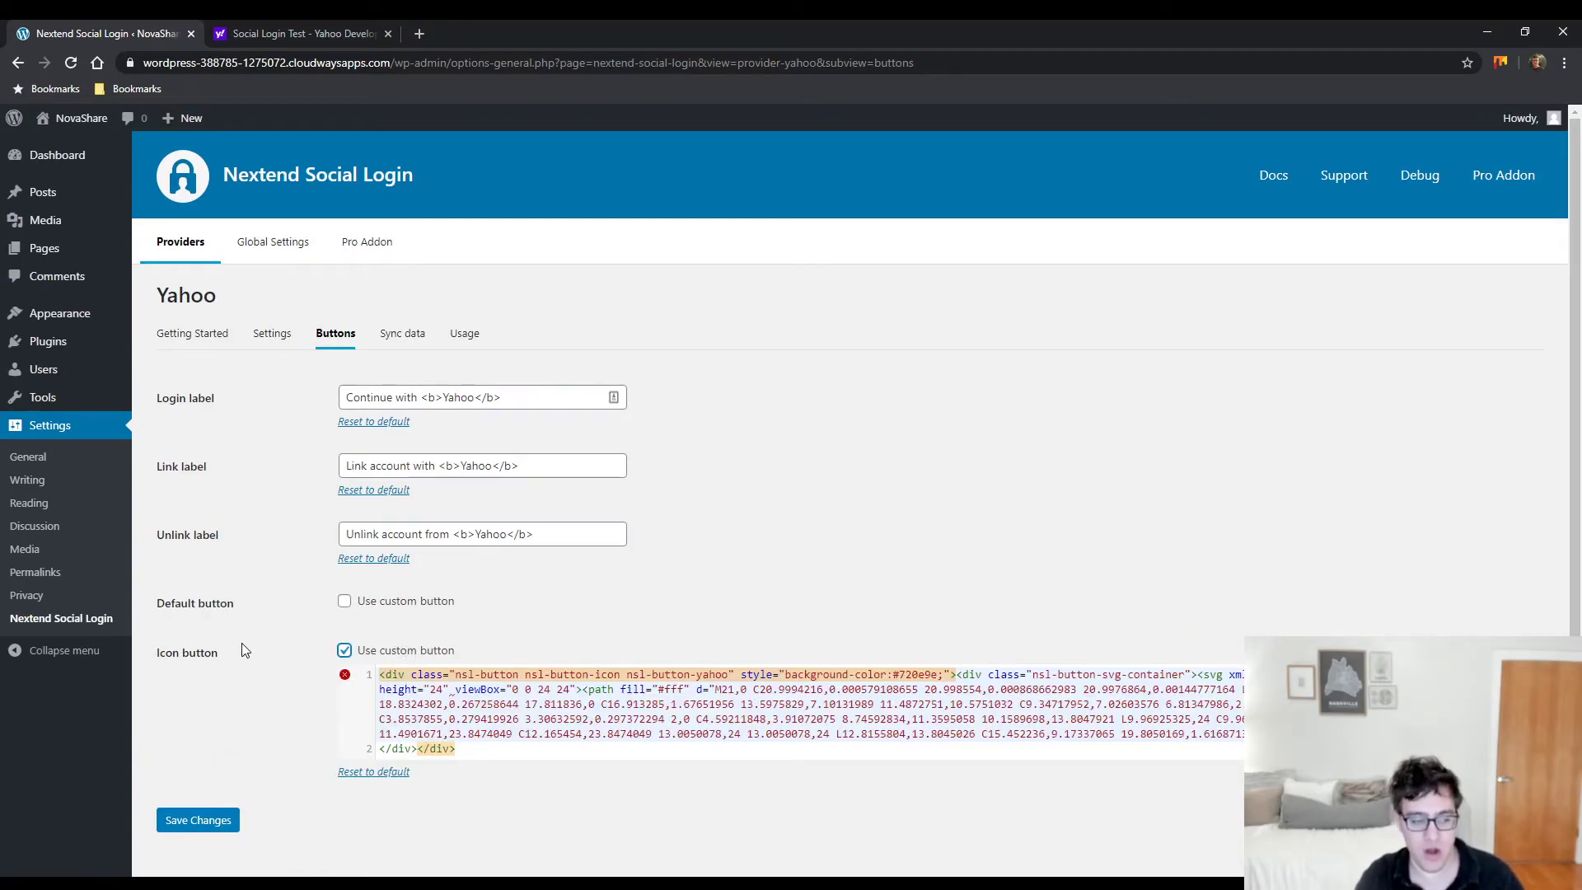
pyautogui.click(398, 655)
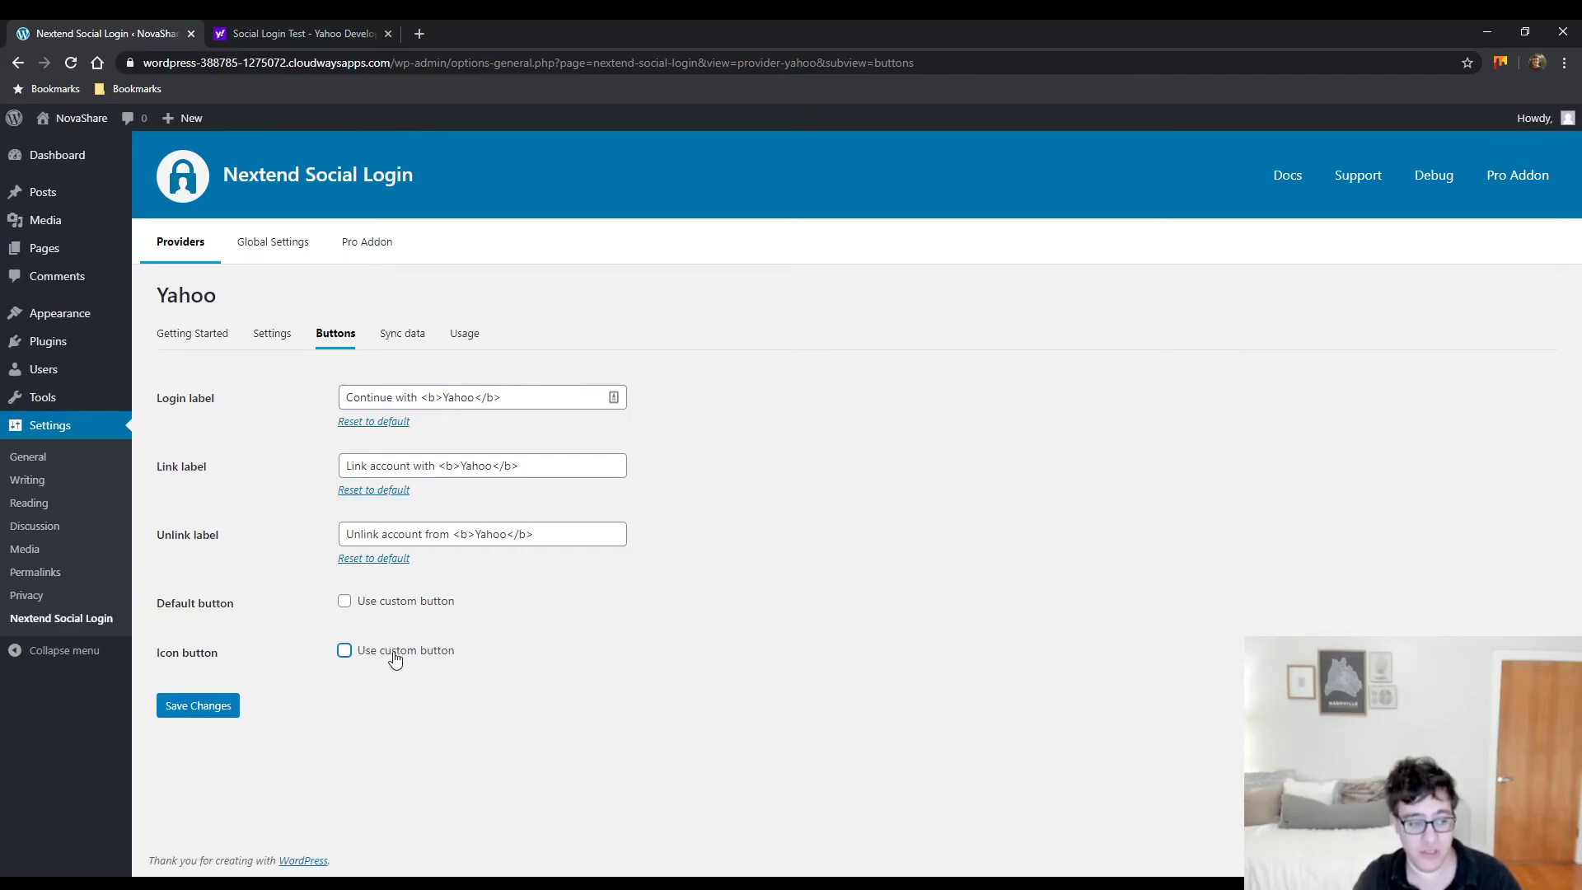
pyautogui.doubleClick(494, 534)
pyautogui.click(422, 534)
pyautogui.click(417, 467)
pyautogui.click(427, 399)
# Step: Try syncing the Yahoo data on Login and Link in the sync data settings, clearing both options again
pyautogui.click(411, 333)
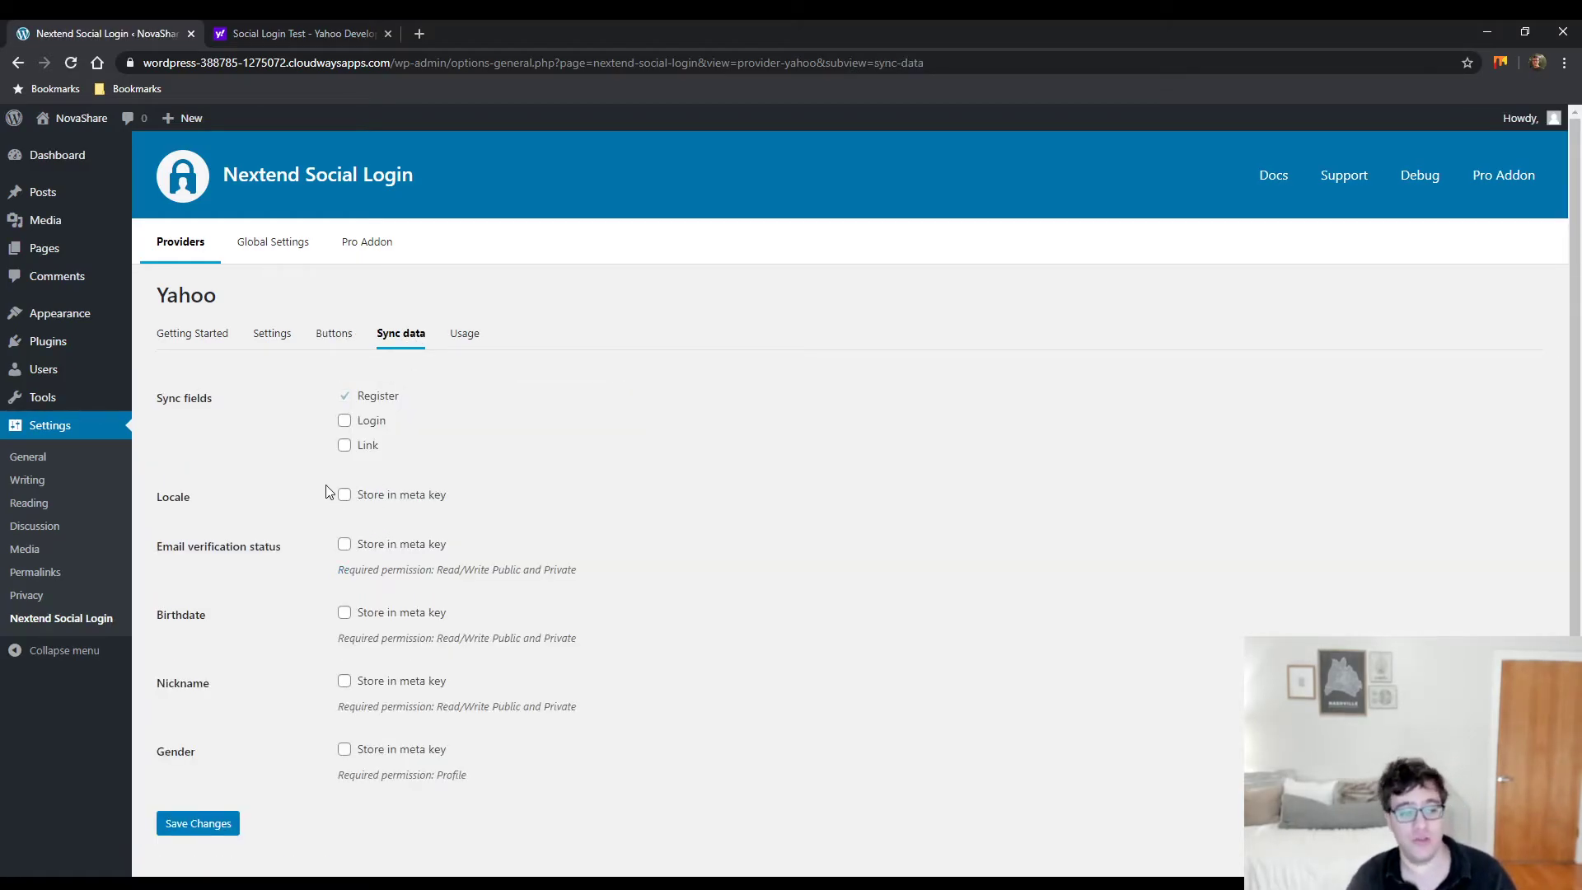
pyautogui.doubleClick(200, 399)
pyautogui.click(200, 445)
pyautogui.moveTo(363, 395); pyautogui.dragTo(346, 434)
pyautogui.click(407, 403)
pyautogui.click(346, 445)
pyautogui.click(344, 421)
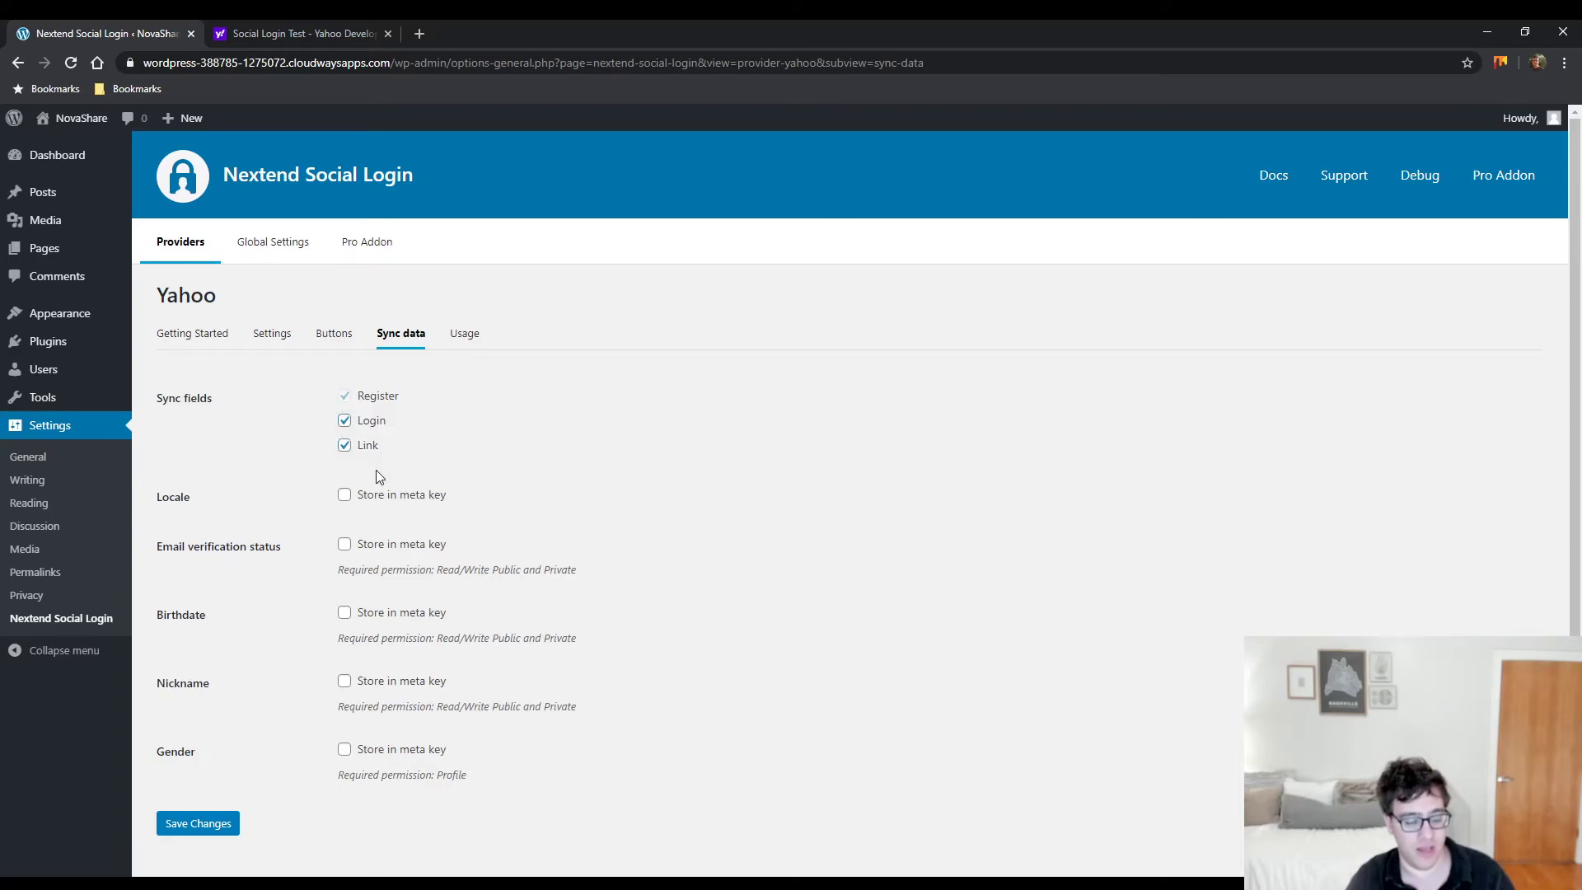
pyautogui.click(345, 446)
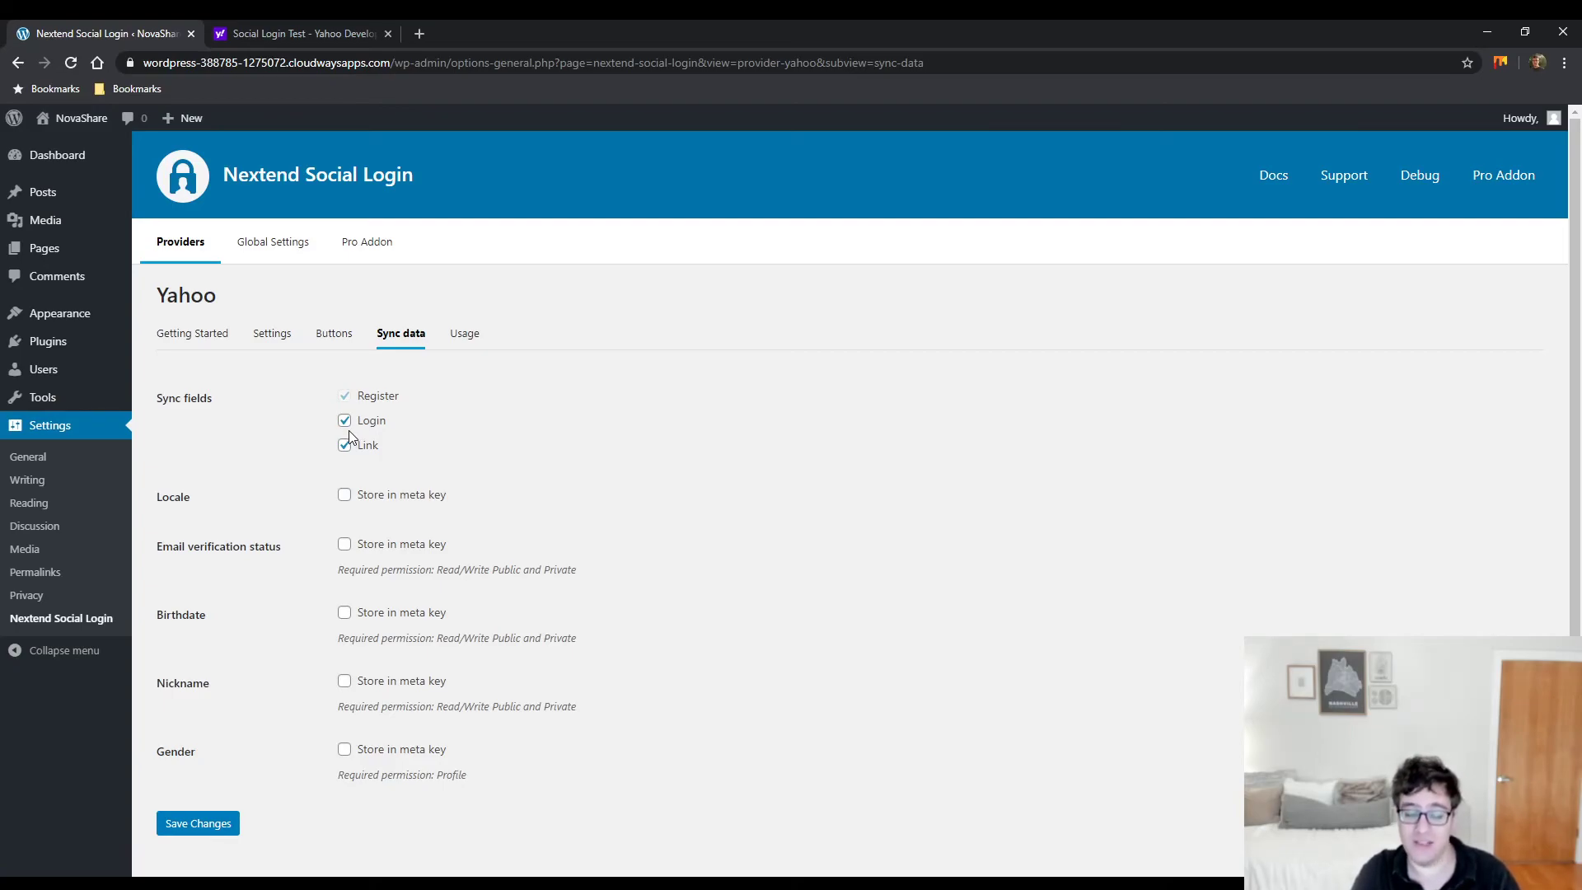
pyautogui.click(345, 445)
pyautogui.click(345, 421)
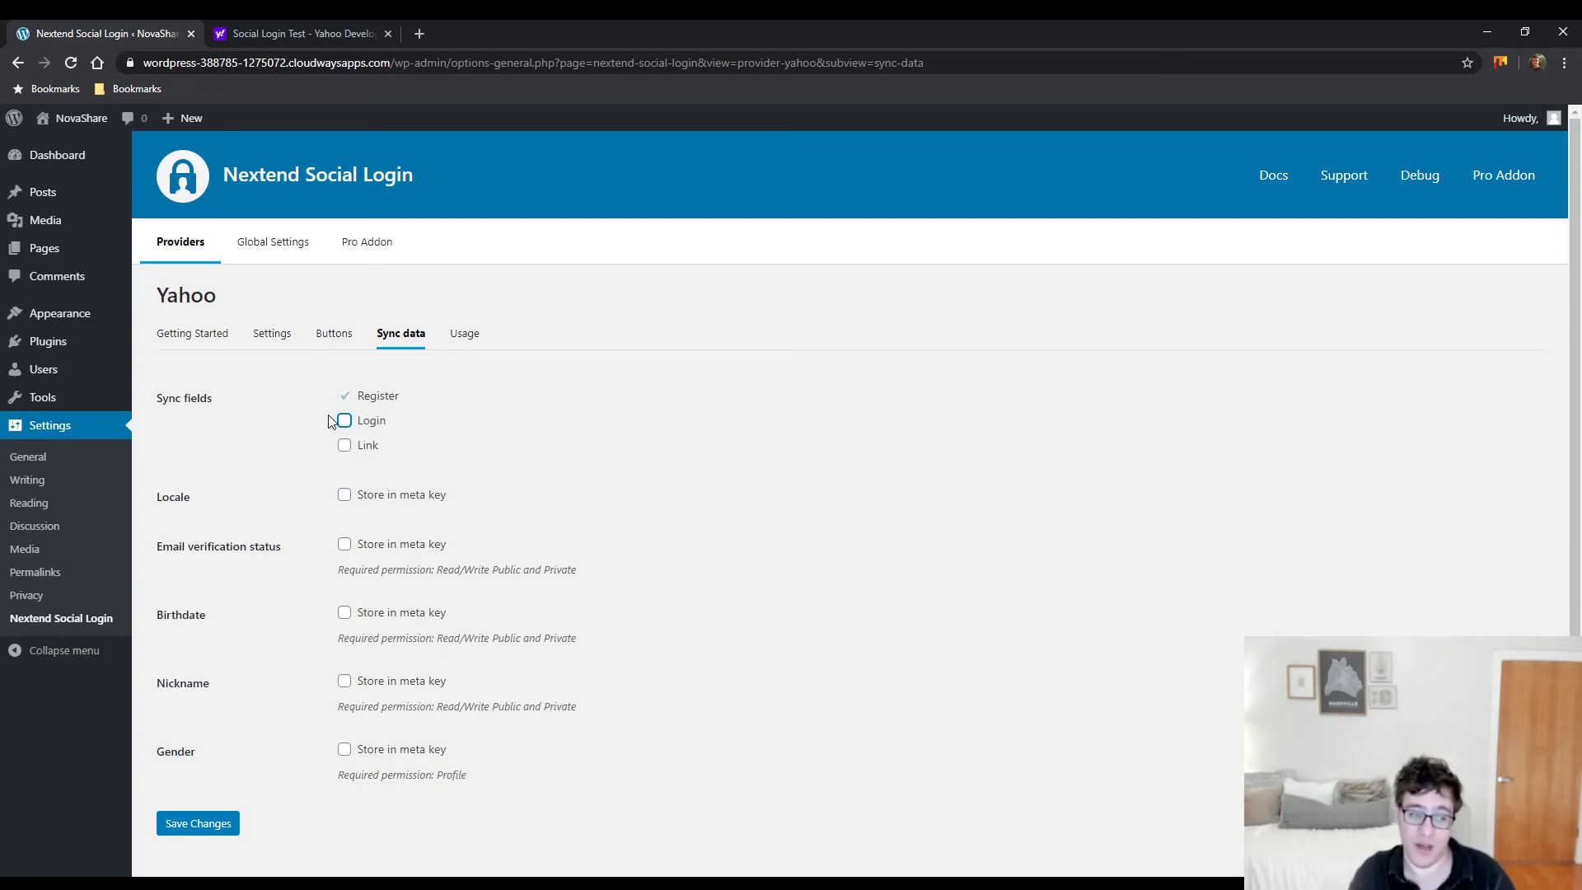
pyautogui.click(281, 454)
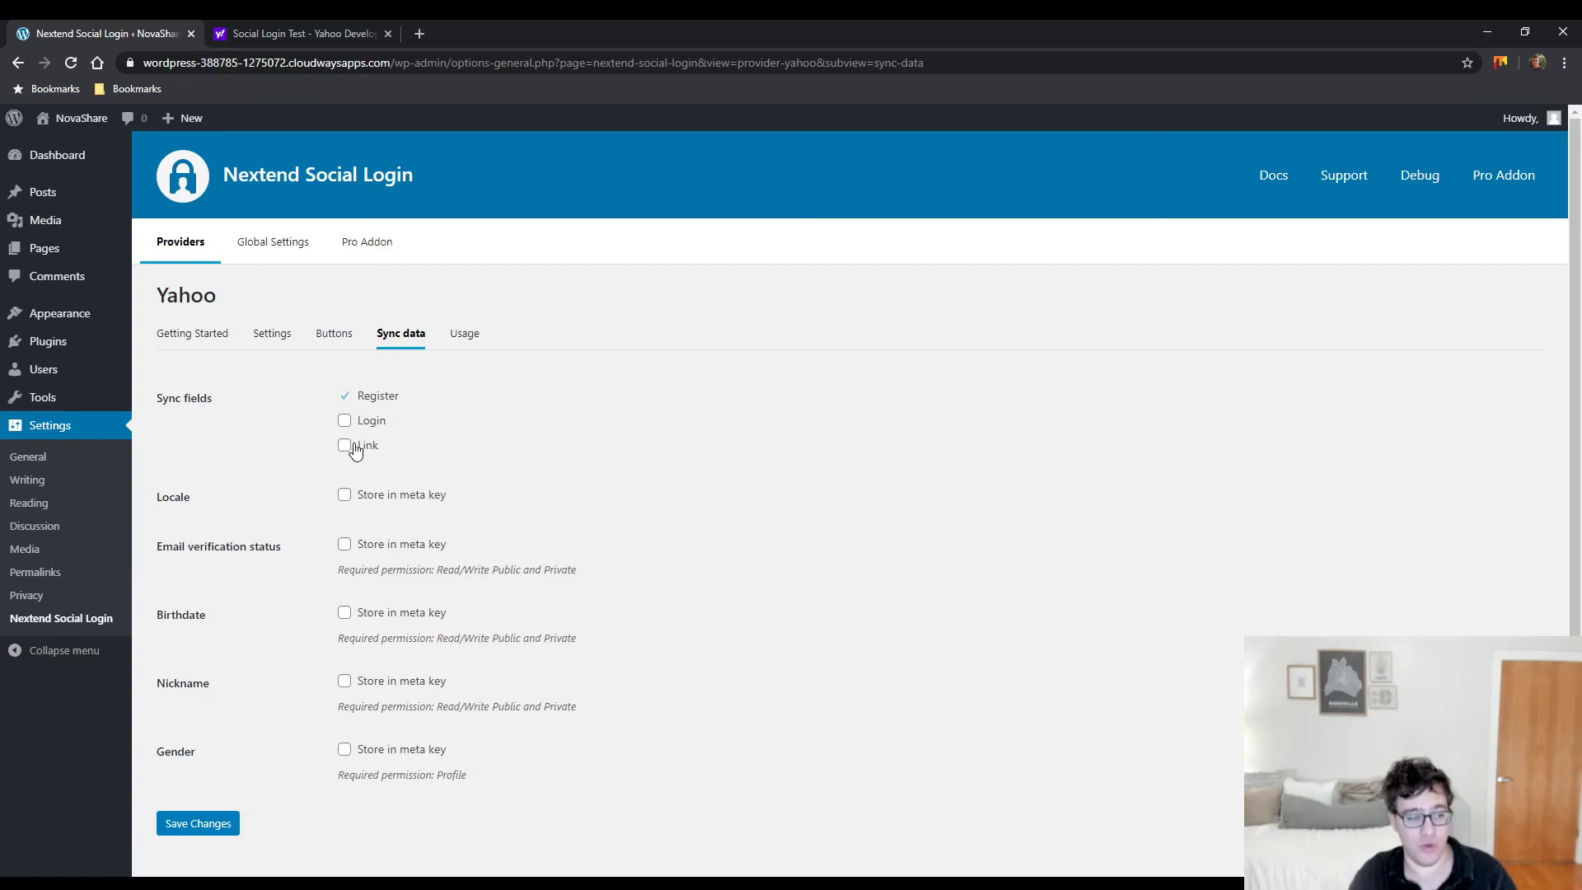
# Step: Try storing the Locale and Email verification status in meta keys, turning both options off again
pyautogui.click(342, 497)
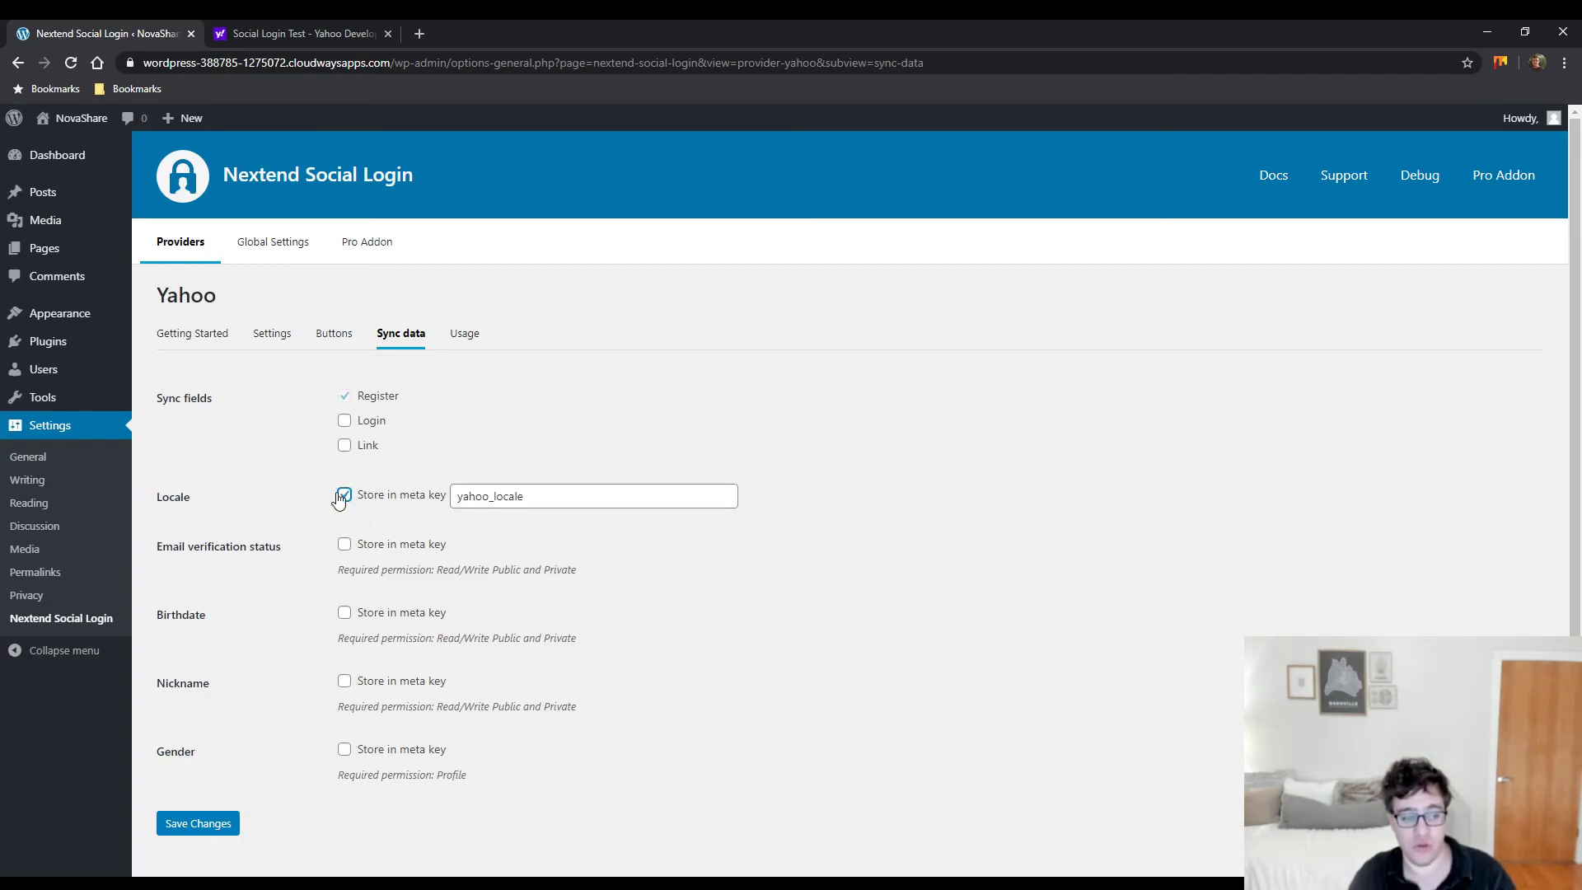
pyautogui.click(342, 496)
pyautogui.click(364, 549)
pyautogui.click(365, 551)
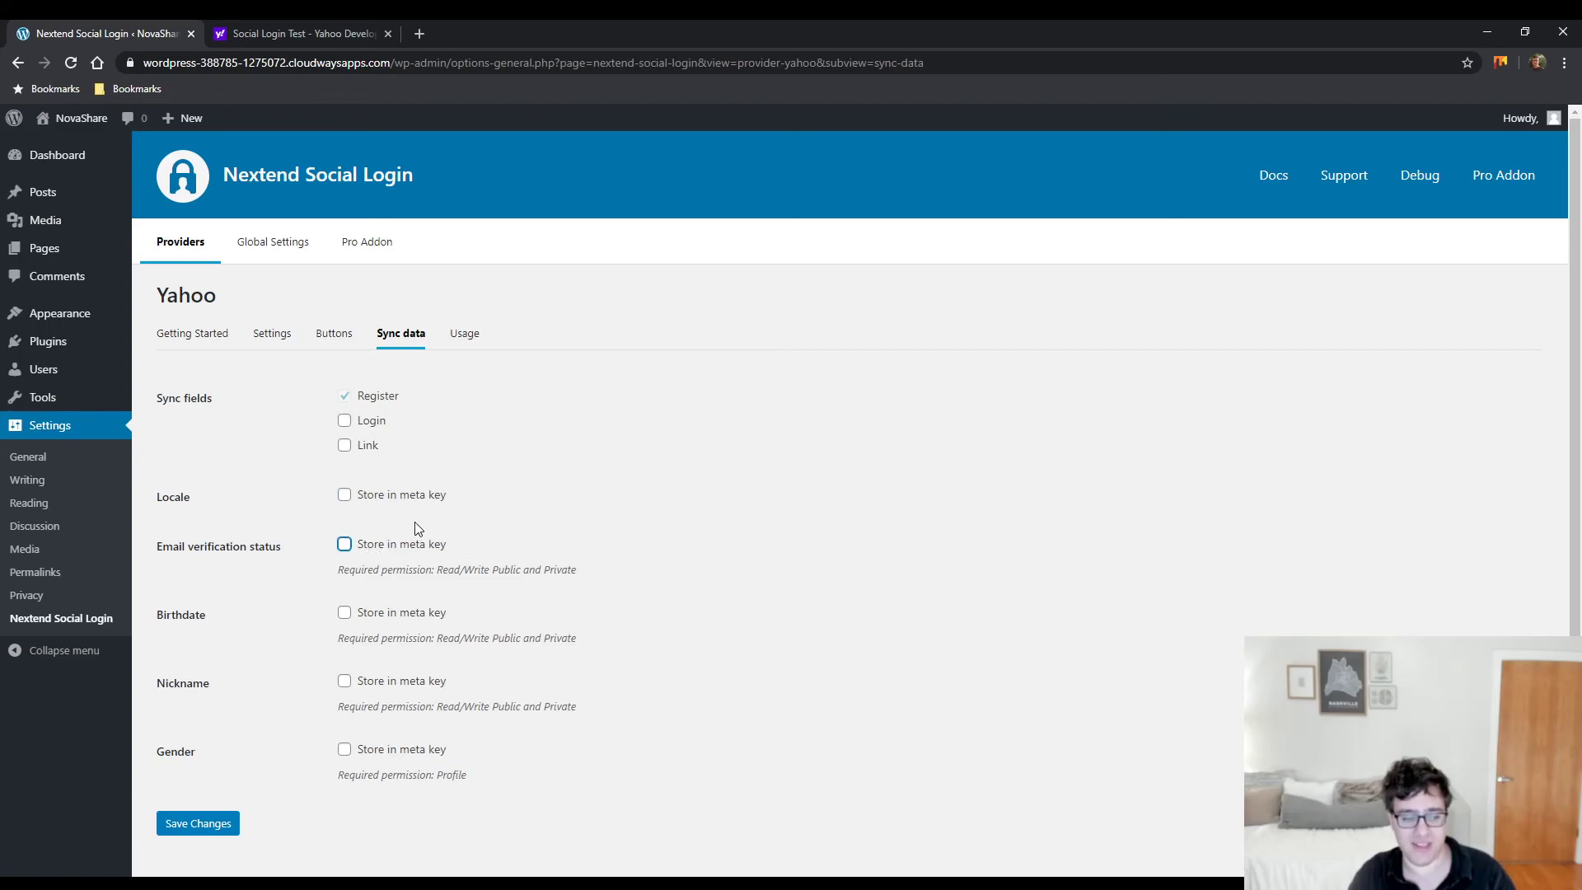
pyautogui.moveTo(178, 550); pyautogui.dragTo(282, 567)
pyautogui.click(280, 590)
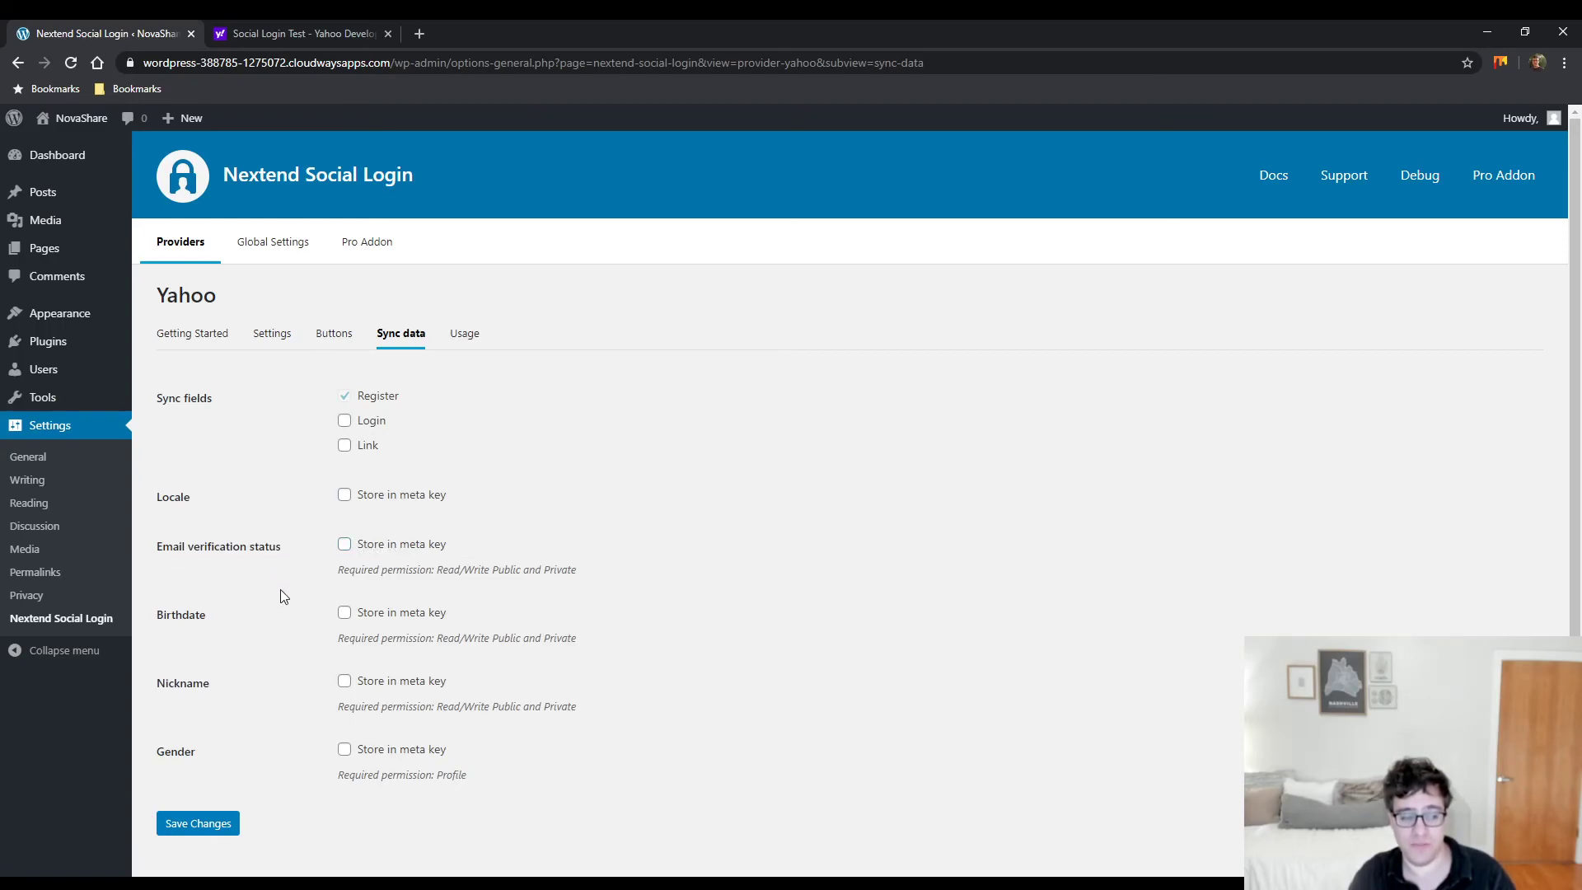
# Step: Try storing the Yahoo Birthdate, Nickname and Gender in meta keys, turning the Nickname option off again
pyautogui.click(404, 614)
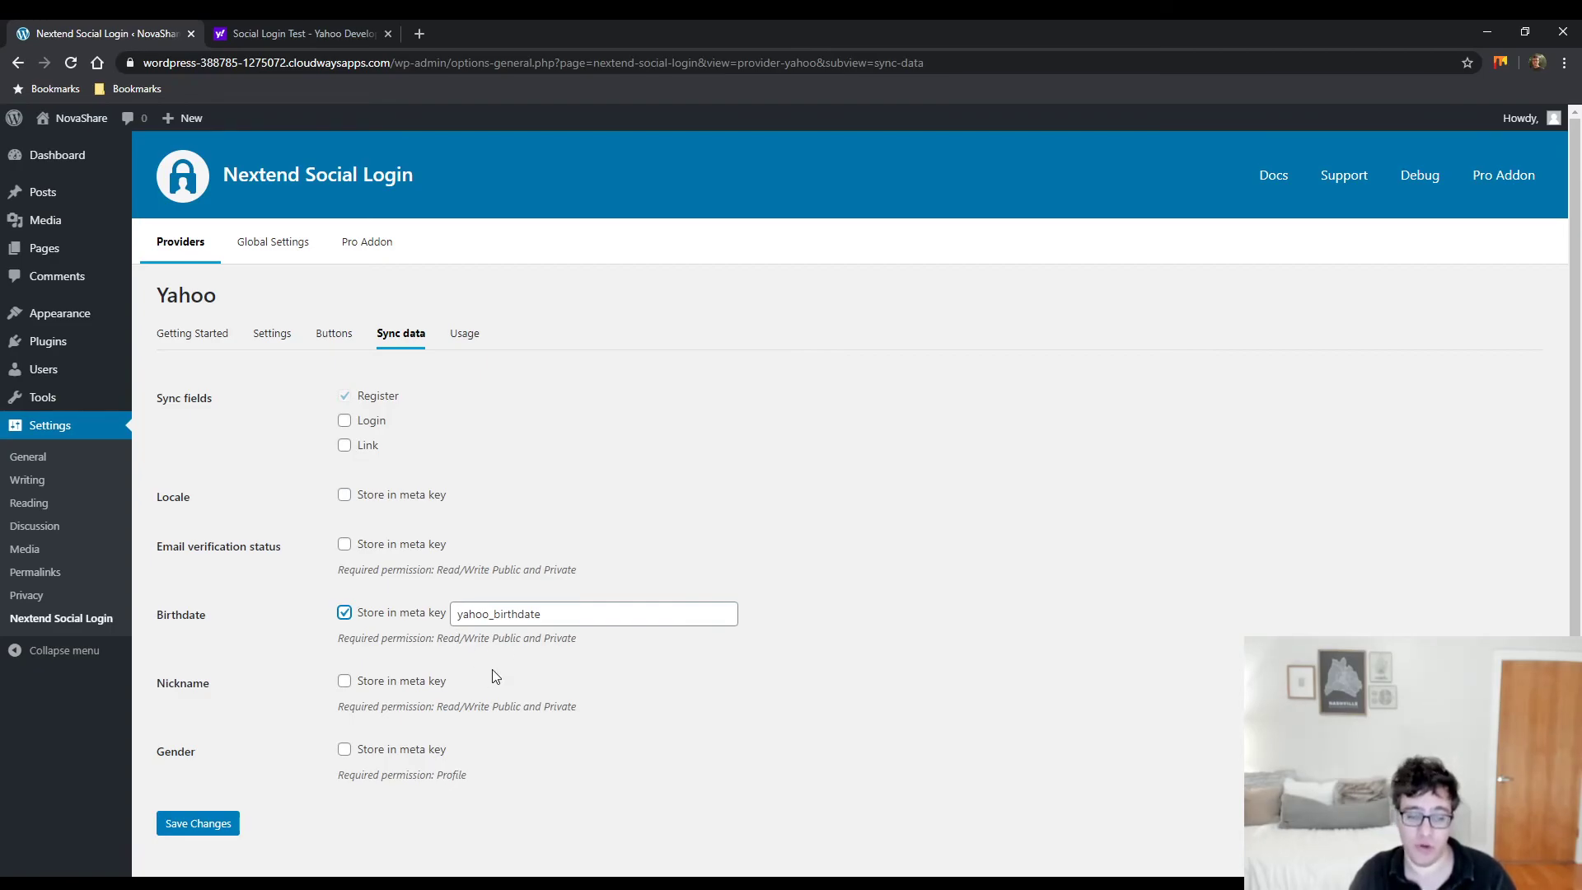
pyautogui.click(406, 682)
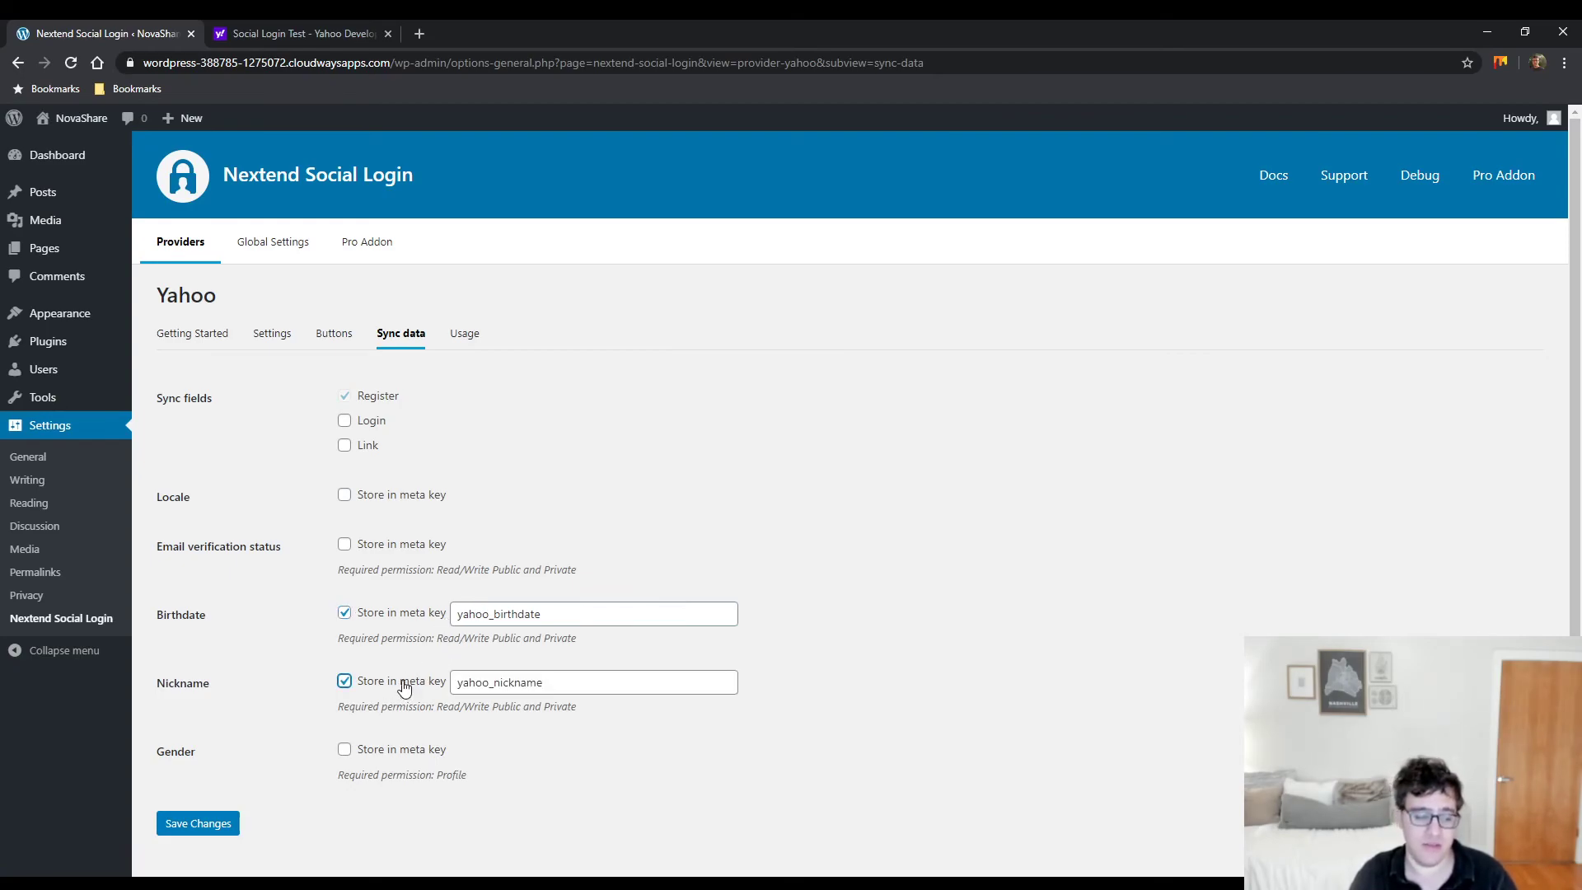
pyautogui.click(406, 683)
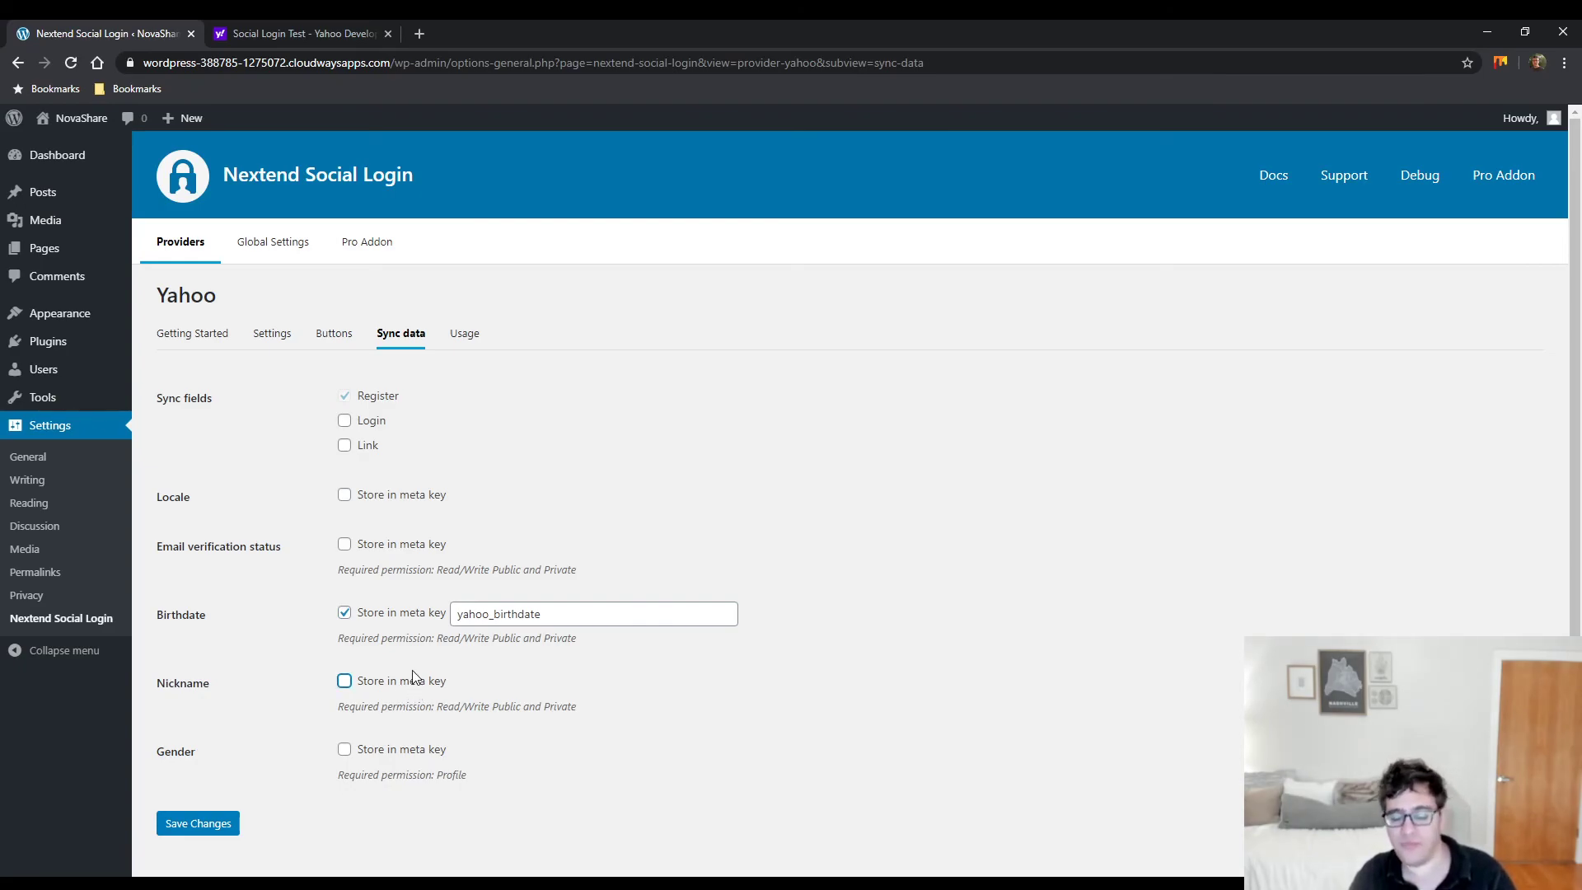
pyautogui.click(403, 760)
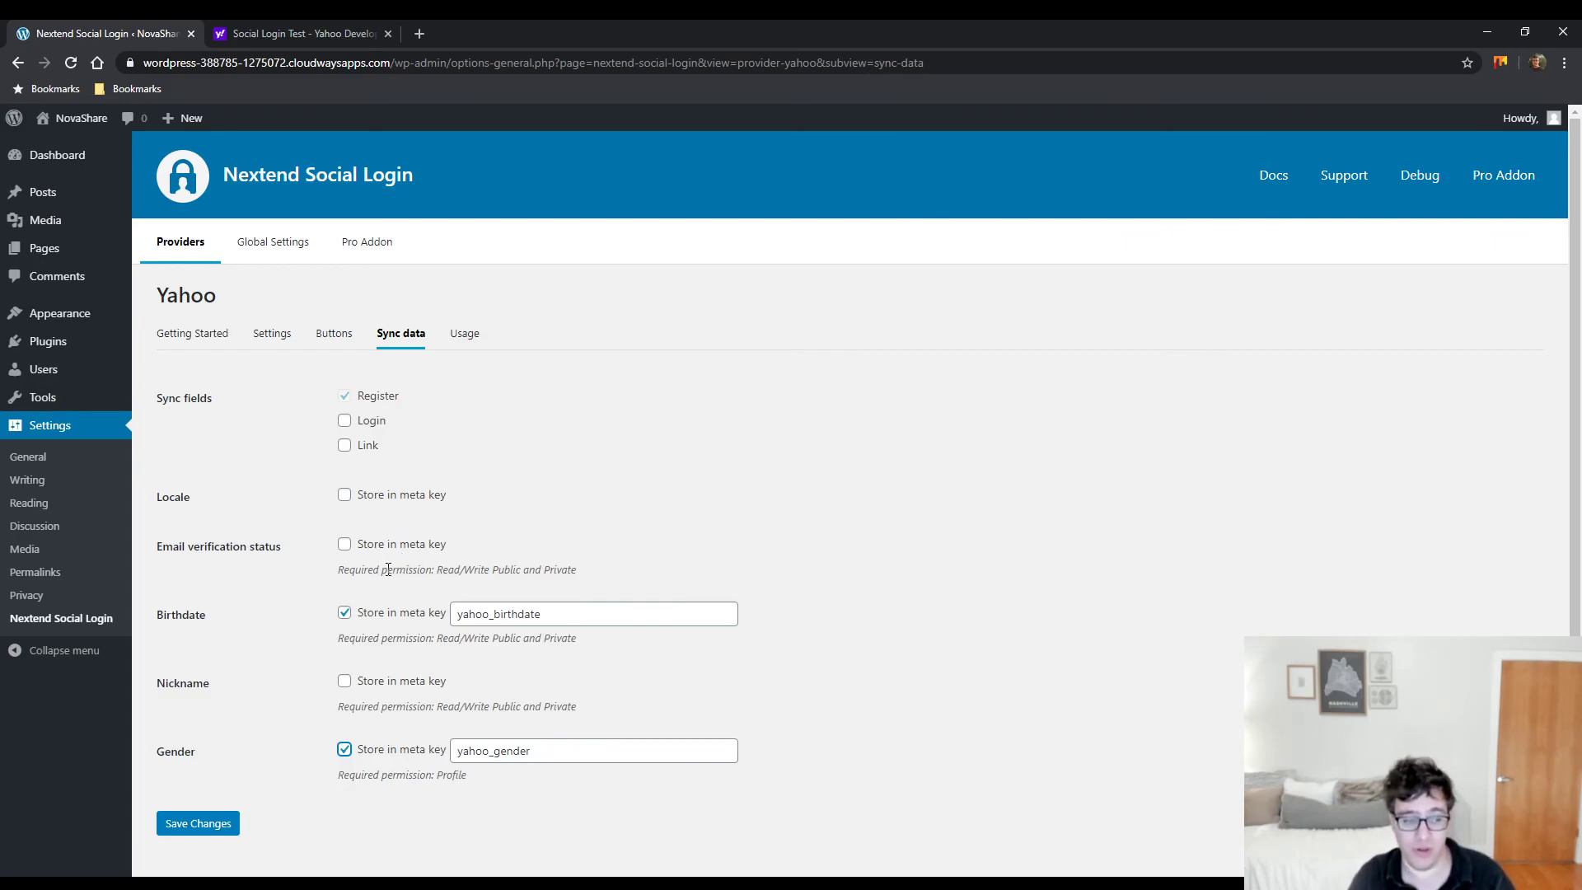
# Step: Examine the Yahoo usage shortcodes, highlighting the whole list and the general [nextend_social_login] shortcode
pyautogui.click(462, 333)
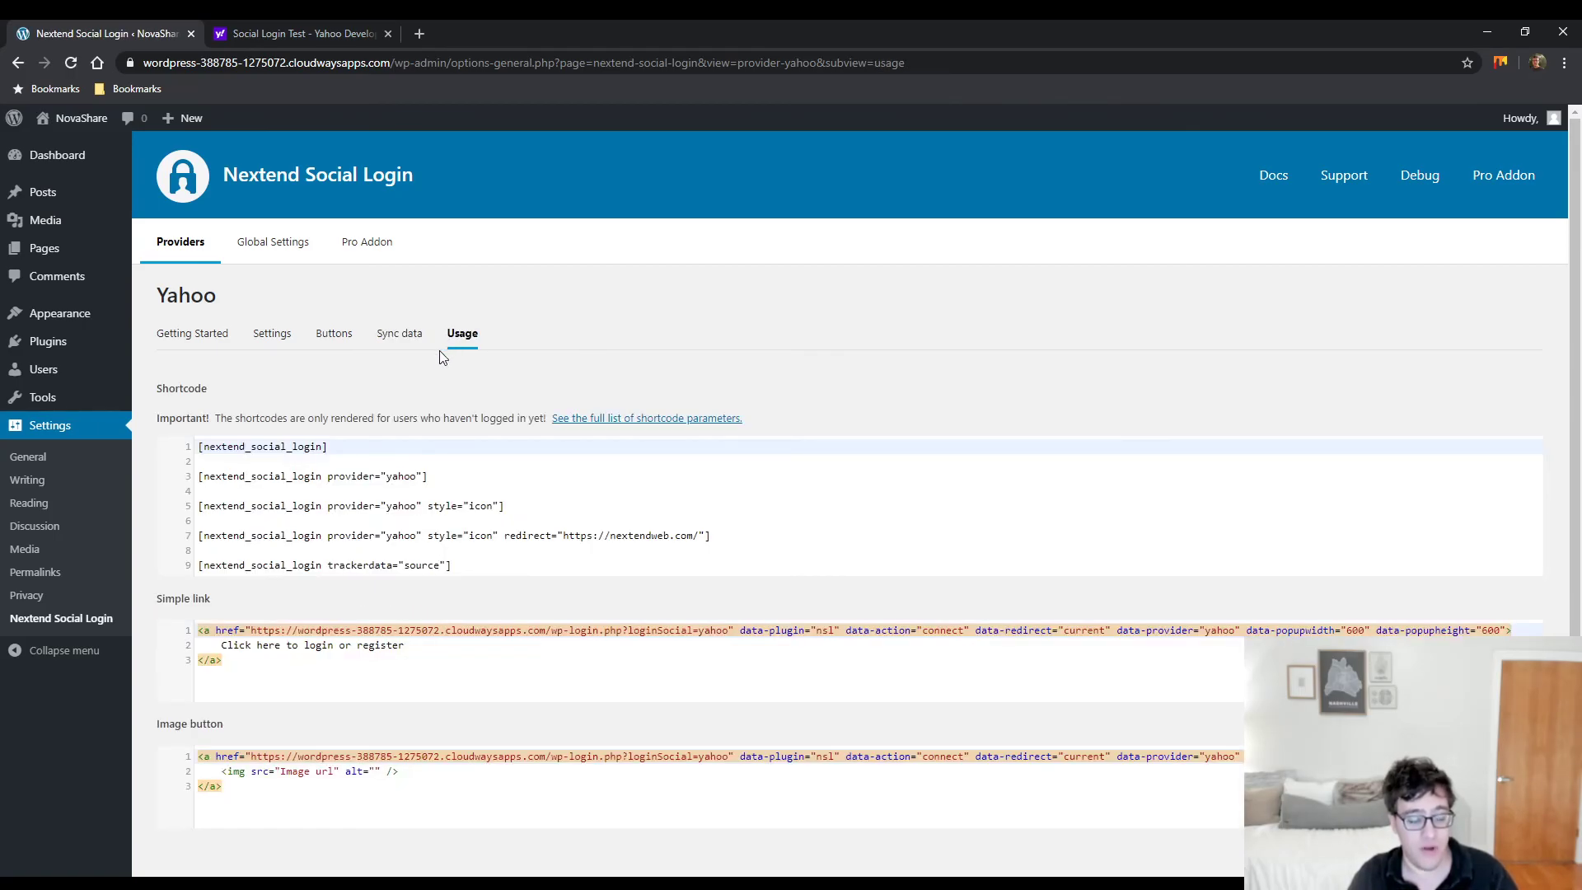
pyautogui.scroll(-1, 476, 414)
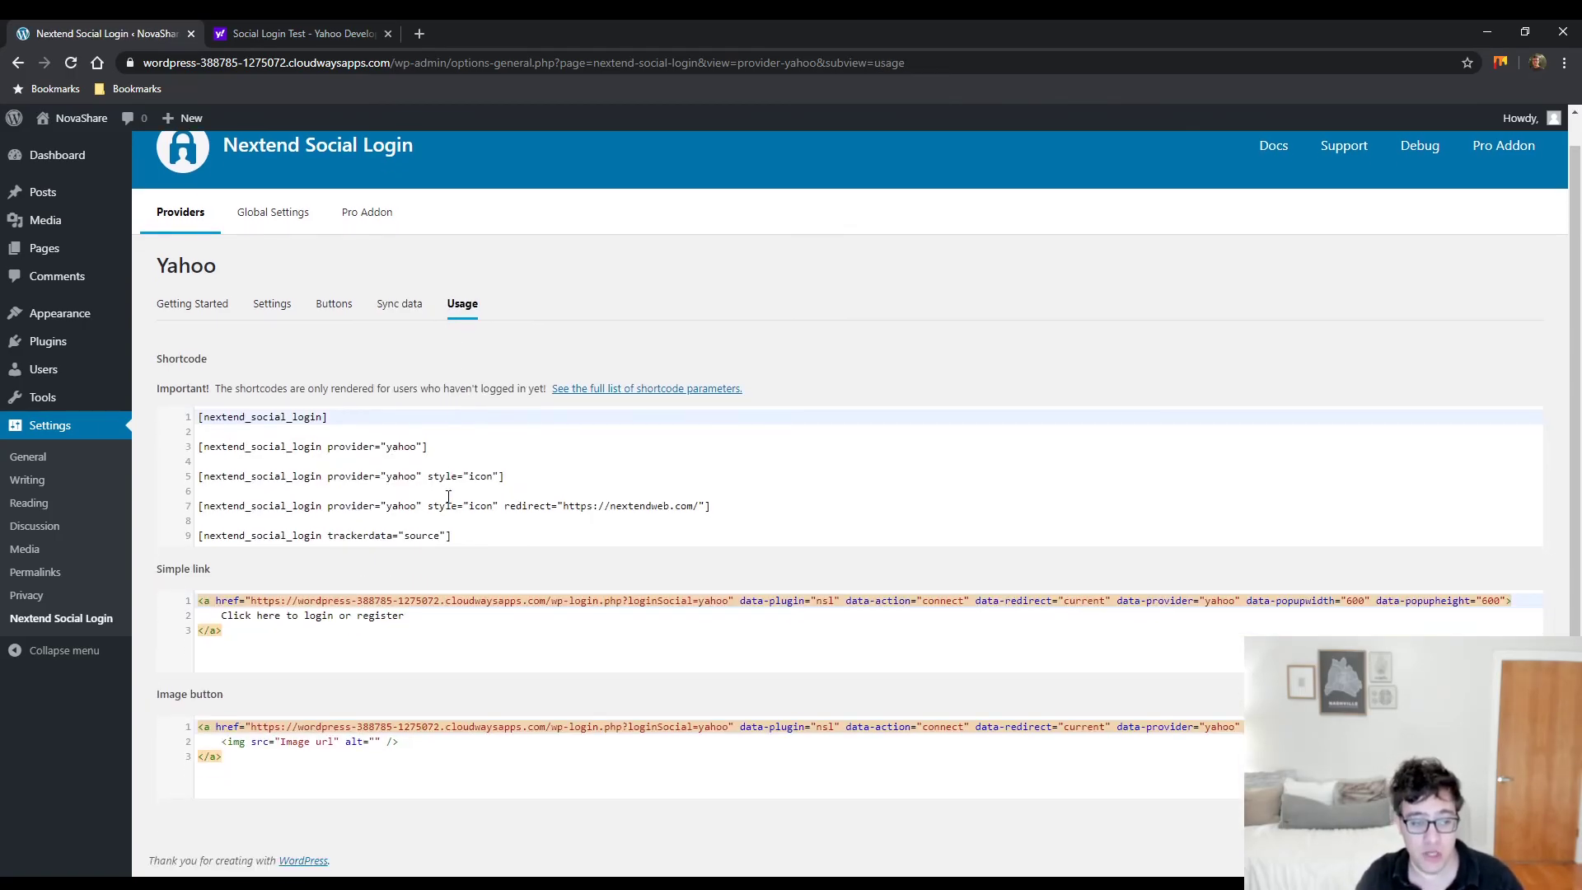
pyautogui.moveTo(479, 540); pyautogui.dragTo(197, 417)
pyautogui.click(364, 511)
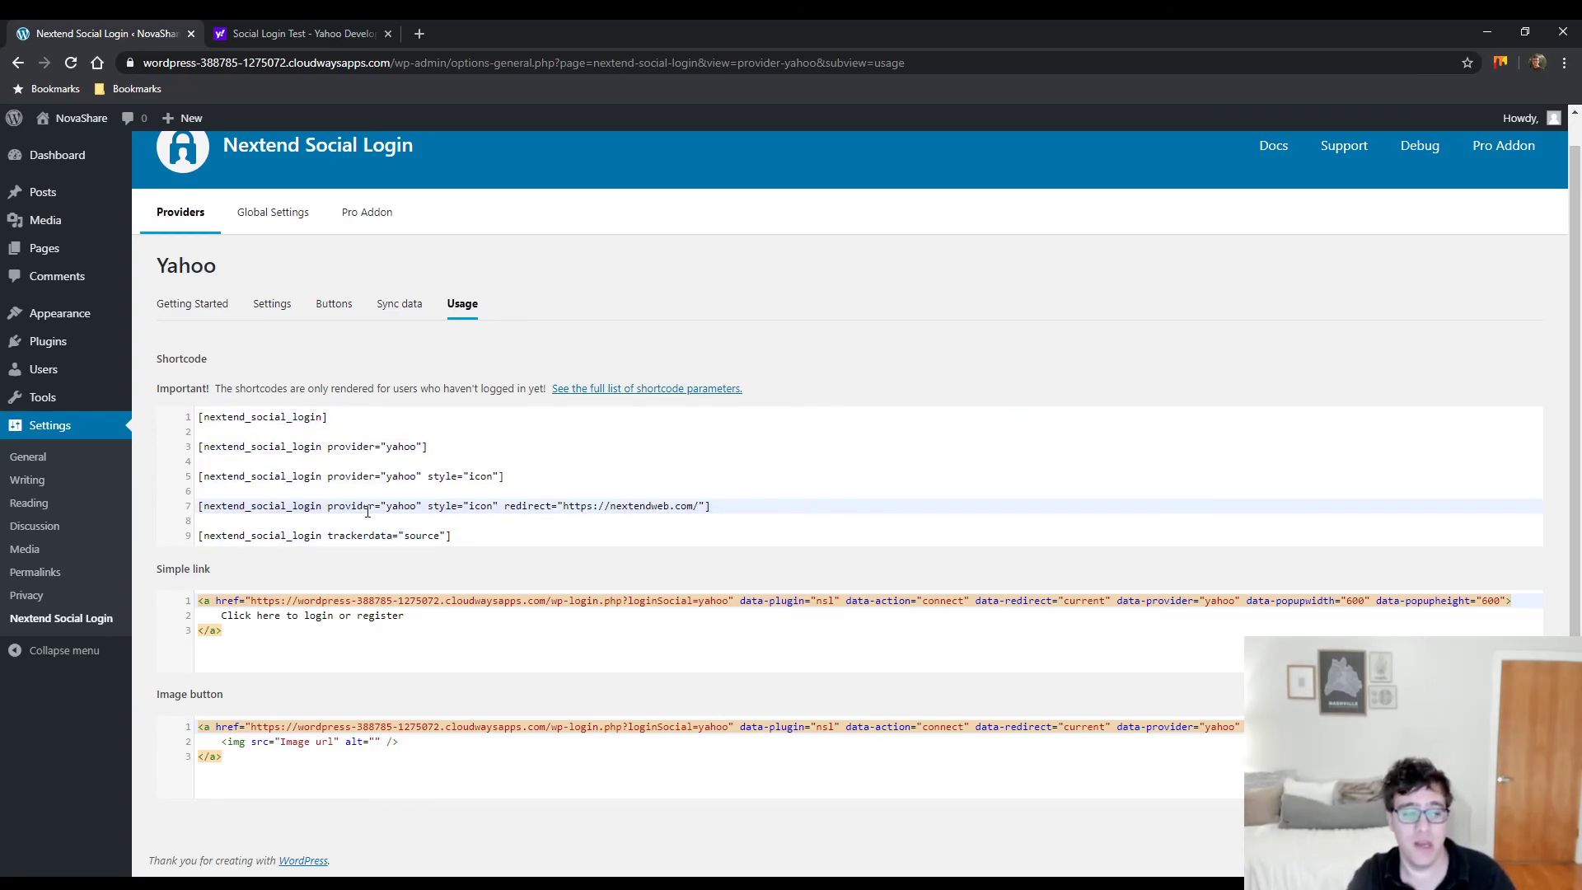
pyautogui.moveTo(329, 416); pyautogui.dragTo(201, 416)
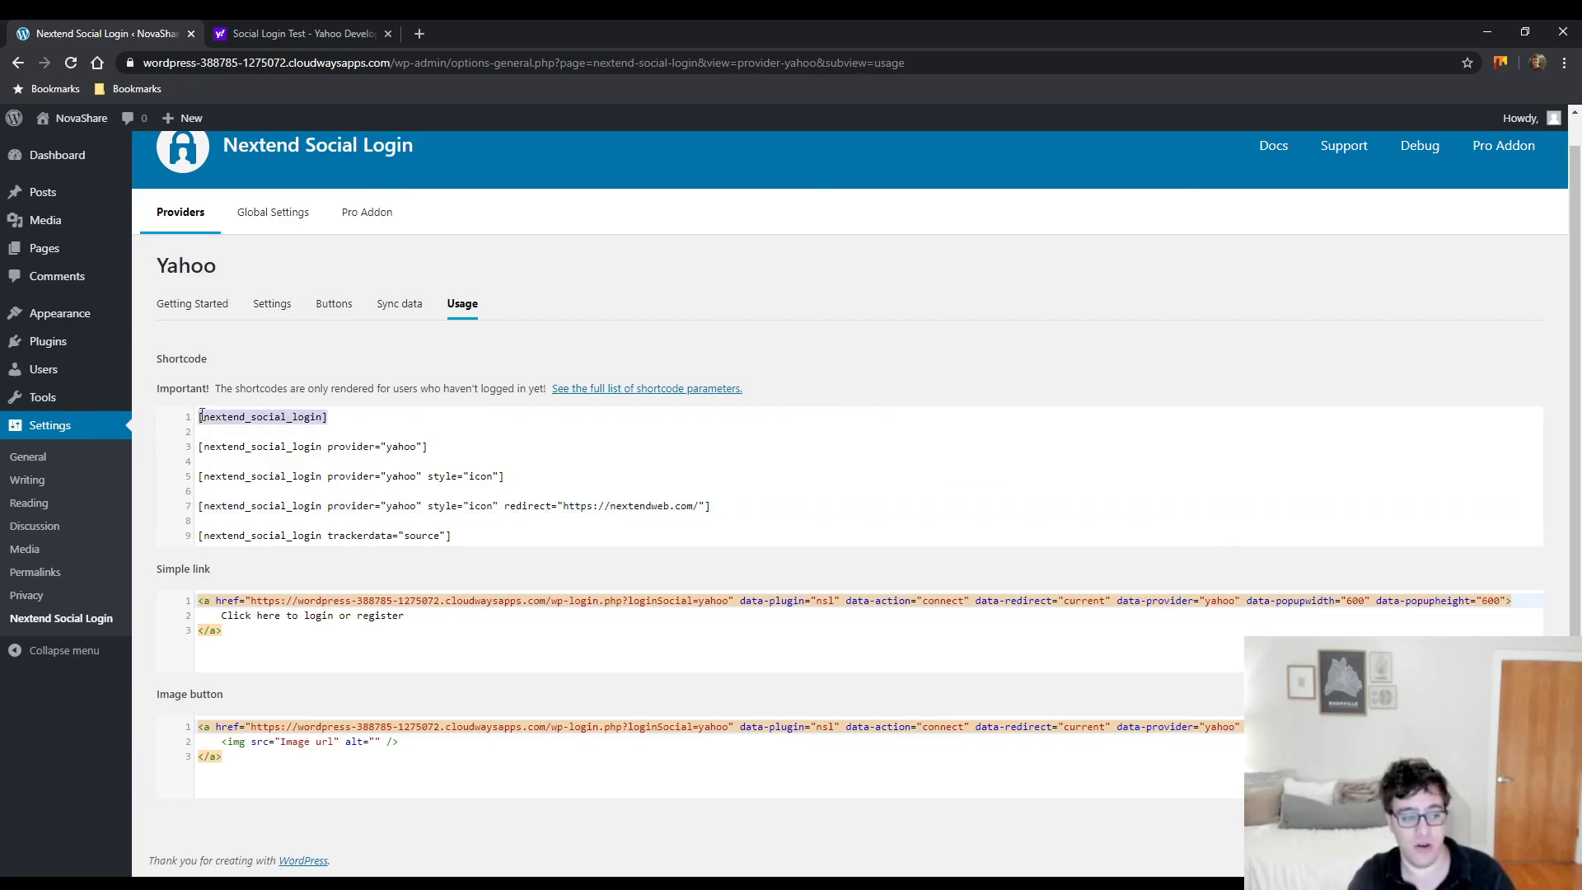